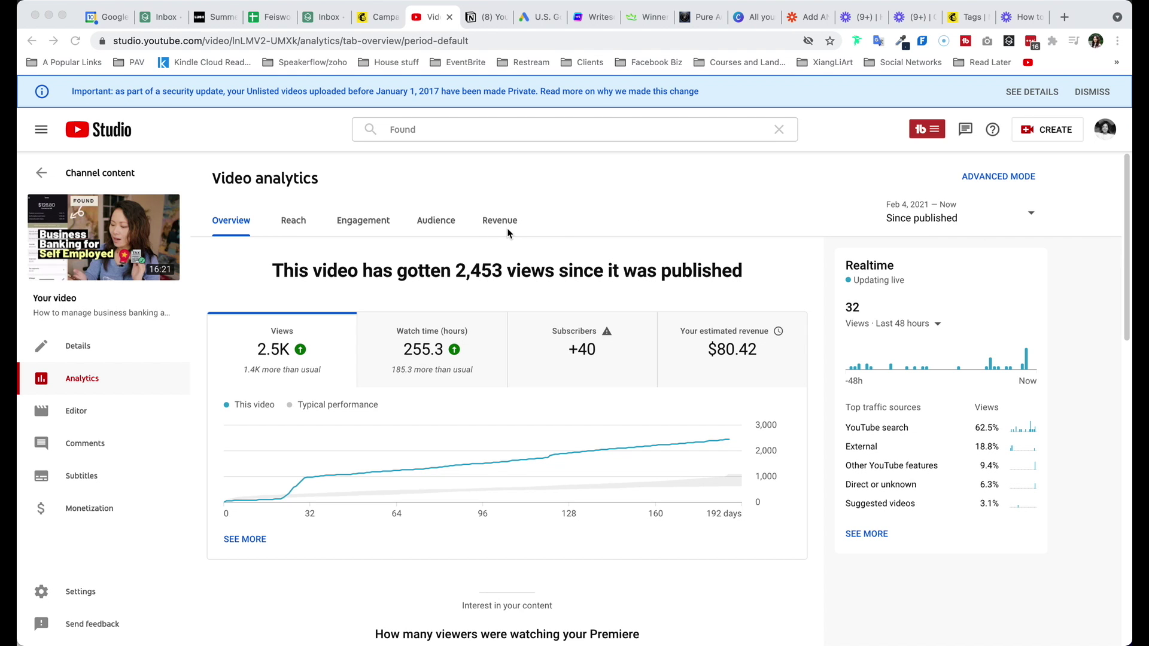
- Read the explanation of the video's estimated revenue and open its revenue analytics
{"action": "left_click", "coordinate": [723, 353]}
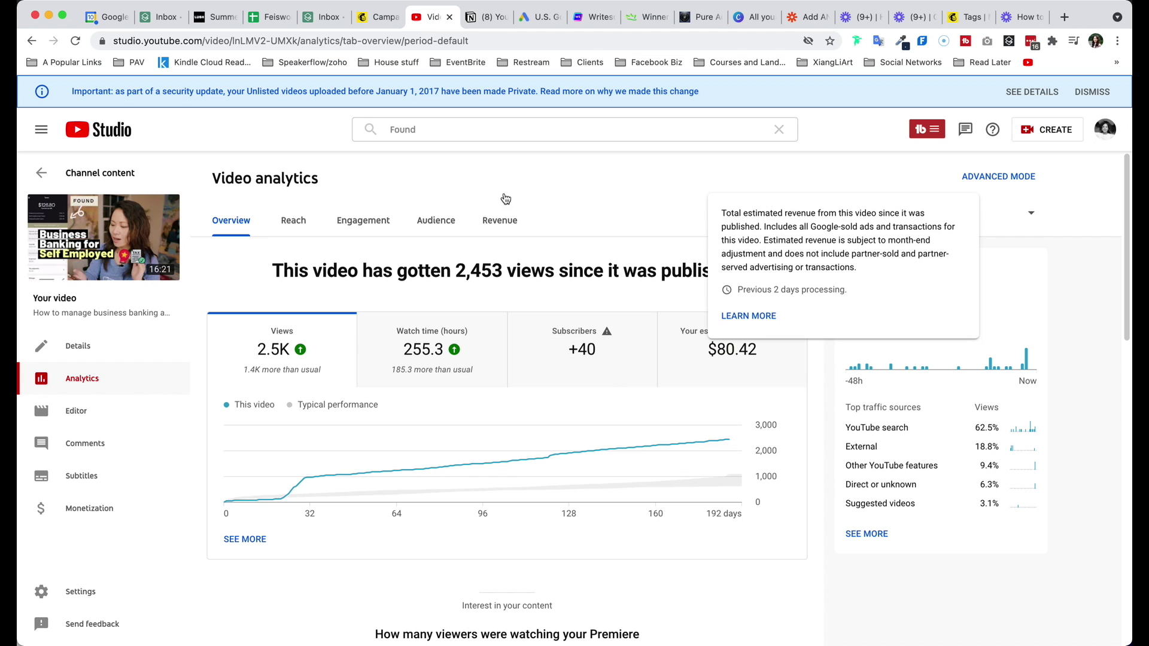
{"action": "left_click", "coordinate": [496, 219]}
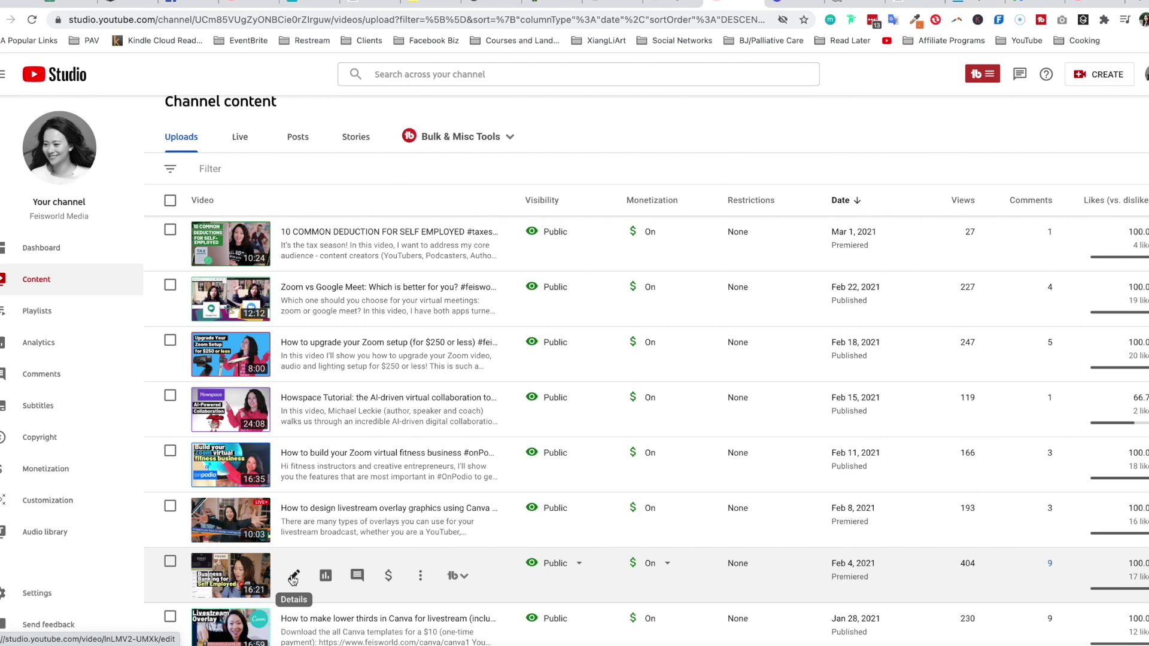
- Open the analytics of the business banking video from Feb 4, 2021 and examine its views and watch time graphs
{"action": "left_click", "coordinate": [326, 576]}
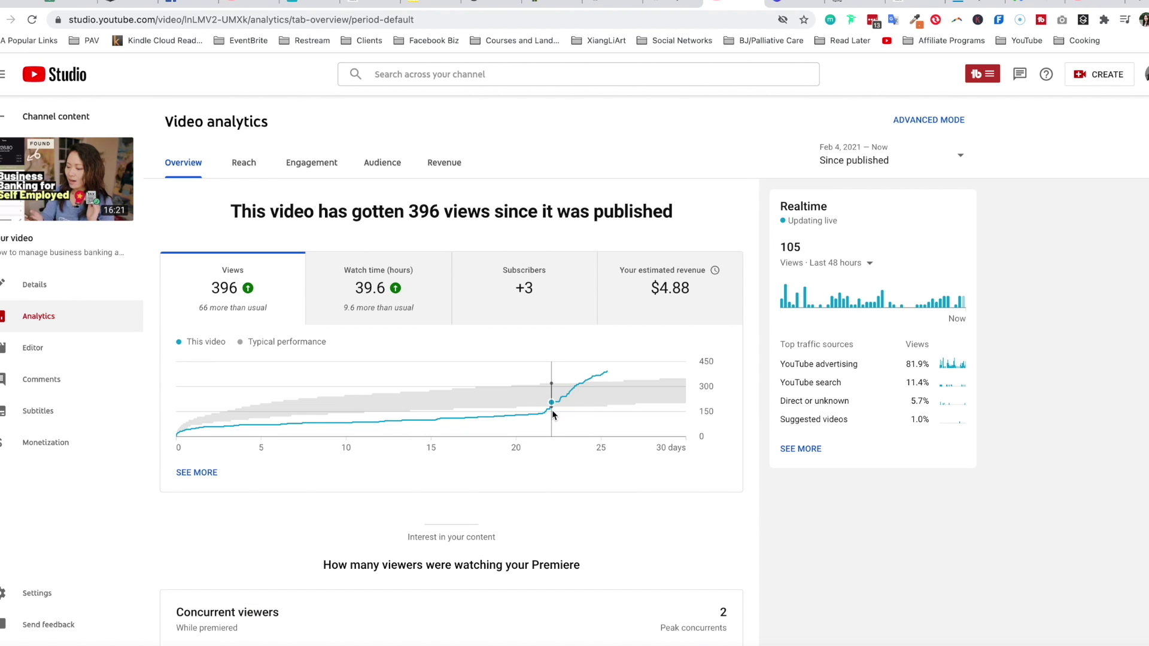
{"action": "mouse_move", "coordinate": [551, 412]}
{"action": "mouse_move", "coordinate": [283, 428]}
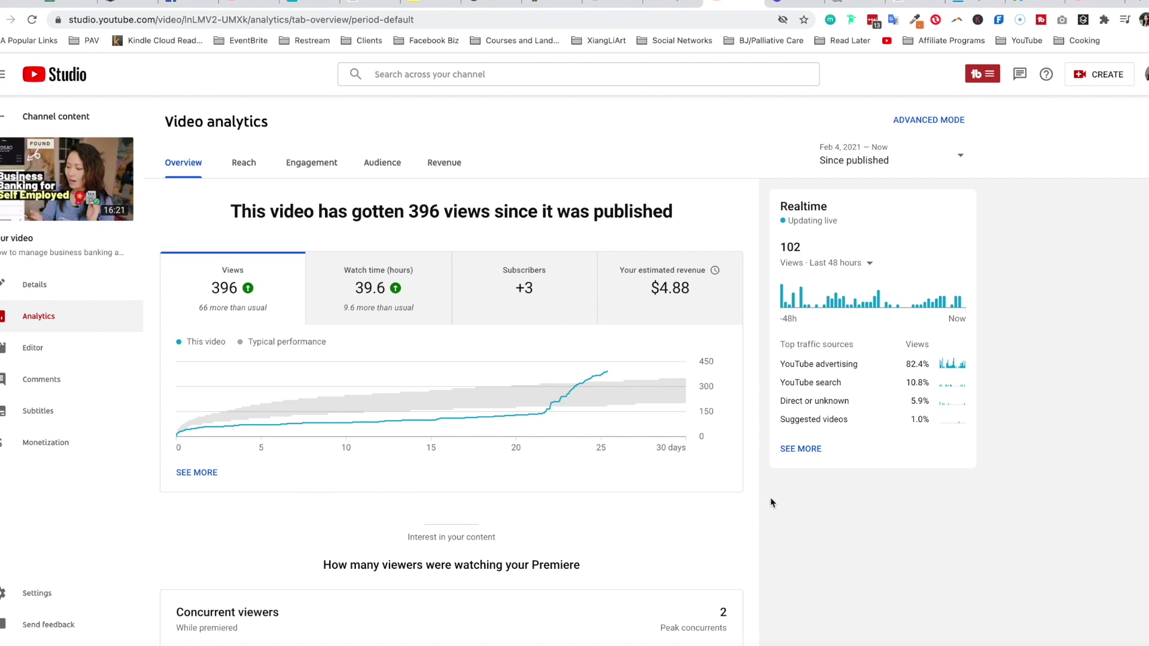
{"action": "left_click", "coordinate": [383, 296]}
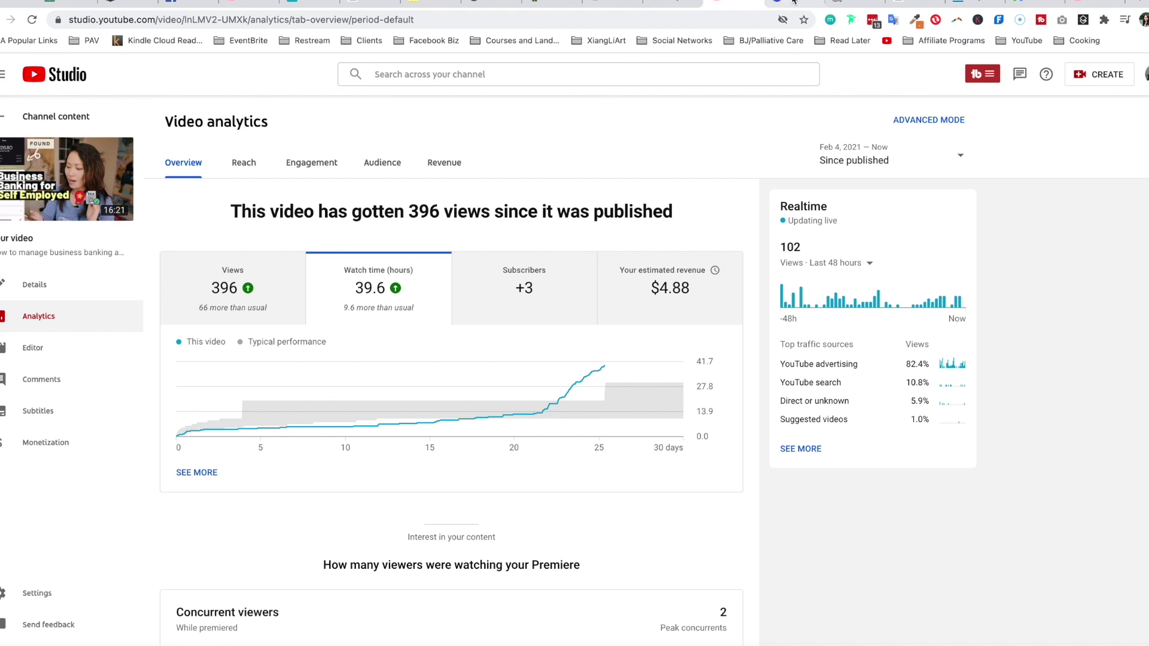
- Switch to Google Ads and open the overview of the Found Intro video campaign
{"action": "left_click", "coordinate": [1034, 4]}
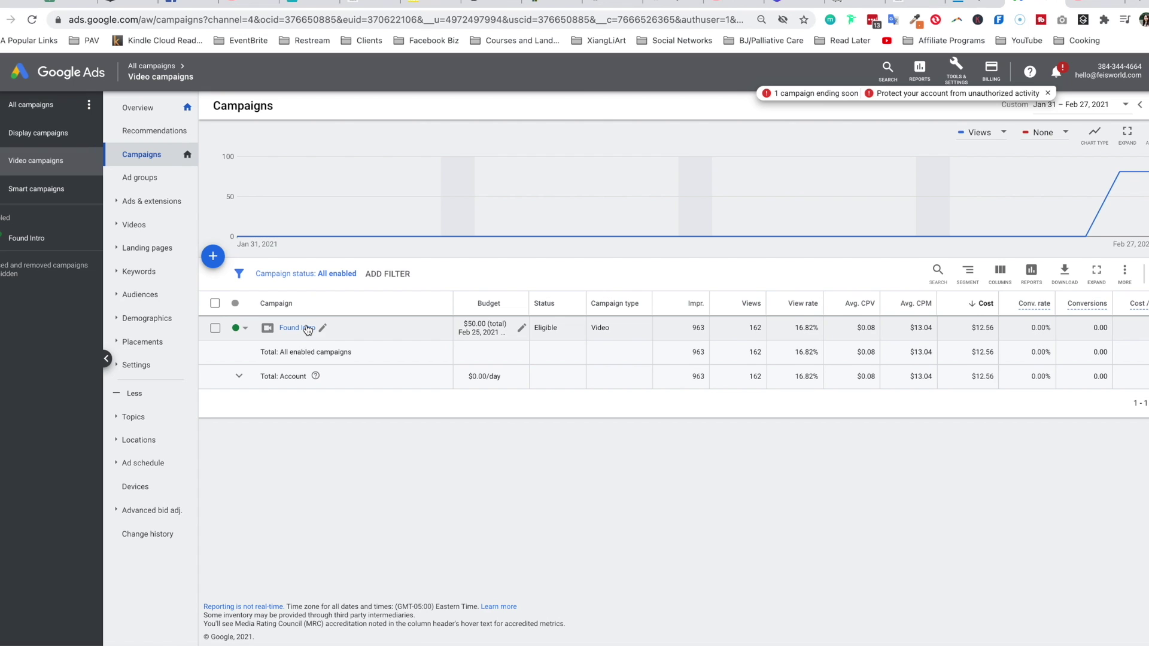
{"action": "left_click", "coordinate": [139, 108]}
{"action": "left_click", "coordinate": [48, 239]}
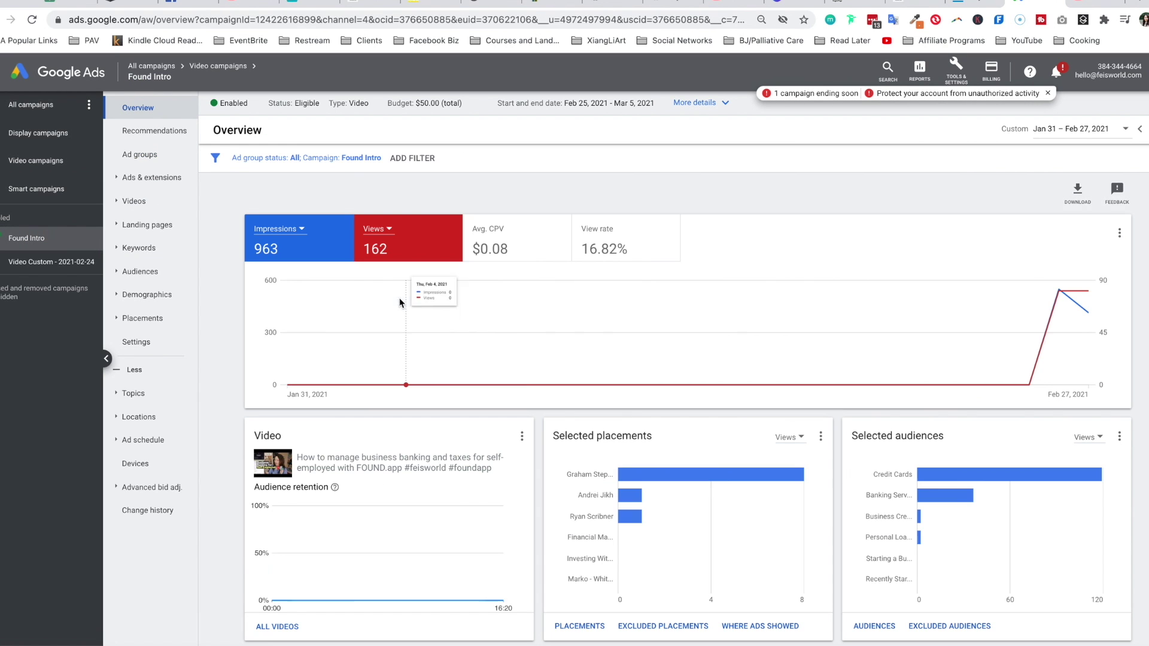
- Add average CPV and view rate to the campaign's overview chart and set the date range to the last 7 days
{"action": "left_click", "coordinate": [541, 245]}
{"action": "left_click", "coordinate": [607, 243]}
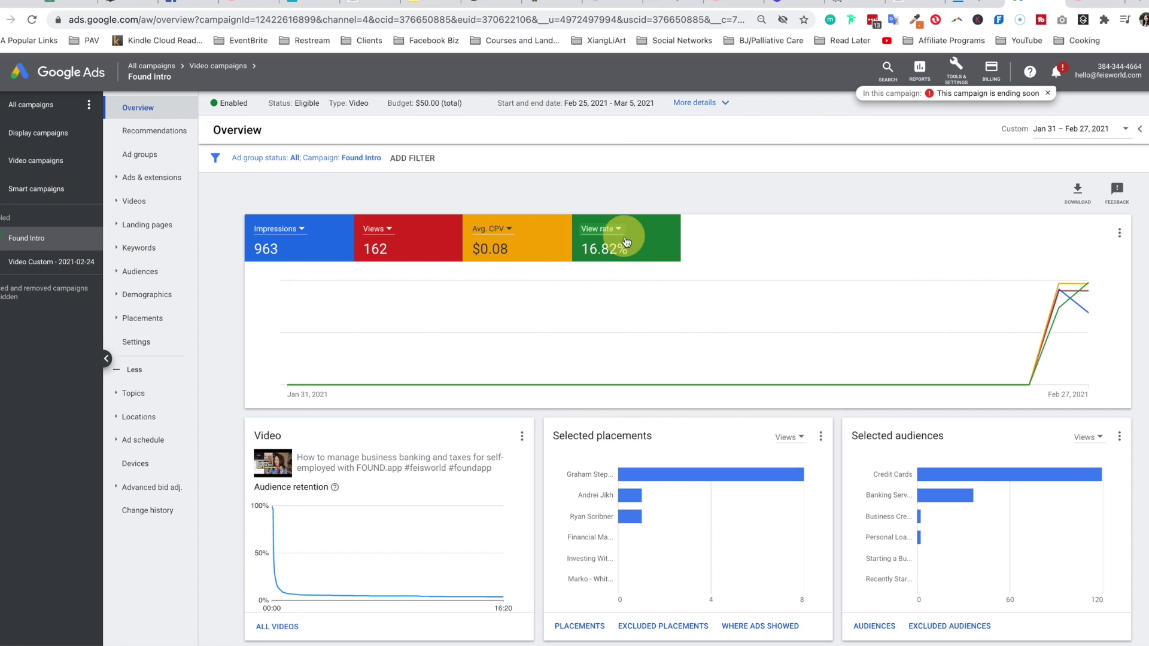
{"action": "left_click", "coordinate": [1125, 128]}
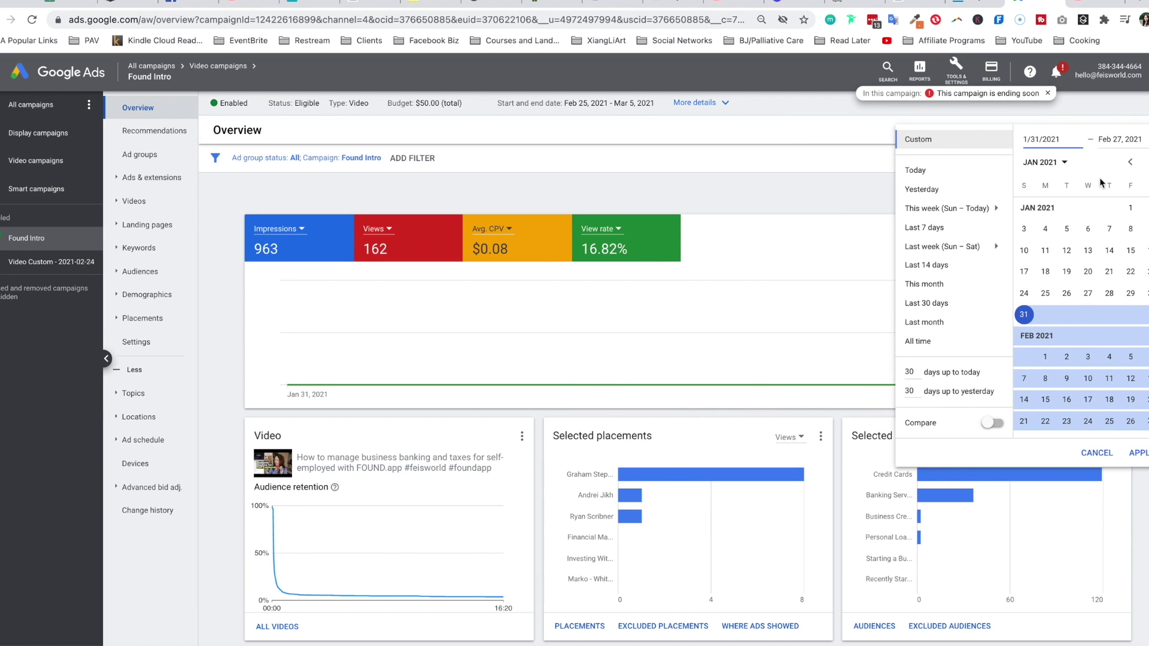
{"action": "left_click", "coordinate": [939, 226]}
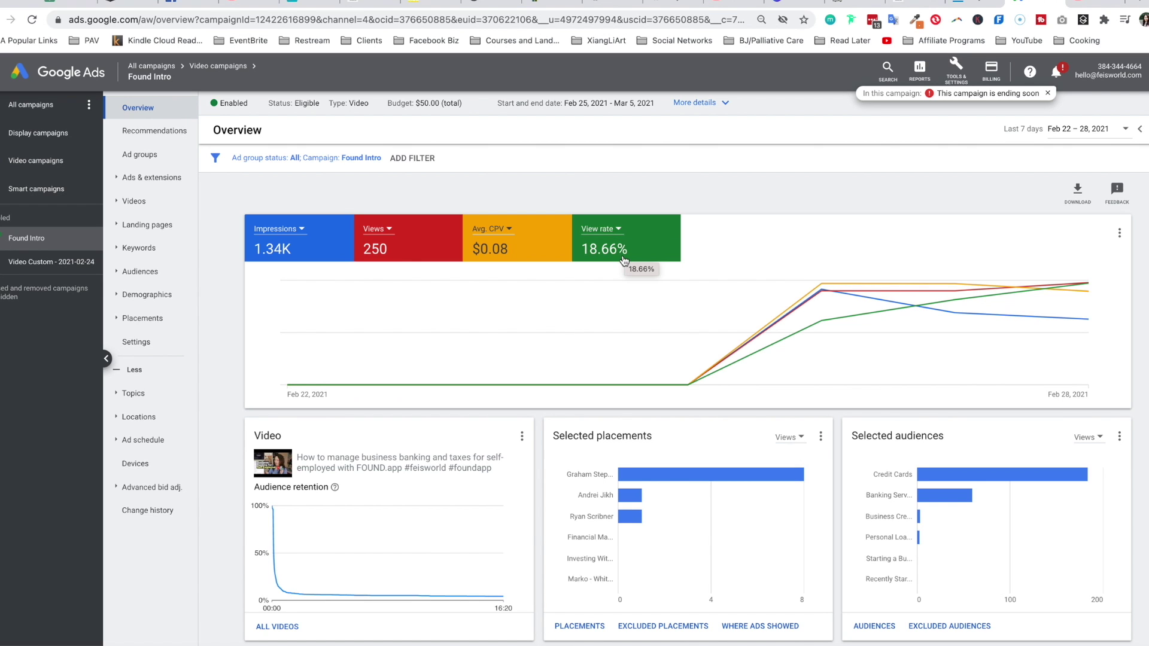
- Examine the Found Intro campaign's audience retention and views per selected placement, and open the full placements list
{"action": "scroll", "coordinate": [417, 518], "scroll_direction": "down", "scroll_amount": 2}
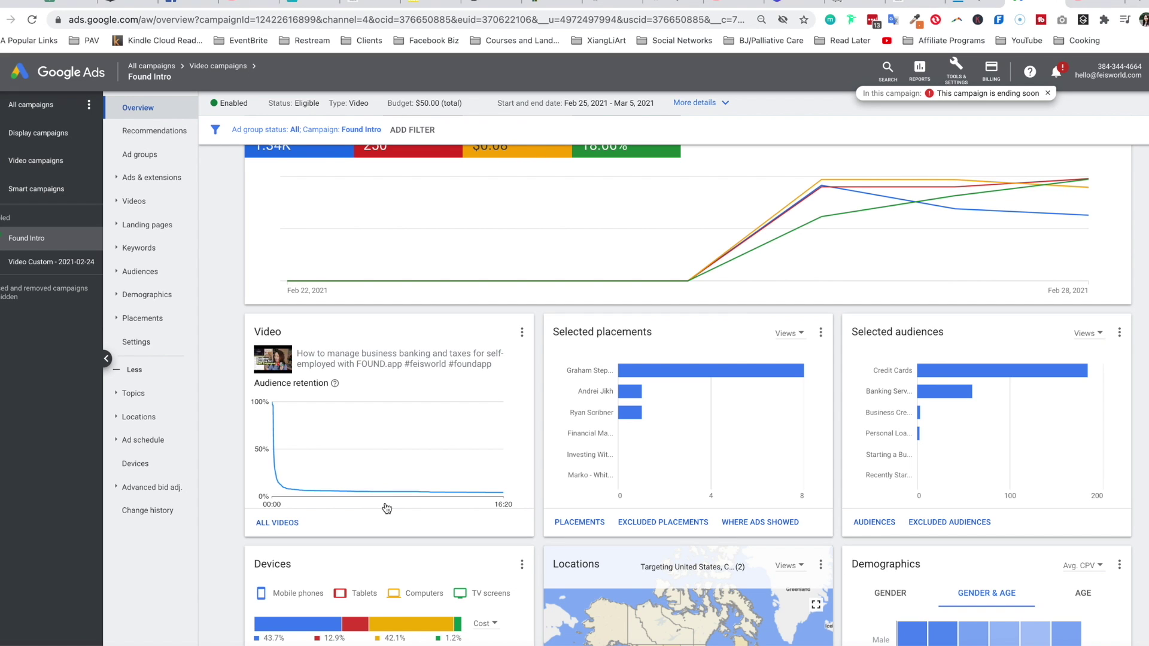
{"action": "mouse_move", "coordinate": [274, 481]}
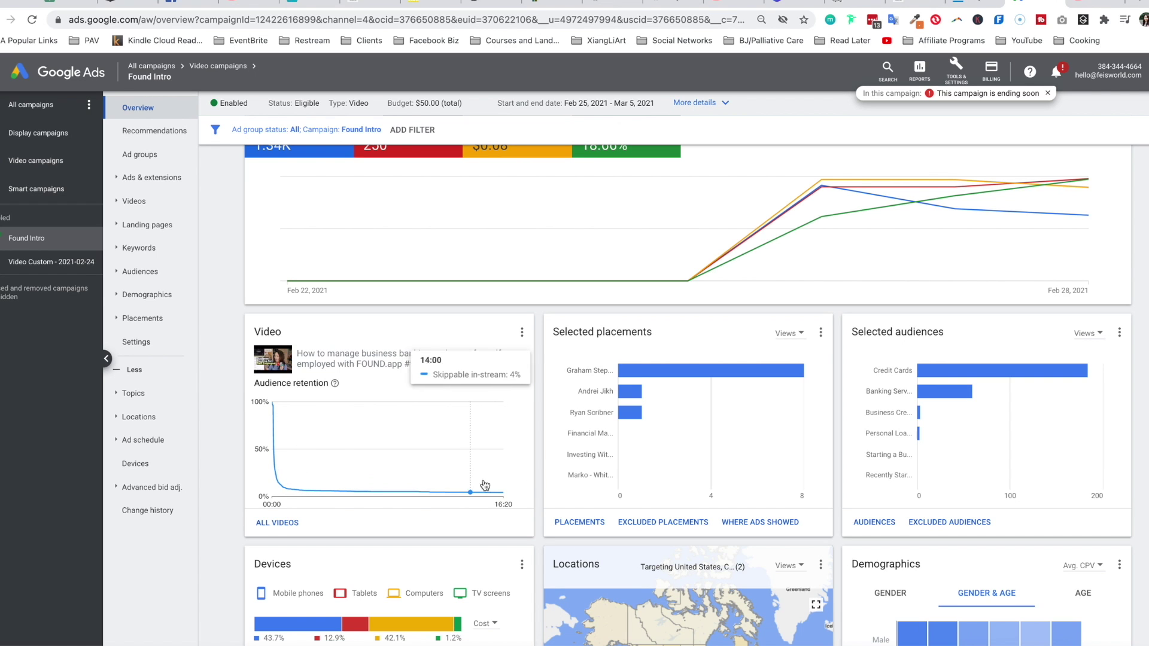
{"action": "scroll", "coordinate": [753, 501], "scroll_direction": "down", "scroll_amount": 1}
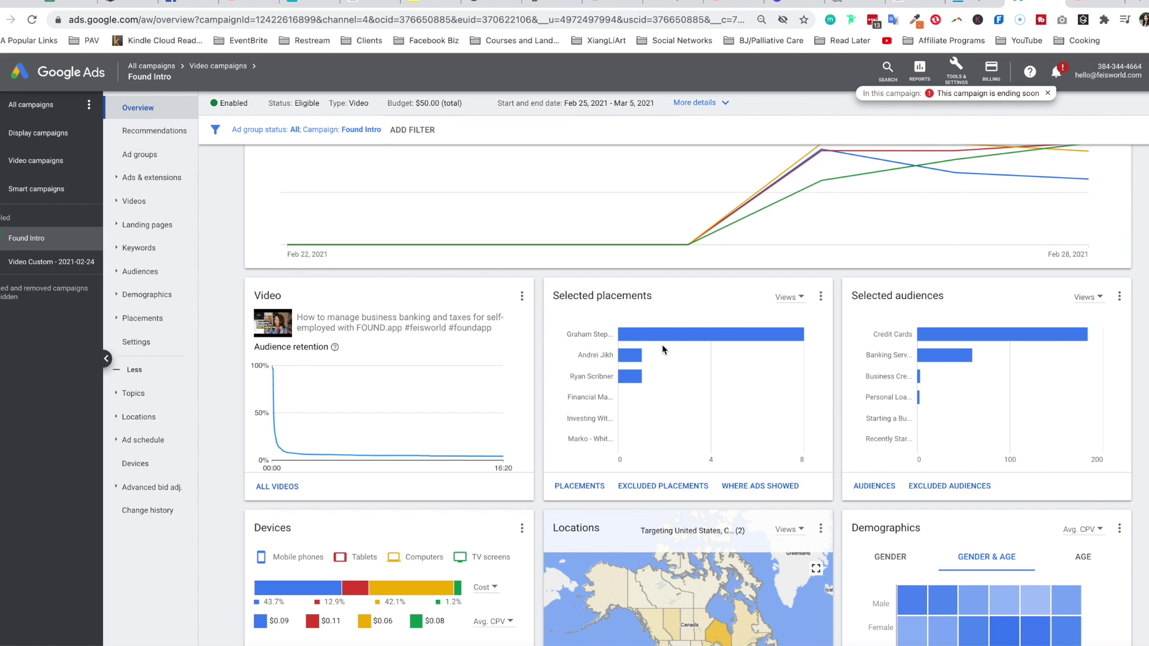
{"action": "mouse_move", "coordinate": [672, 350]}
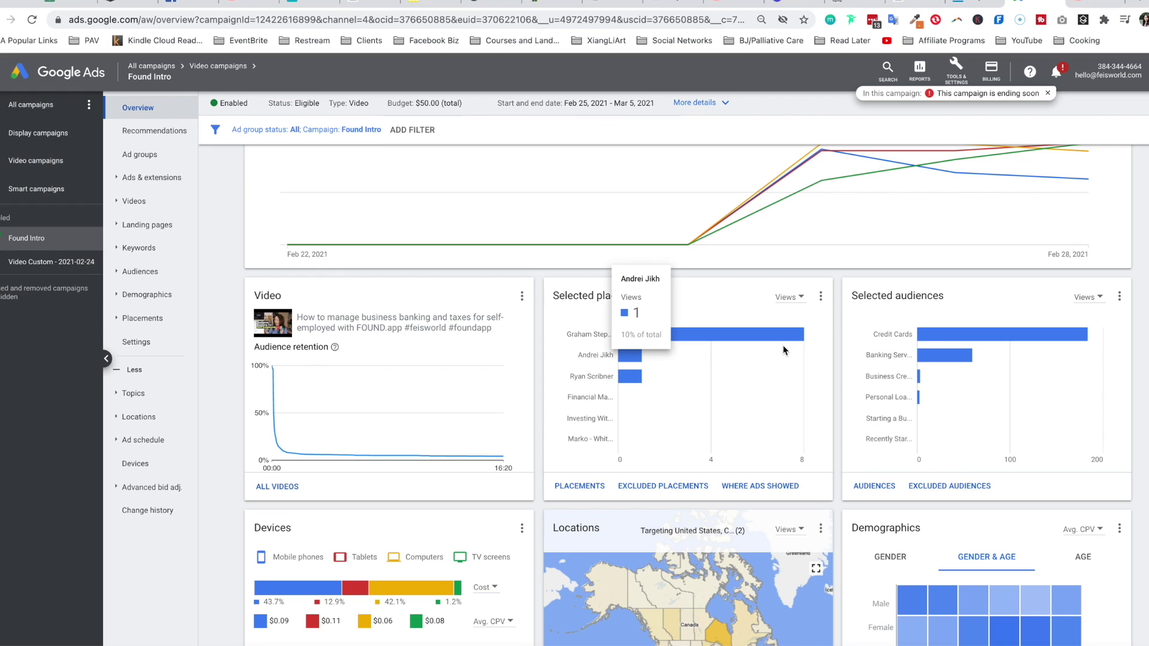
{"action": "mouse_move", "coordinate": [778, 335]}
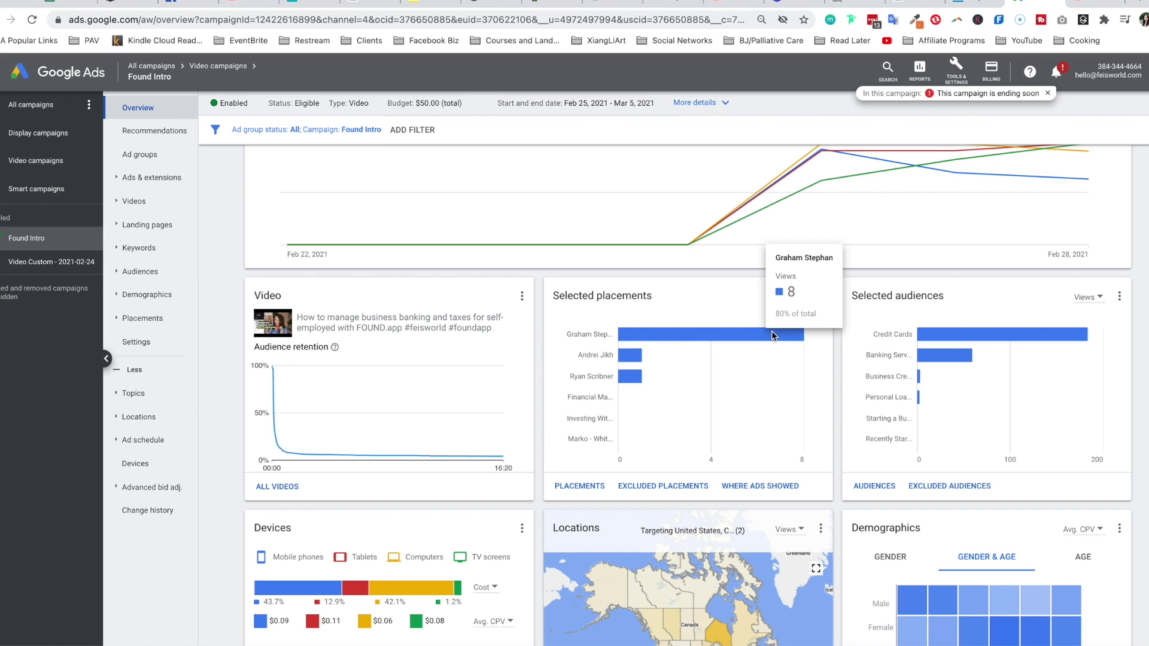
{"action": "left_click", "coordinate": [580, 486]}
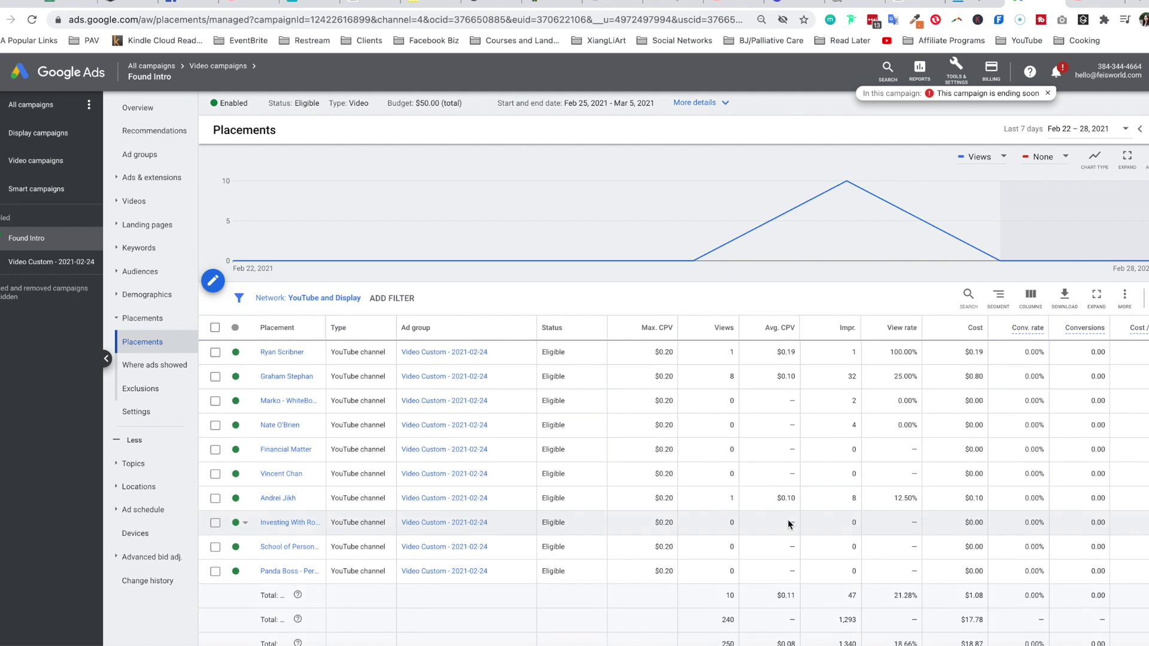
{"action": "scroll", "coordinate": [731, 520], "scroll_direction": "down", "scroll_amount": 1}
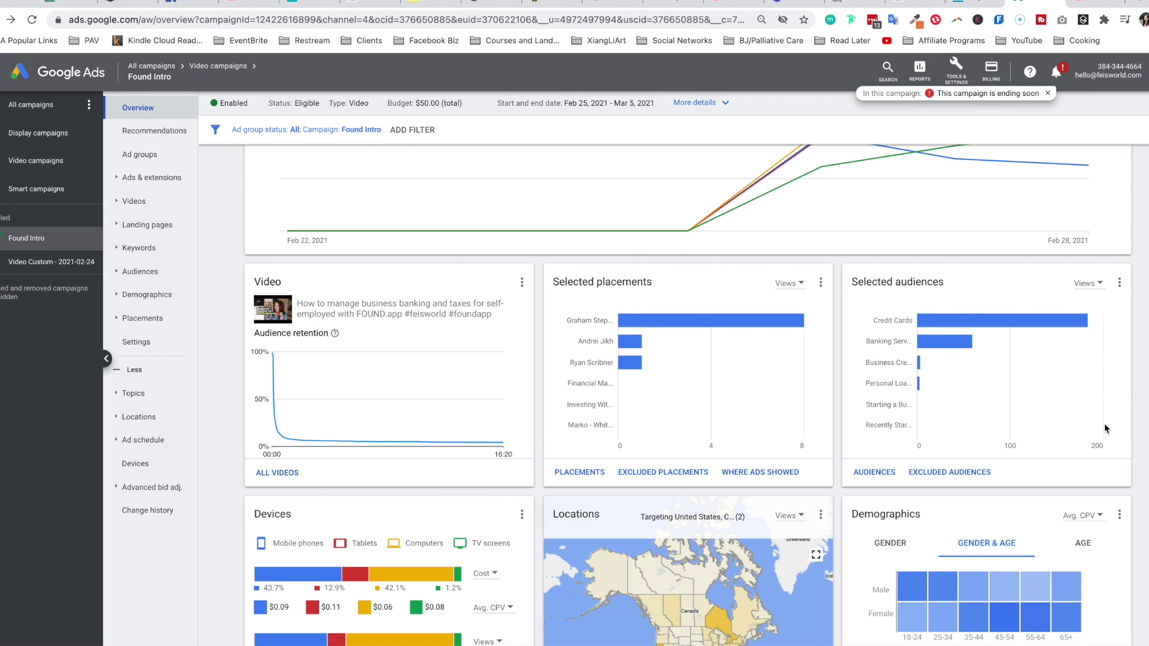
- Examine the campaign's breakdown by gender and age, device, and network, and the views per state on the locations map
{"action": "scroll", "coordinate": [1104, 430], "scroll_direction": "down", "scroll_amount": 3}
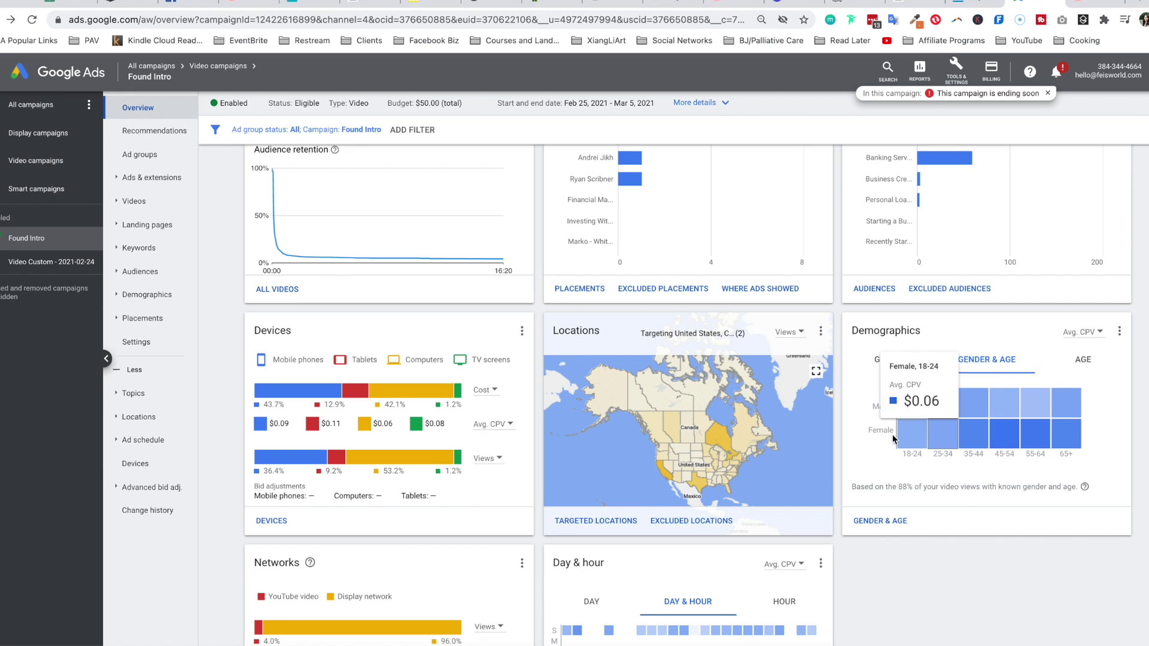
{"action": "scroll", "coordinate": [486, 339], "scroll_direction": "down", "scroll_amount": 2}
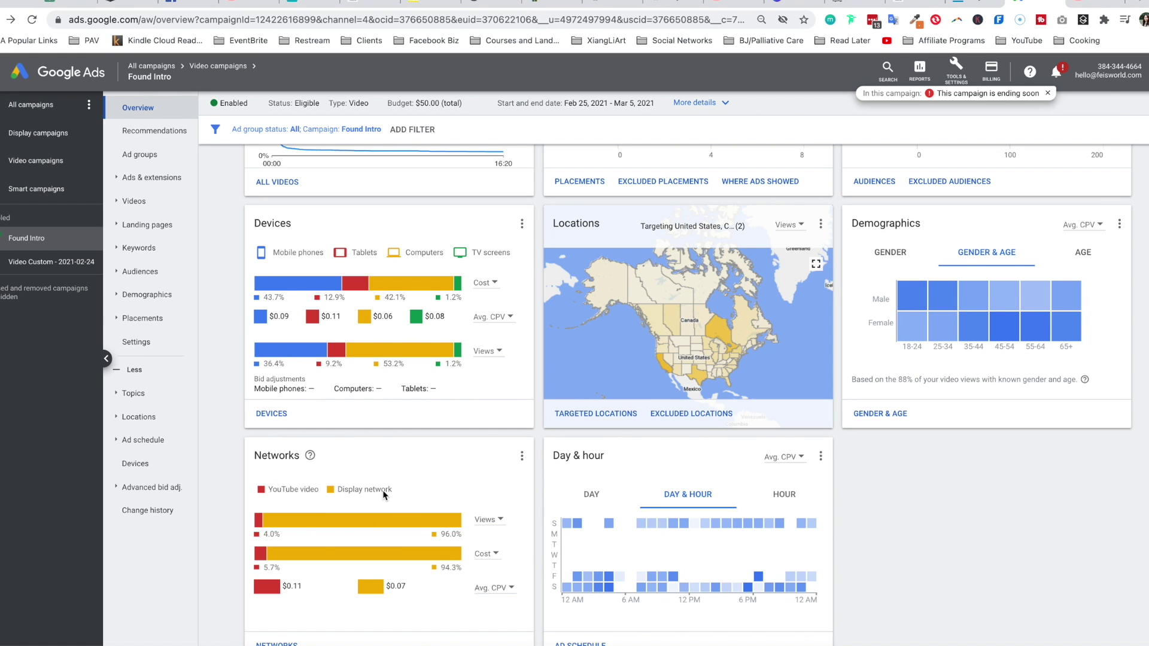
{"action": "mouse_move", "coordinate": [451, 521]}
{"action": "mouse_move", "coordinate": [695, 327]}
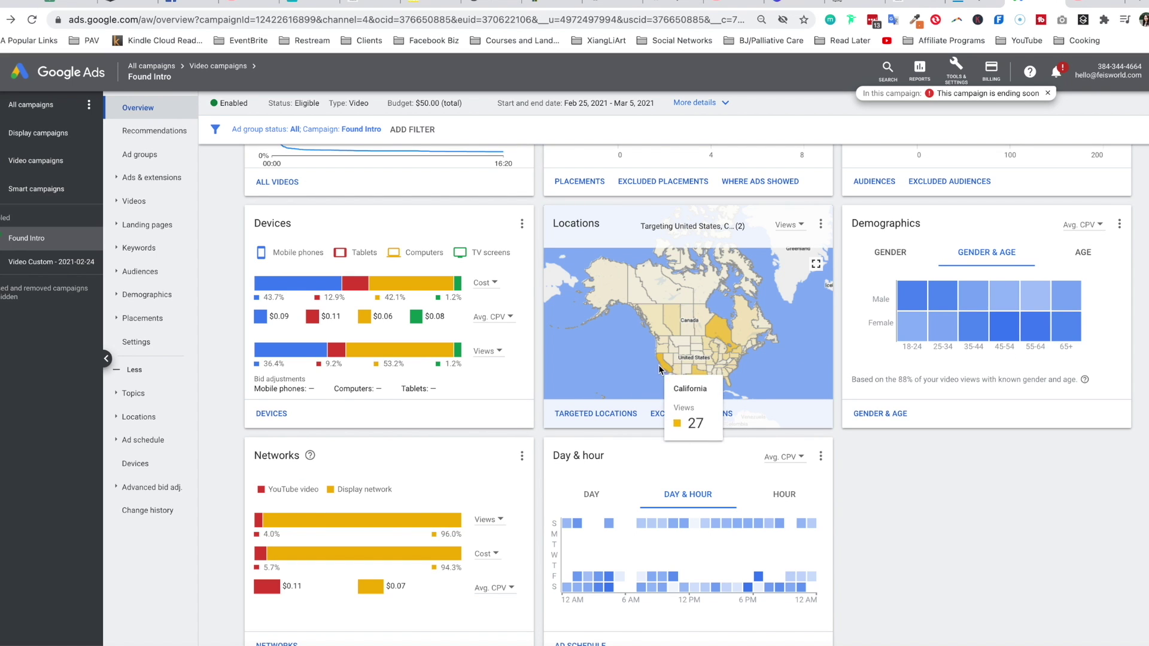
{"action": "mouse_move", "coordinate": [666, 367]}
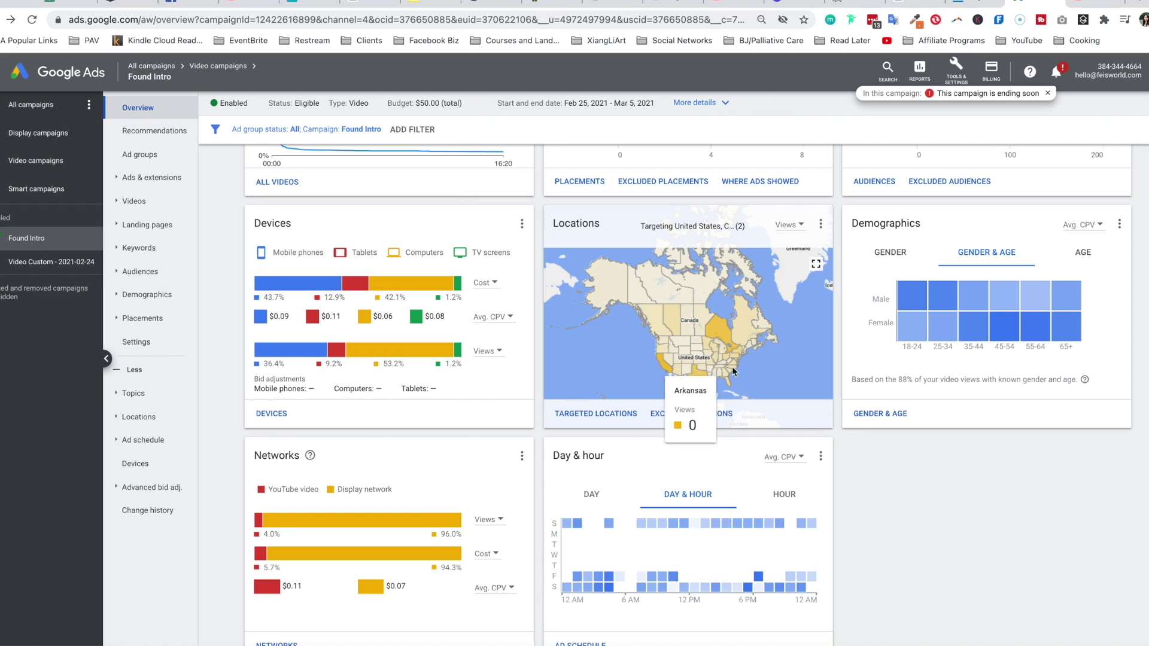
{"action": "mouse_move", "coordinate": [757, 314]}
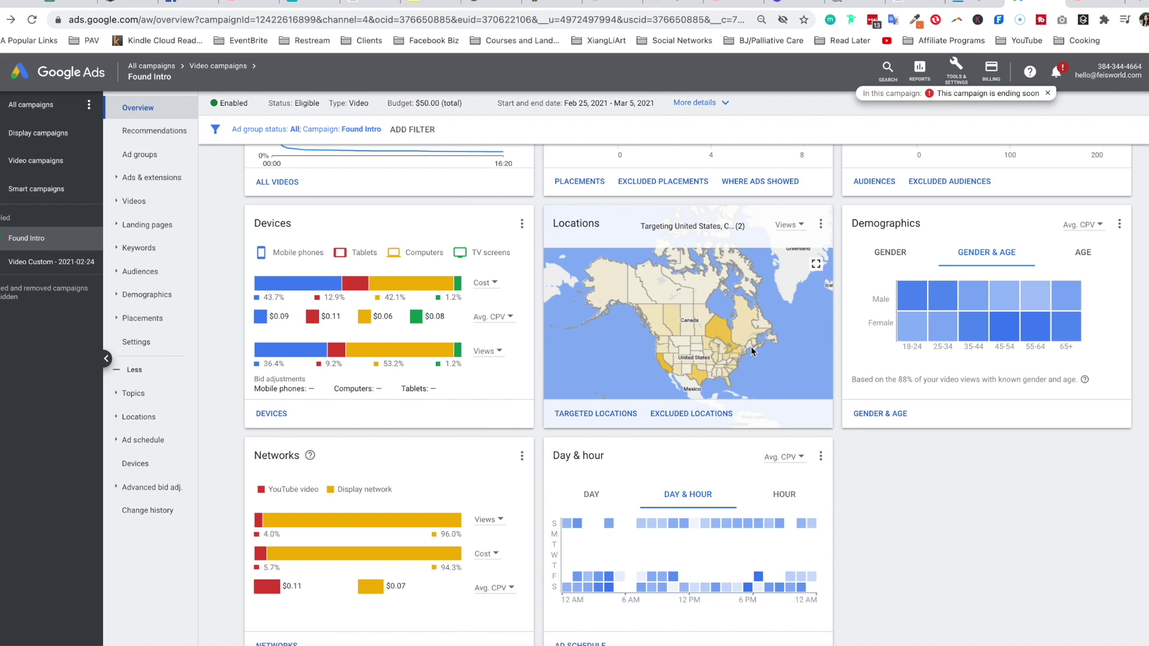
{"action": "mouse_move", "coordinate": [744, 354]}
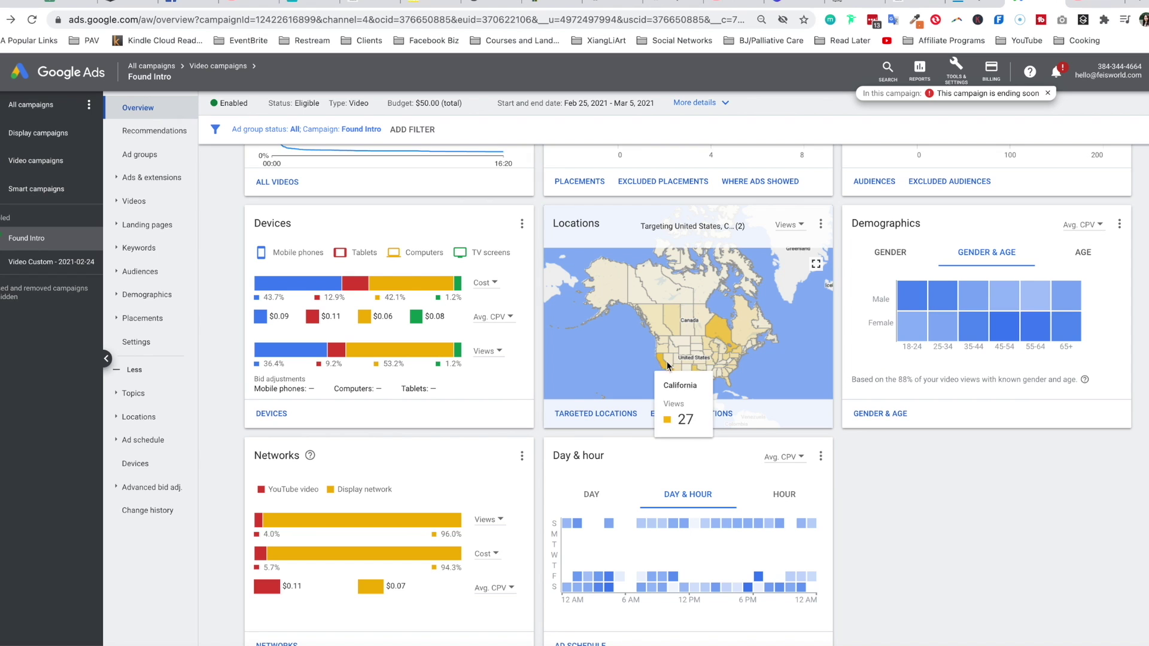
{"action": "mouse_move", "coordinate": [698, 377]}
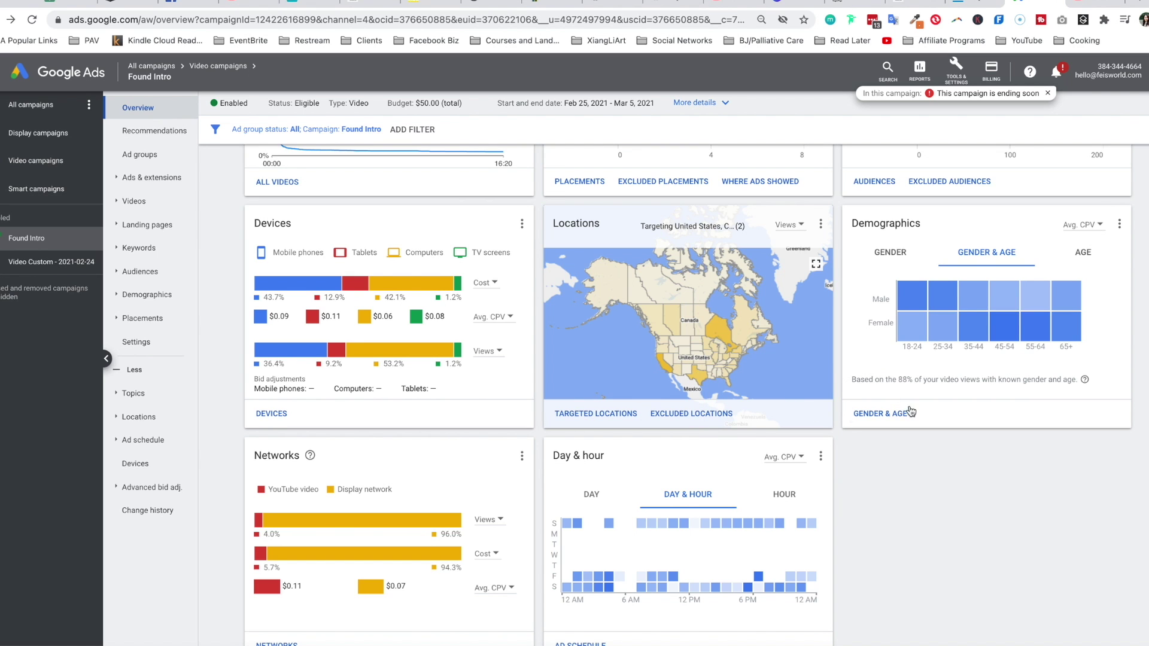
- Show the campaign's demographics by age only and examine the average CPV of the age groups
{"action": "scroll", "coordinate": [885, 447], "scroll_direction": "down", "scroll_amount": 3}
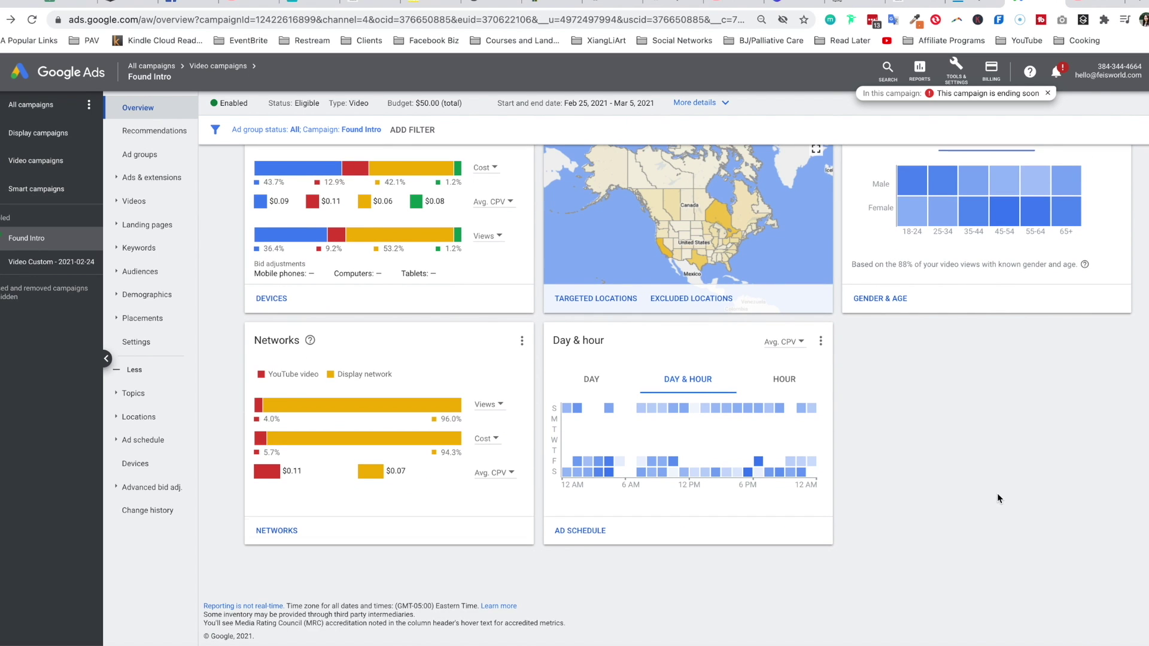
{"action": "scroll", "coordinate": [997, 493], "scroll_direction": "up", "scroll_amount": 1}
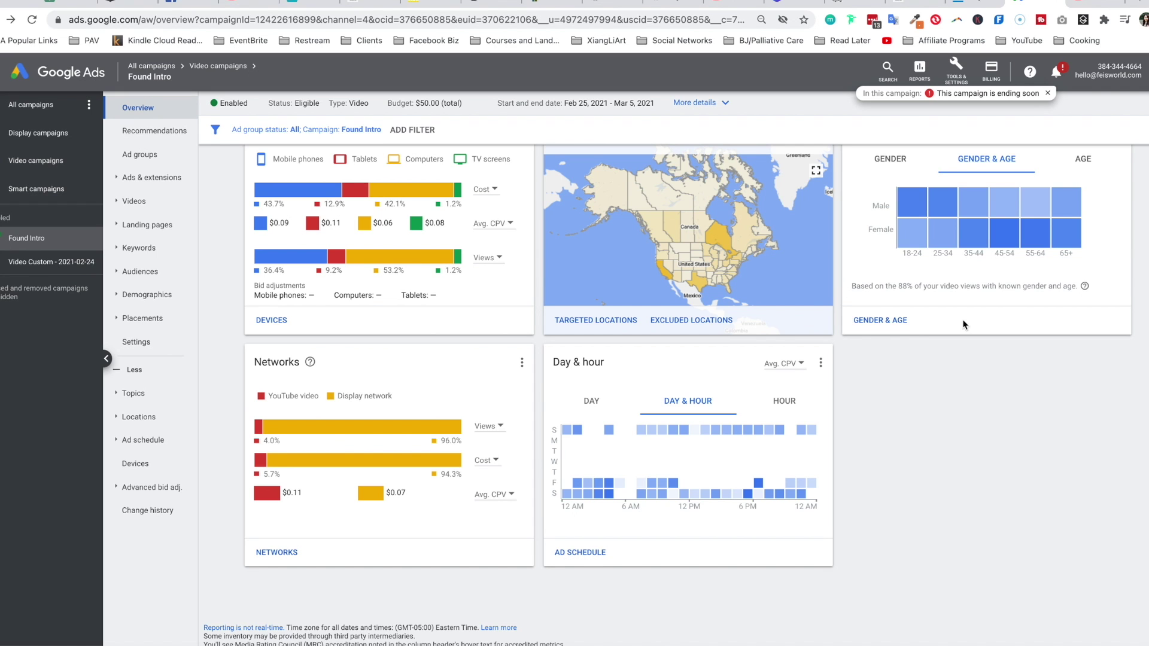
{"action": "left_click", "coordinate": [1092, 166]}
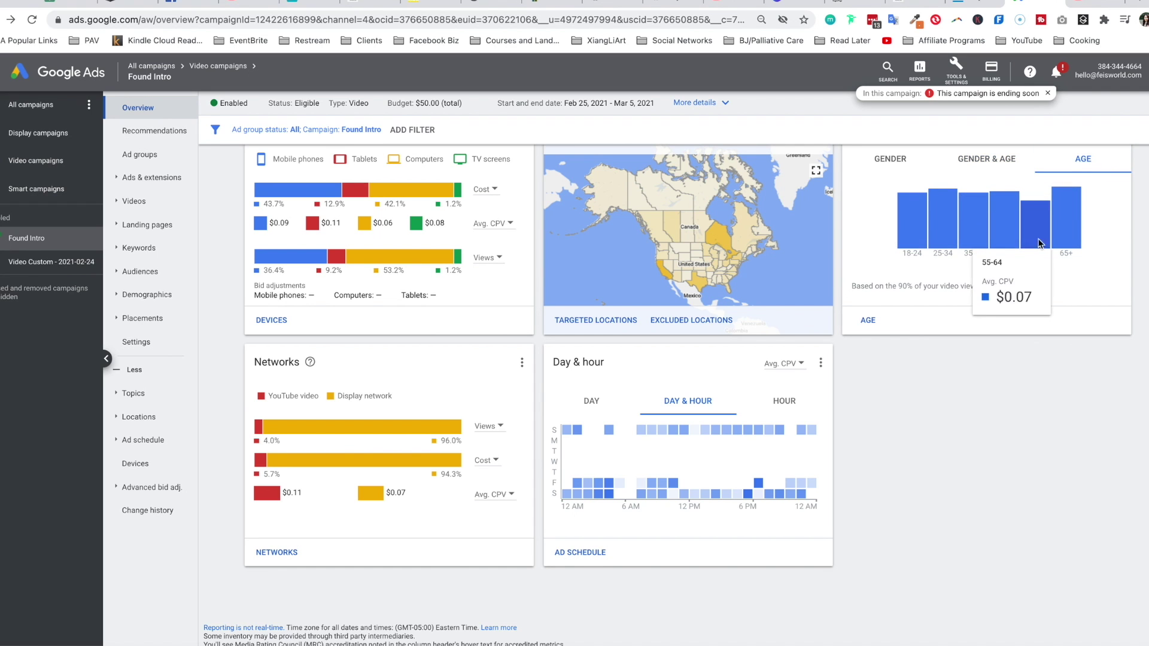
{"action": "scroll", "coordinate": [939, 247], "scroll_direction": "up", "scroll_amount": 1}
{"action": "mouse_move", "coordinate": [940, 248]}
{"action": "mouse_move", "coordinate": [996, 270]}
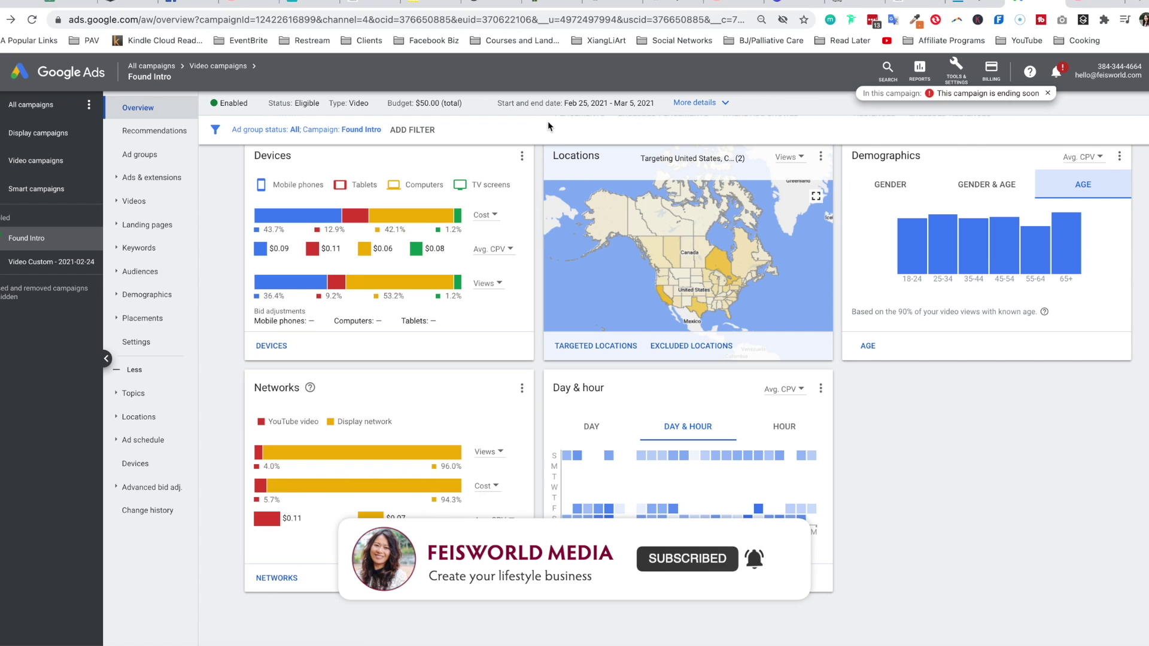
{"action": "left_click", "coordinate": [137, 19]}
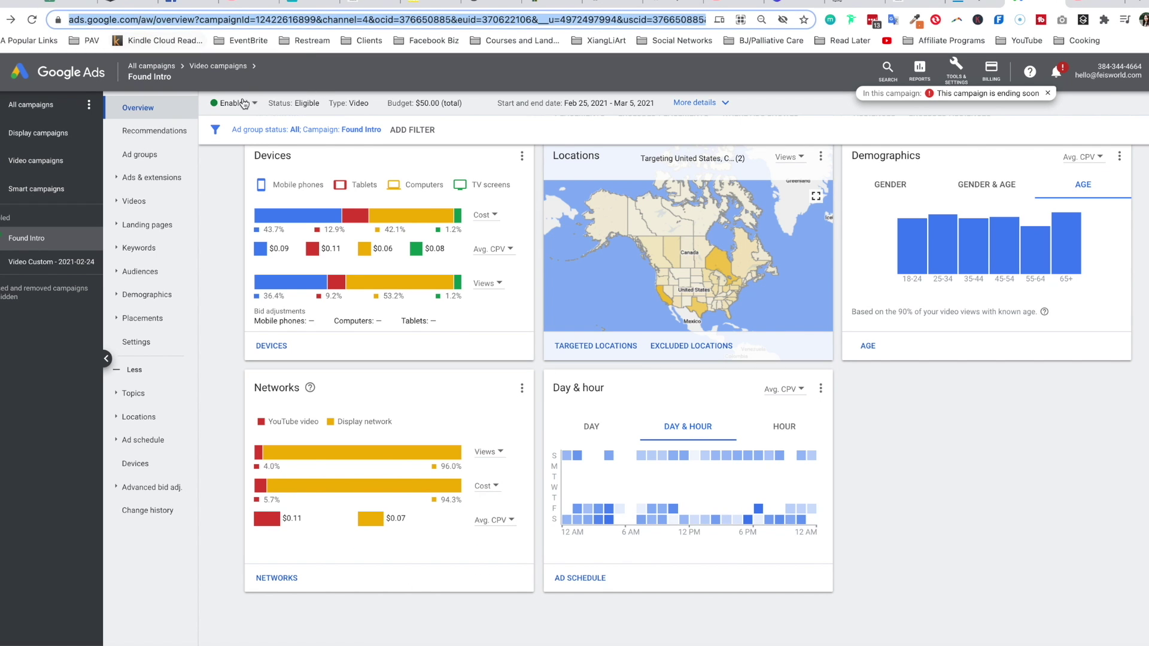
{"action": "left_click", "coordinate": [384, 89]}
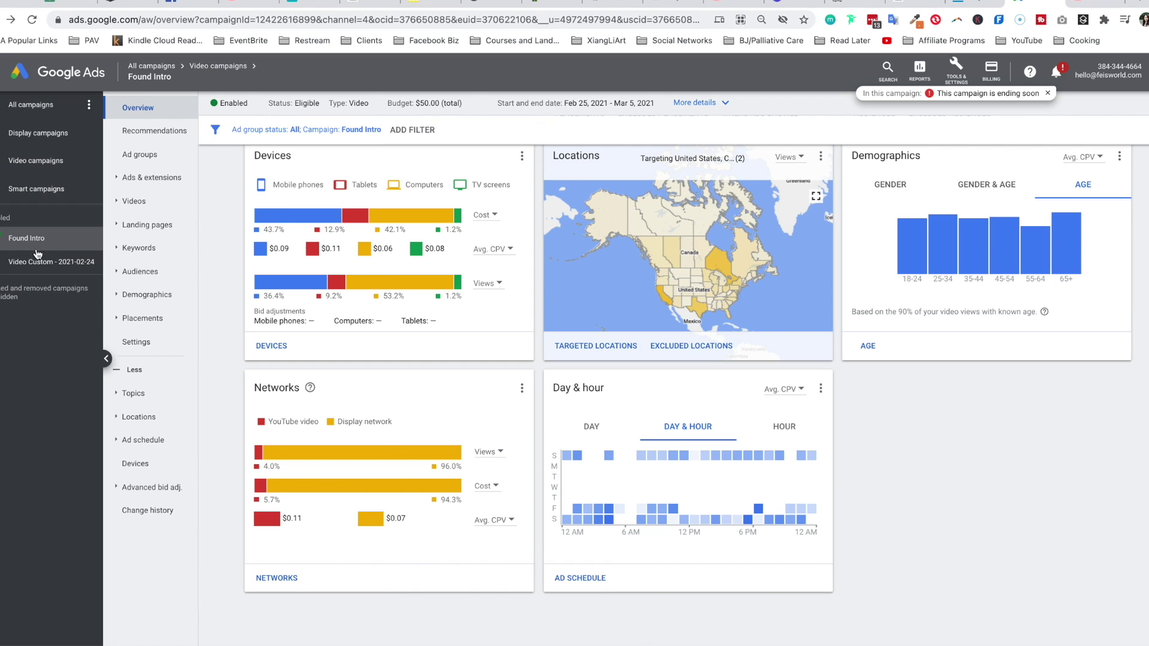
- Open the overview of all video campaigns and clear the account alert pop-up
{"action": "left_click", "coordinate": [20, 162]}
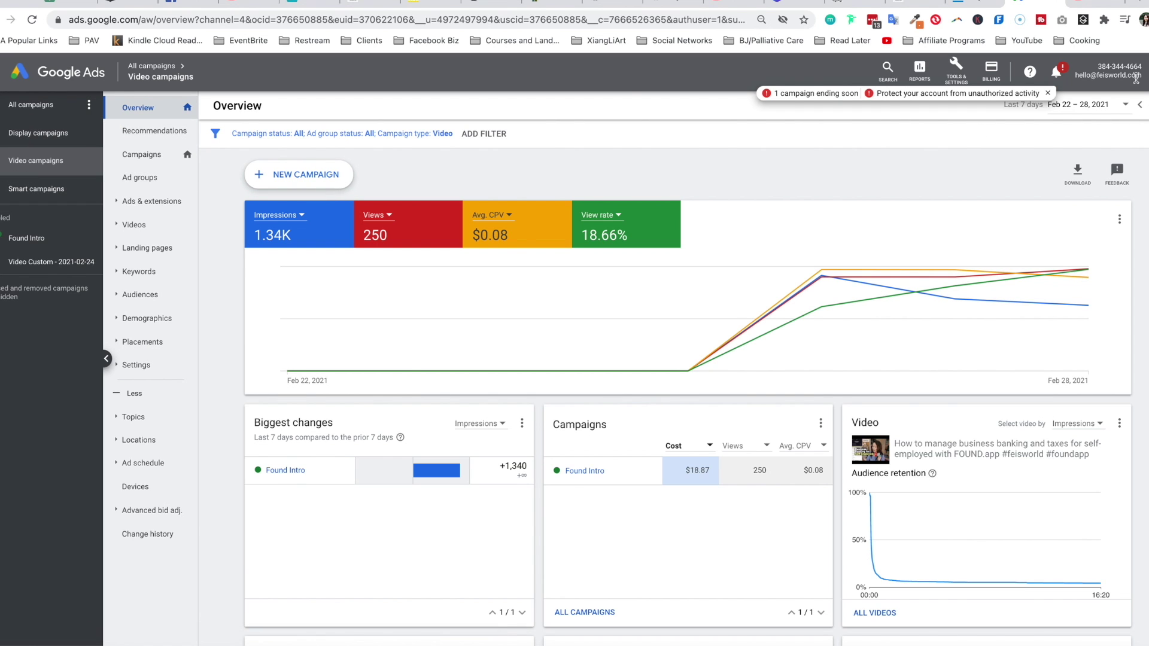
{"action": "left_click", "coordinate": [1058, 75]}
{"action": "left_click", "coordinate": [1059, 77]}
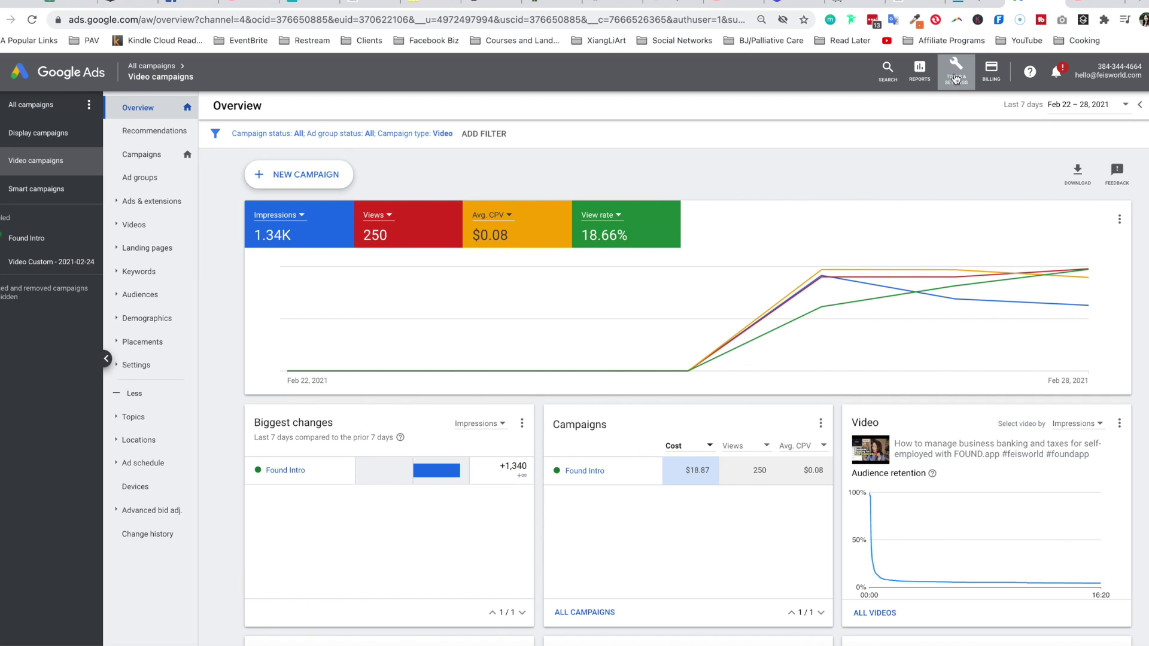
- Examine the planning, shared library, bulk action, measurement and setup tools available in the ads account
{"action": "left_click", "coordinate": [955, 79]}
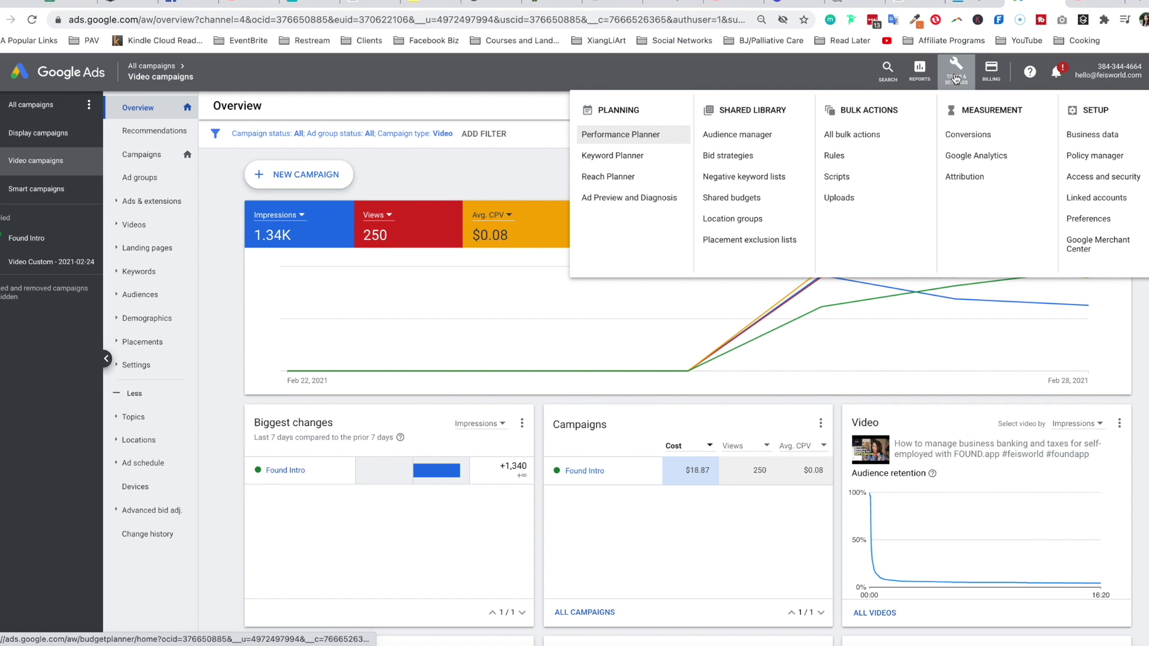
{"action": "left_click", "coordinate": [953, 75]}
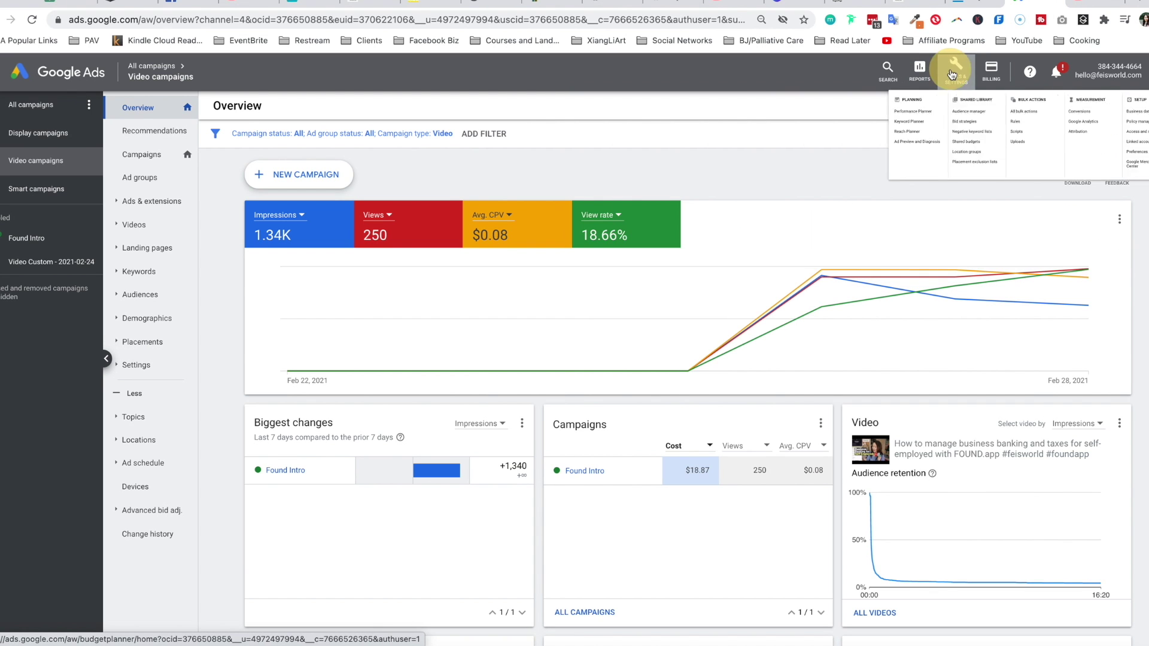
{"action": "left_click", "coordinate": [953, 77]}
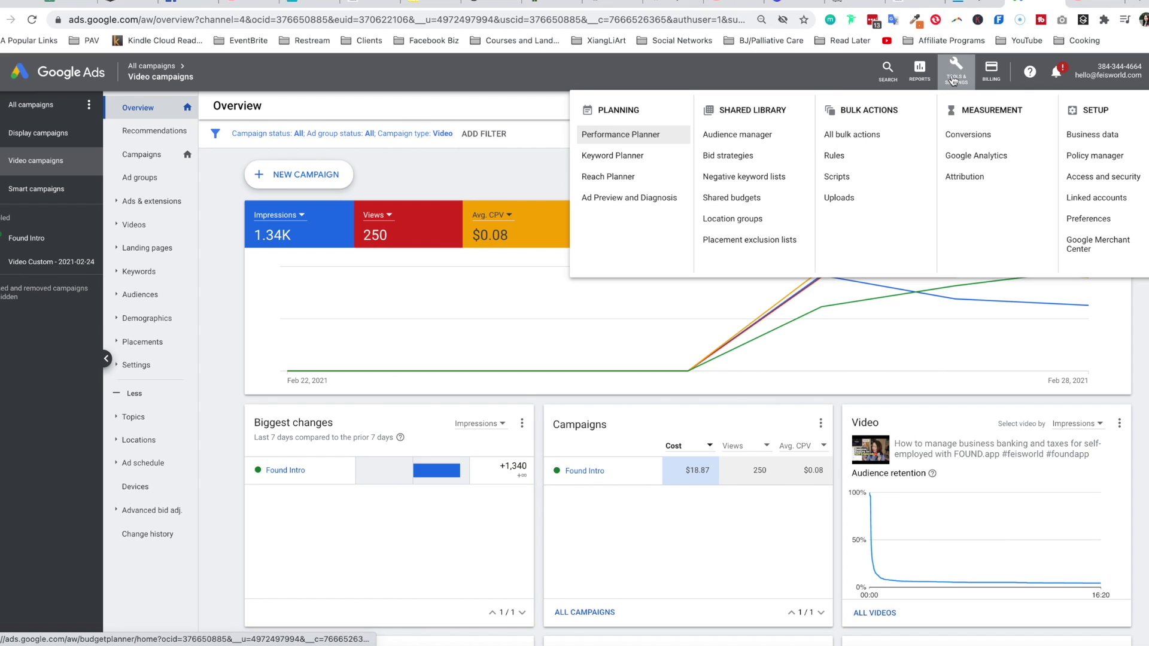
{"action": "left_click", "coordinate": [953, 77]}
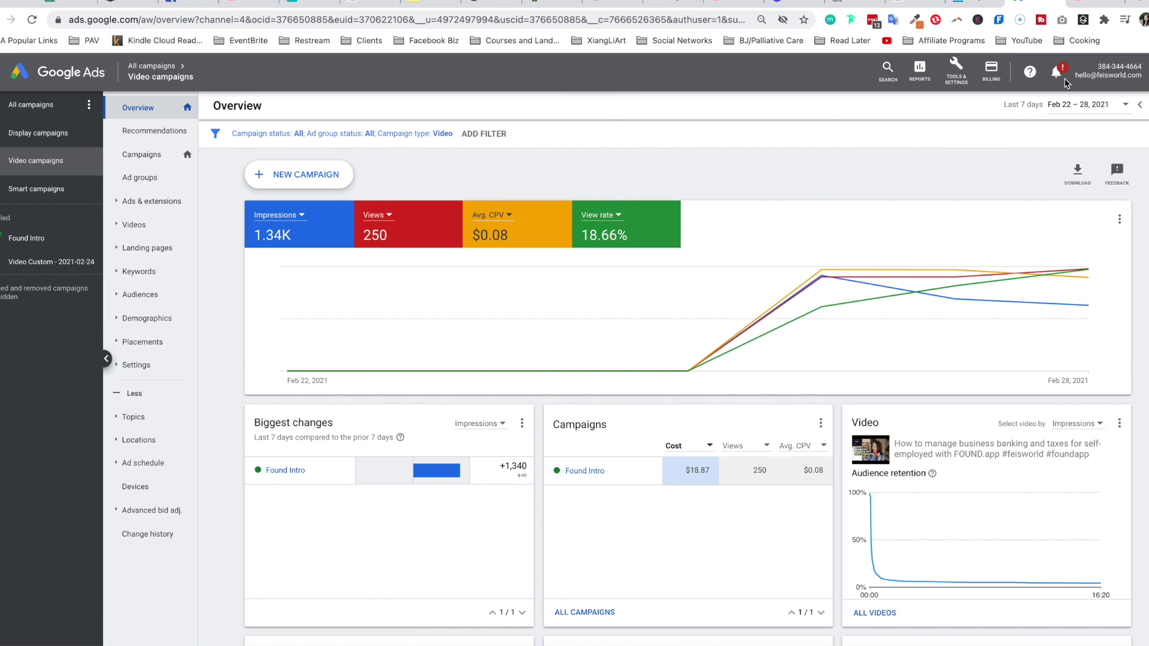
{"action": "left_click", "coordinate": [958, 74]}
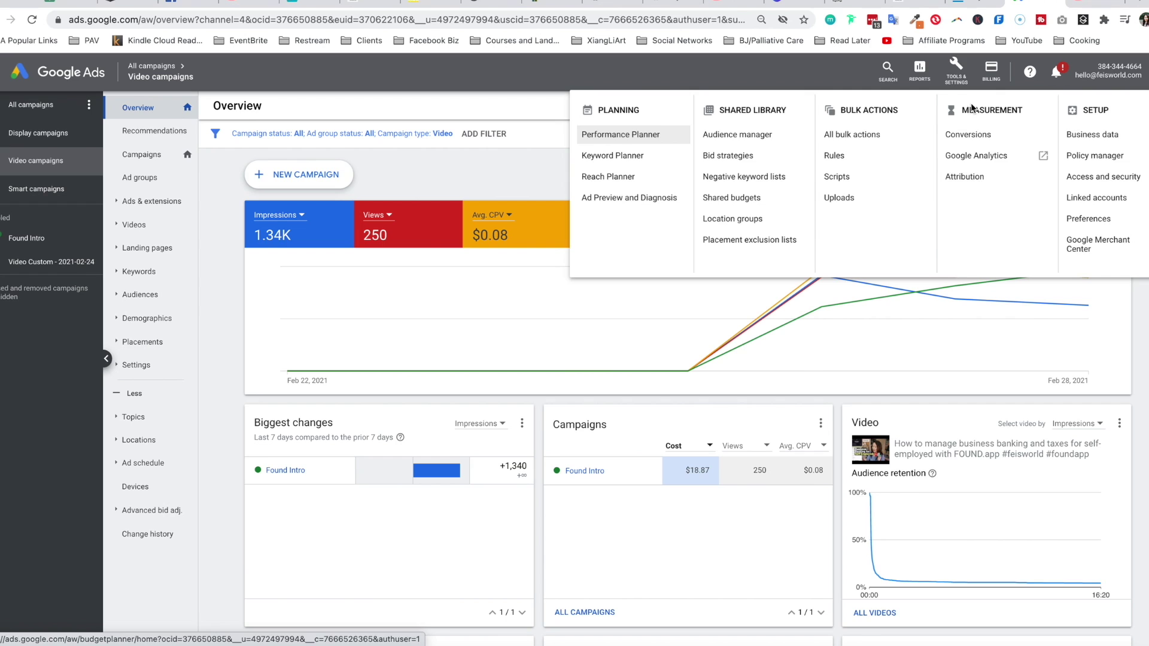
{"action": "left_click", "coordinate": [956, 72]}
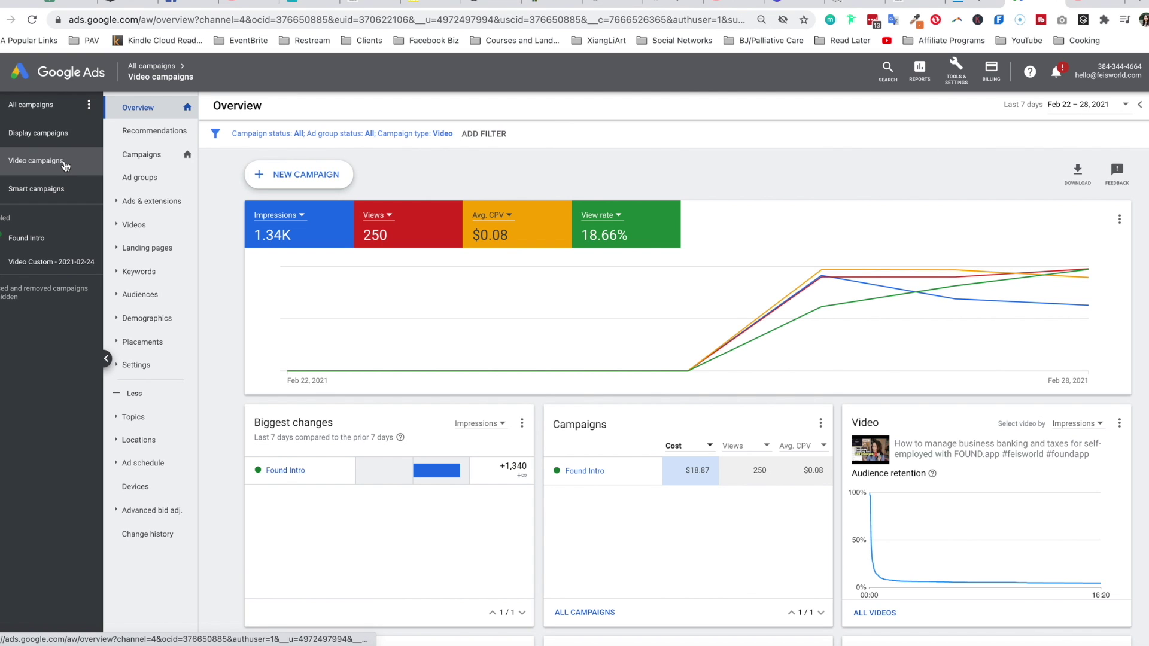
- Start a new campaign without a goal's guidance, using the Video type and the Custom video campaign subtype
{"action": "left_click", "coordinate": [300, 174]}
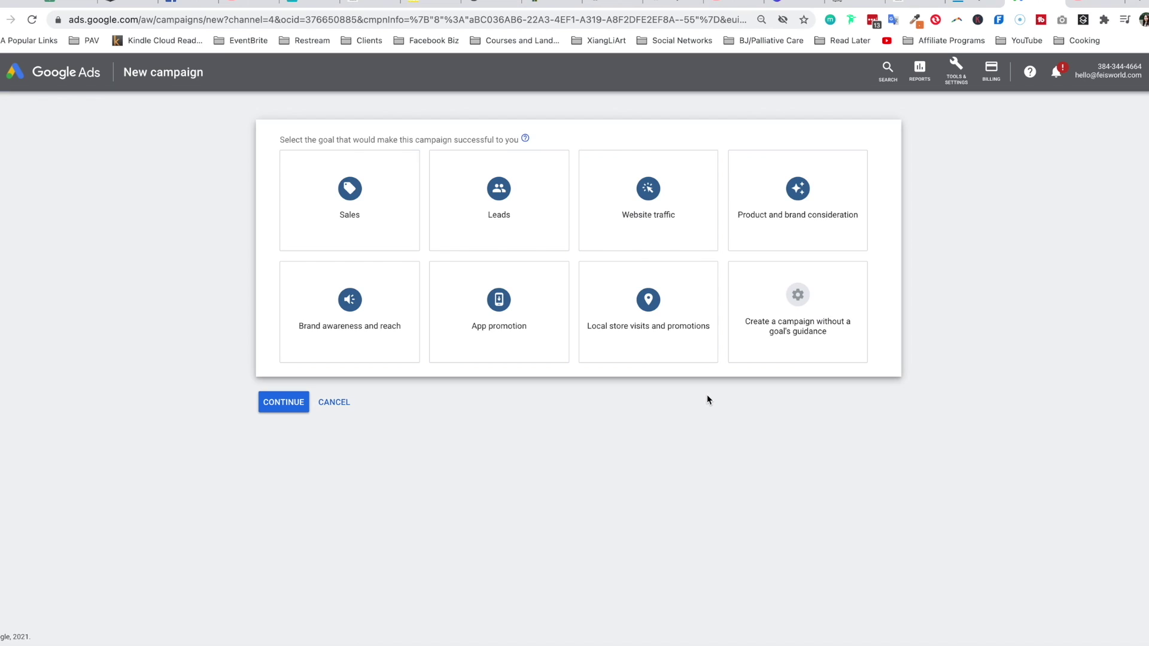
{"action": "mouse_move", "coordinate": [846, 341]}
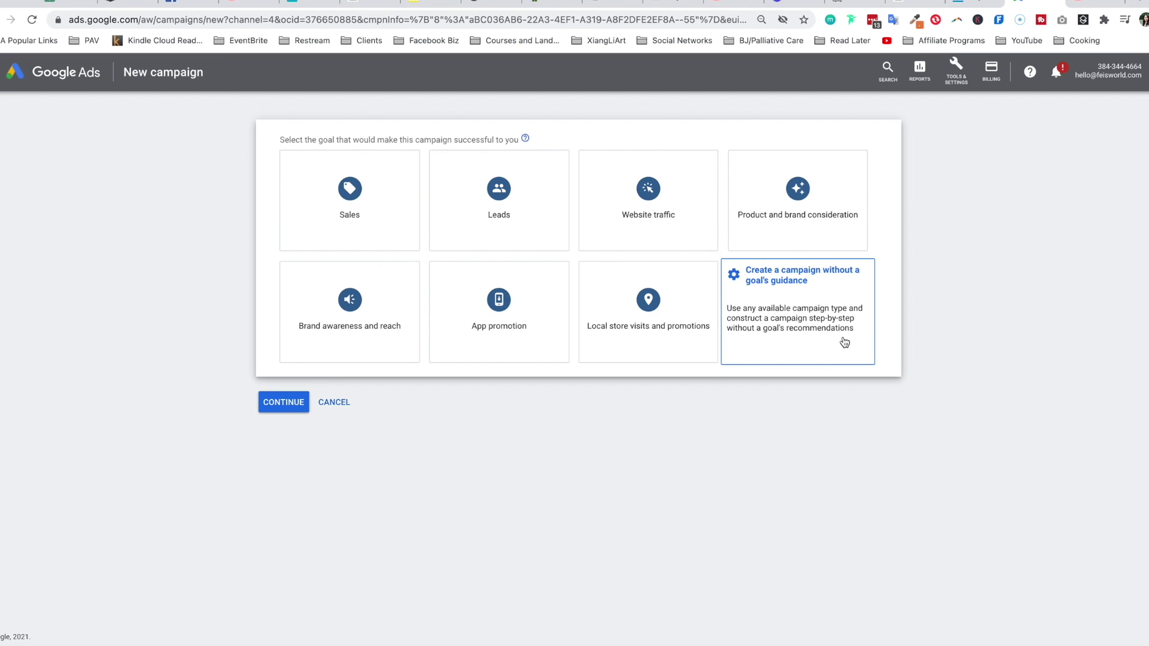
{"action": "left_click", "coordinate": [843, 328]}
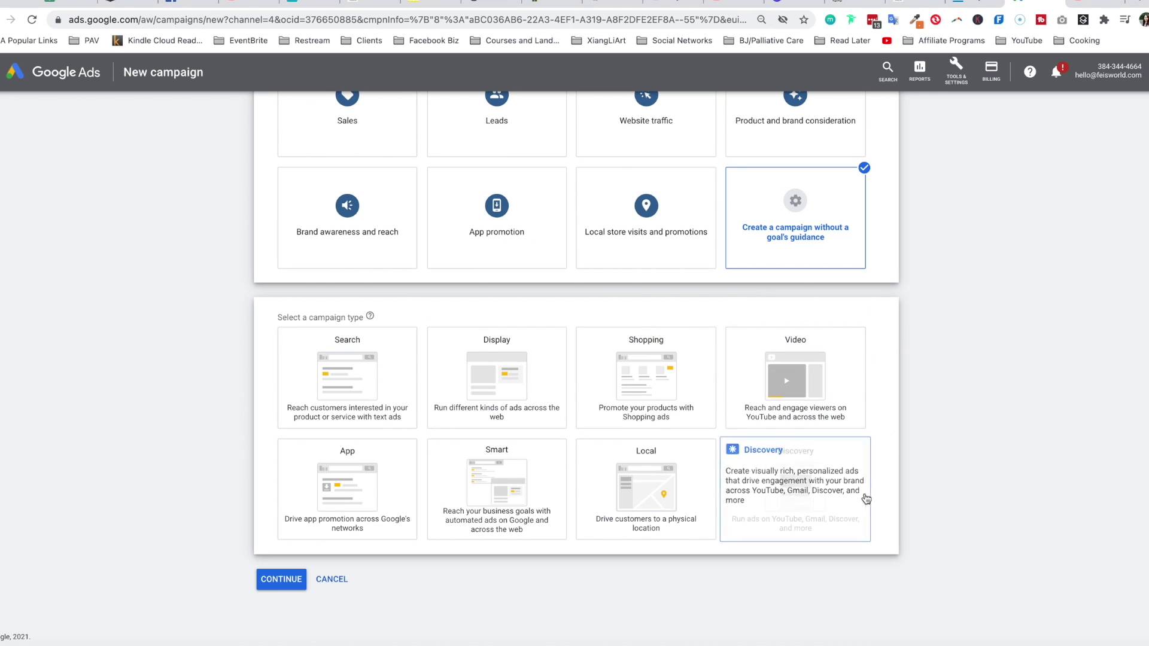
{"action": "left_click", "coordinate": [817, 391]}
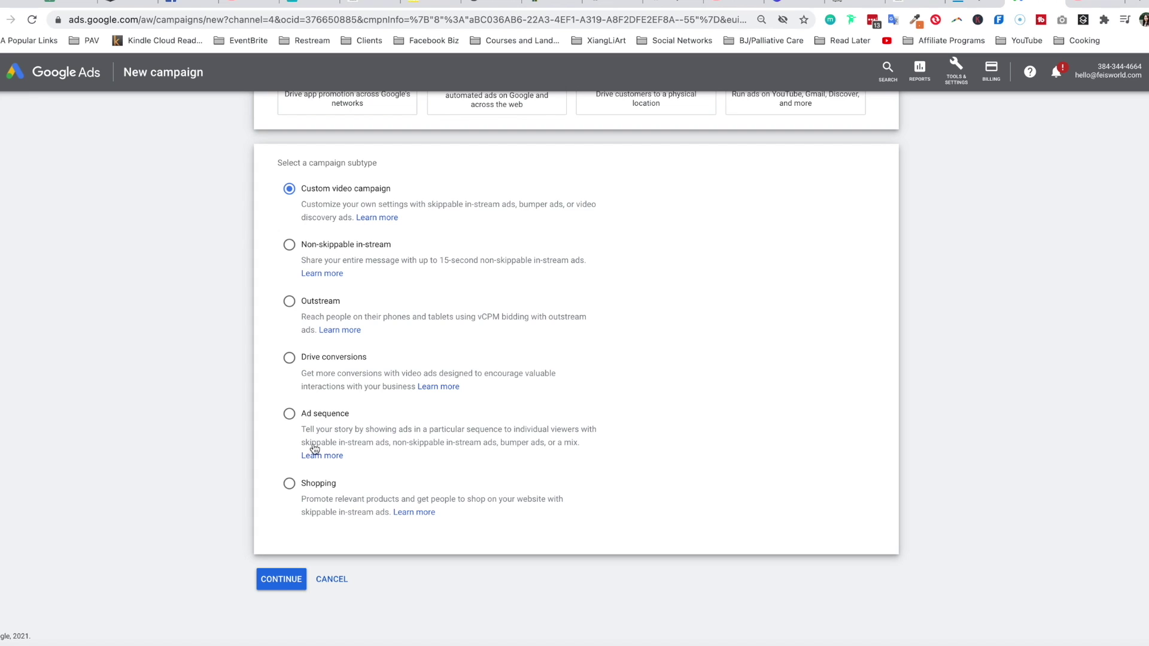
{"action": "left_click", "coordinate": [281, 581]}
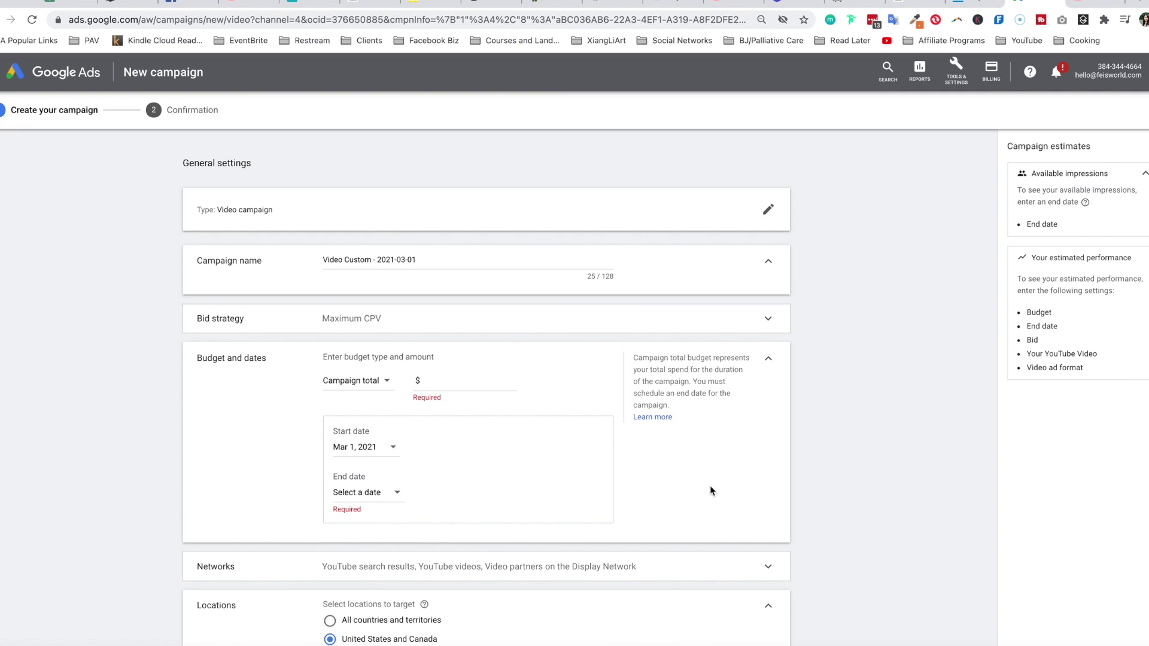
- Name the campaign "Found Taxes and Deductions - 2021-03-01"
{"action": "scroll", "coordinate": [341, 284], "scroll_direction": "down", "scroll_amount": 1}
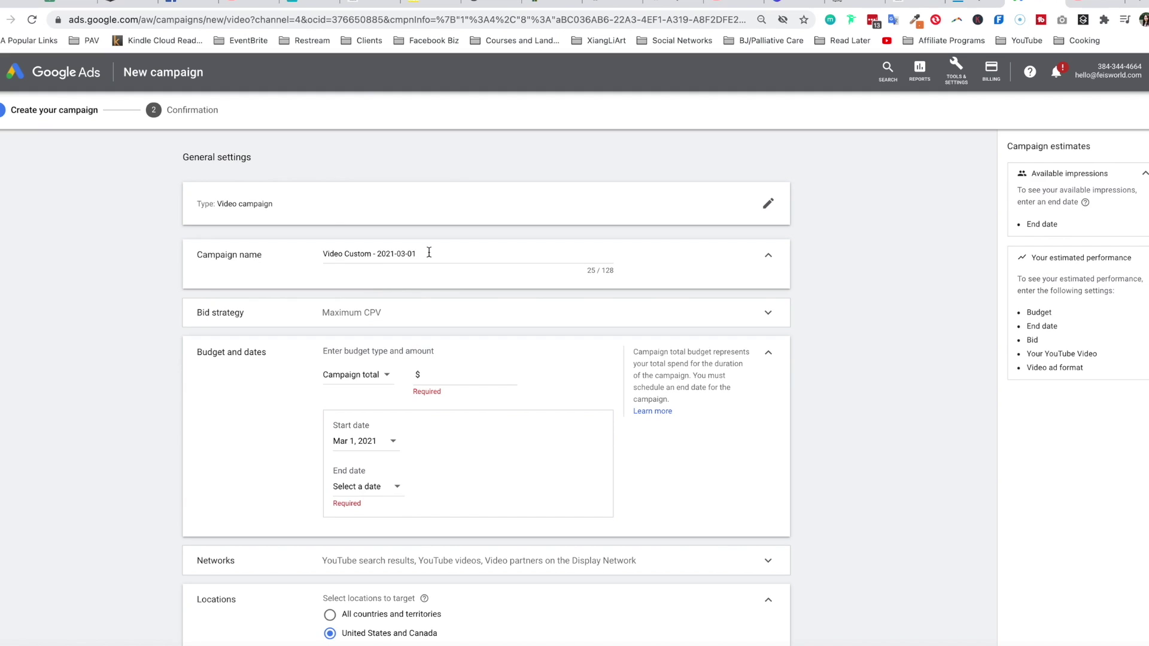
{"action": "left_click_drag", "start_coordinate": [429, 252], "coordinate": [318, 249]}
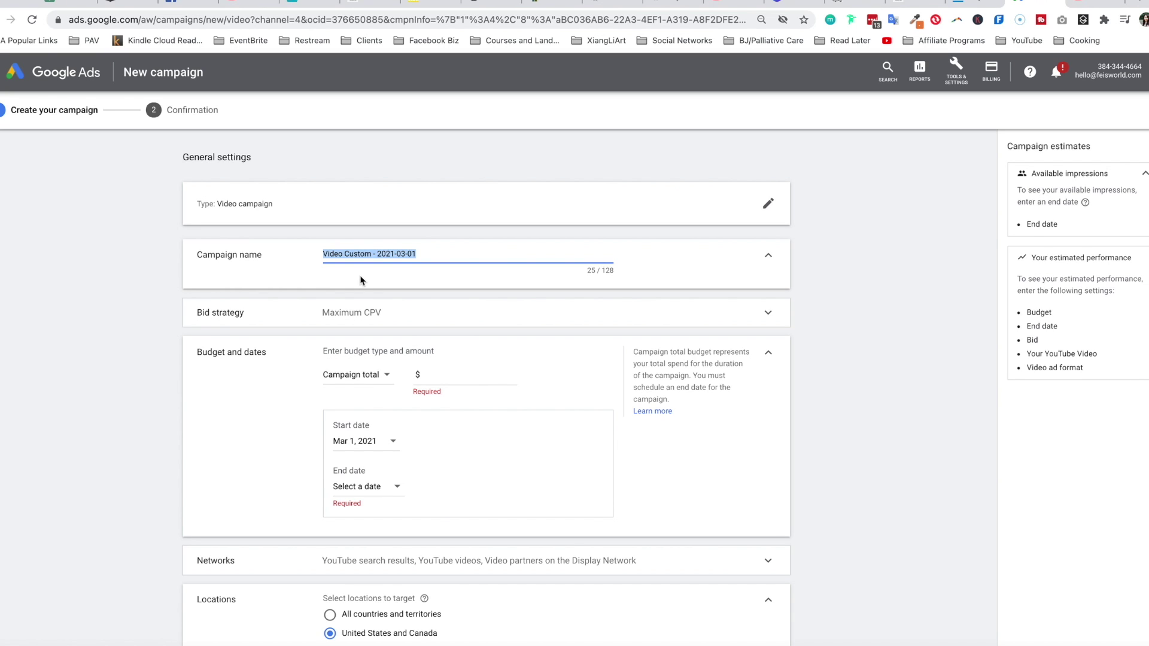
{"action": "type", "text": "Found Taxes and Deductions - 2021-03-01"}
{"action": "left_click", "coordinate": [477, 256]}
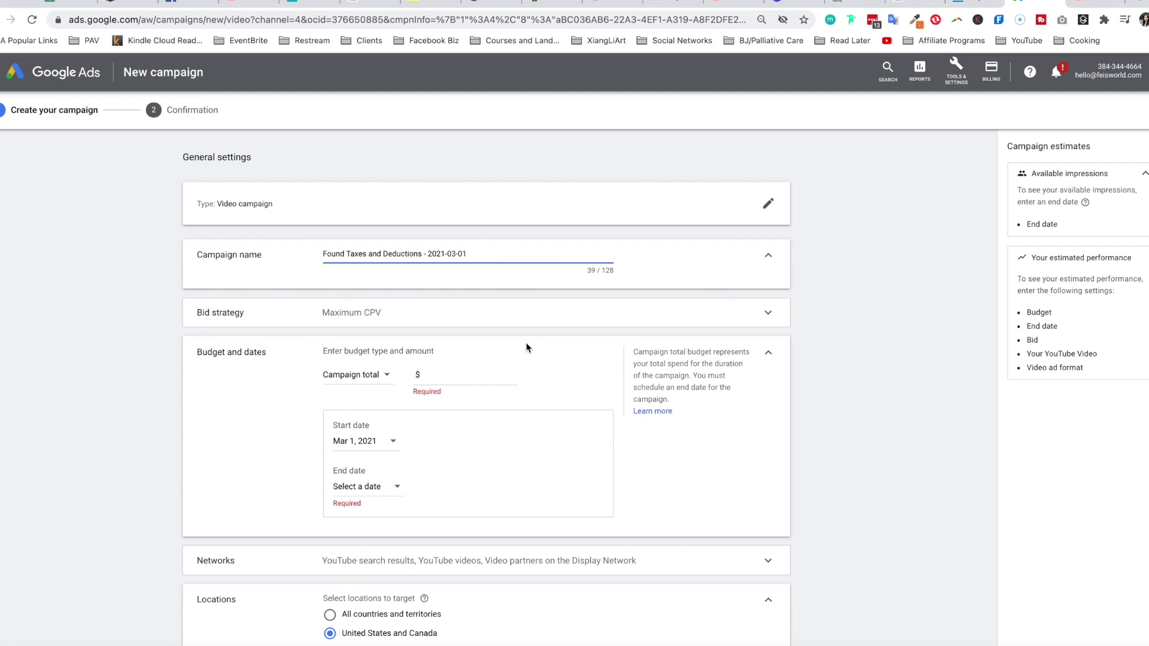
- Set a campaign total budget of $50.00 and an end date of Mar 10, 2021
{"action": "scroll", "coordinate": [450, 482], "scroll_direction": "down", "scroll_amount": 1}
{"action": "left_click", "coordinate": [458, 344]}
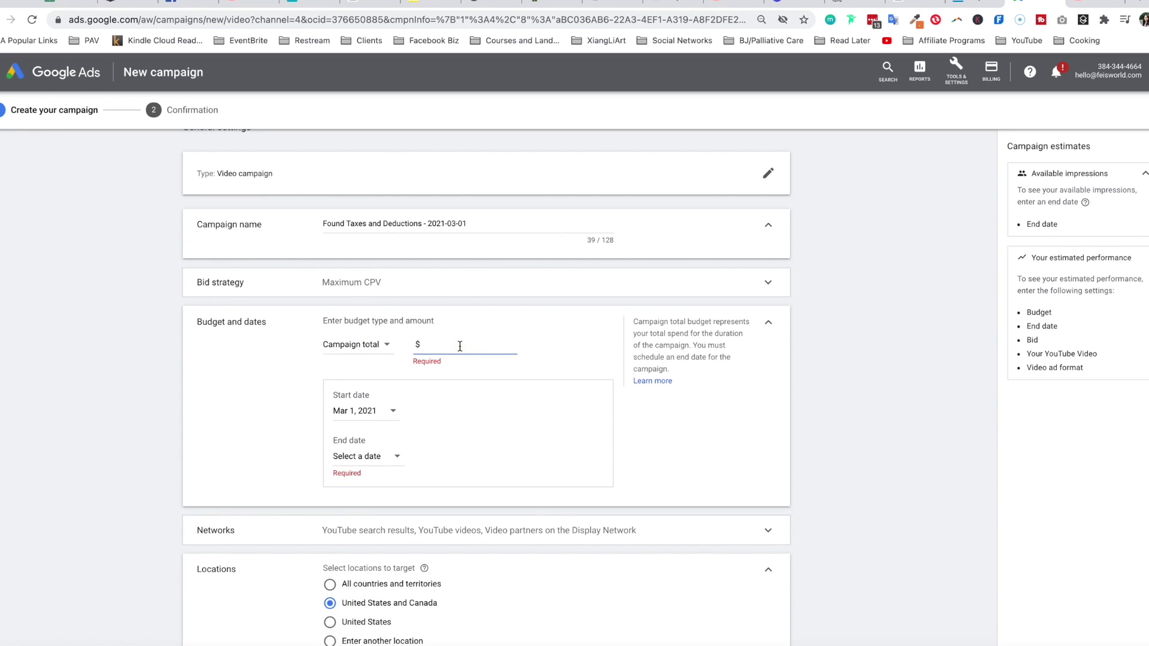
{"action": "left_click", "coordinate": [365, 345]}
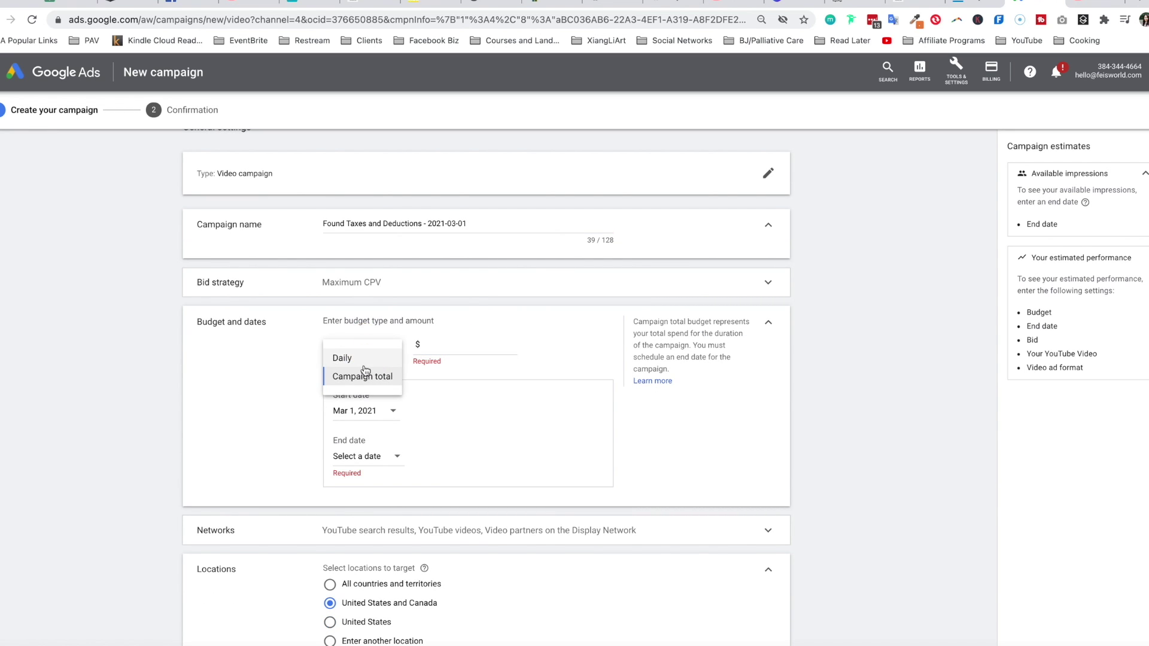
{"action": "left_click", "coordinate": [563, 350]}
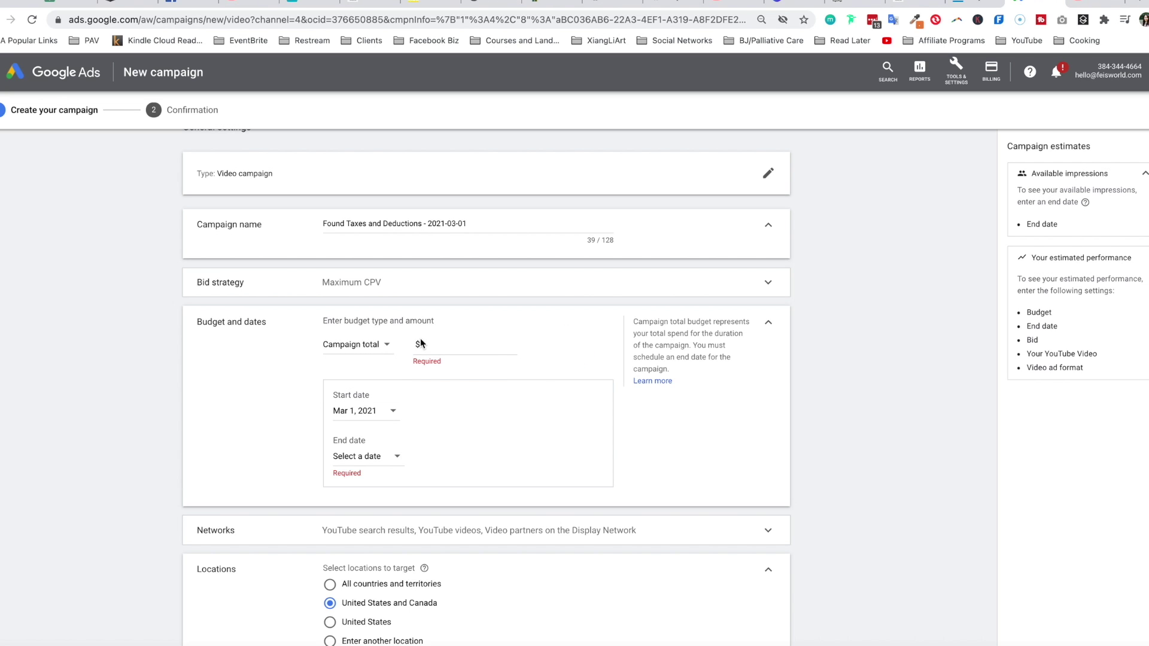
{"action": "left_click", "coordinate": [446, 344]}
{"action": "type", "text": "5.00"}
{"action": "left_click", "coordinate": [387, 460]}
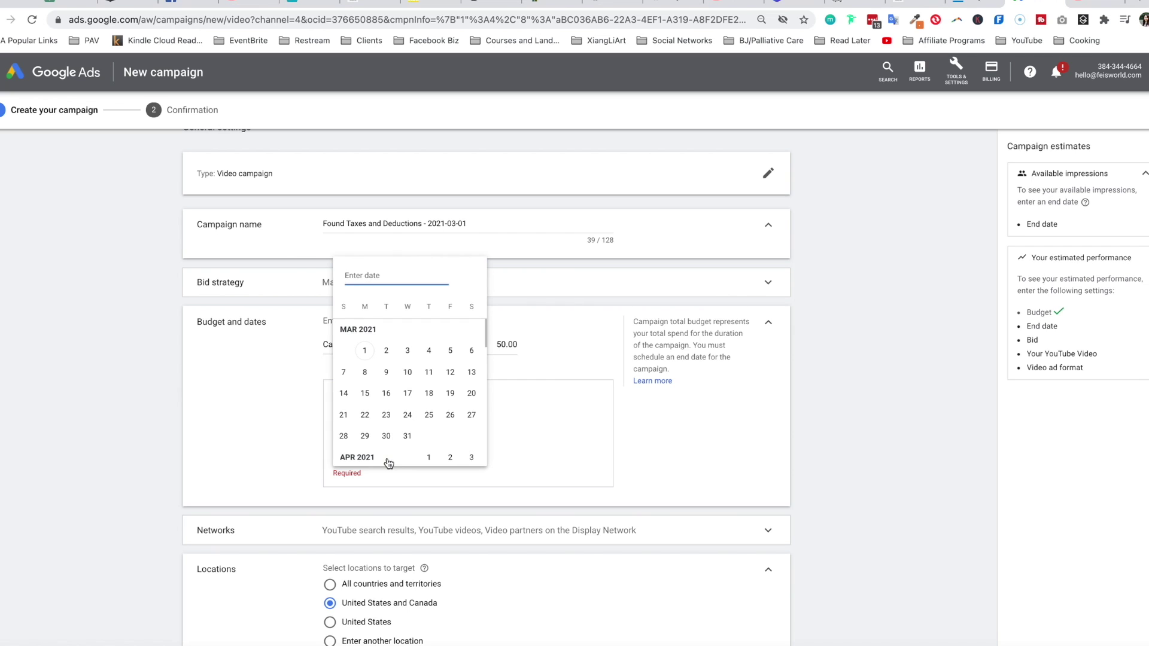
{"action": "left_click", "coordinate": [890, 385]}
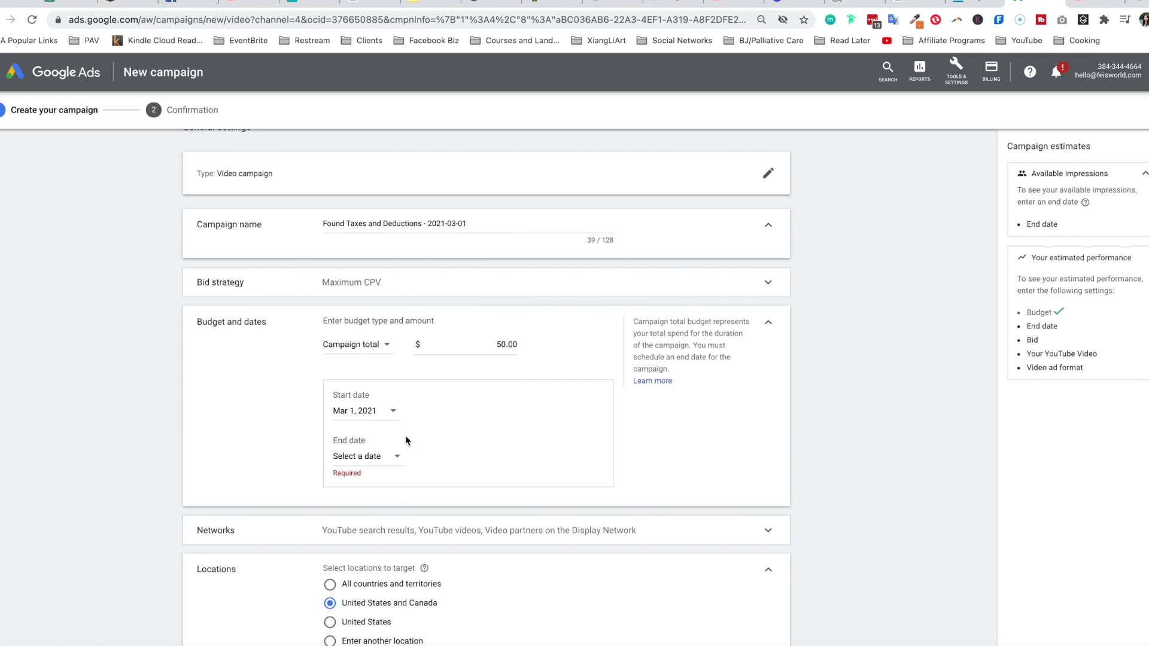
{"action": "left_click", "coordinate": [384, 456]}
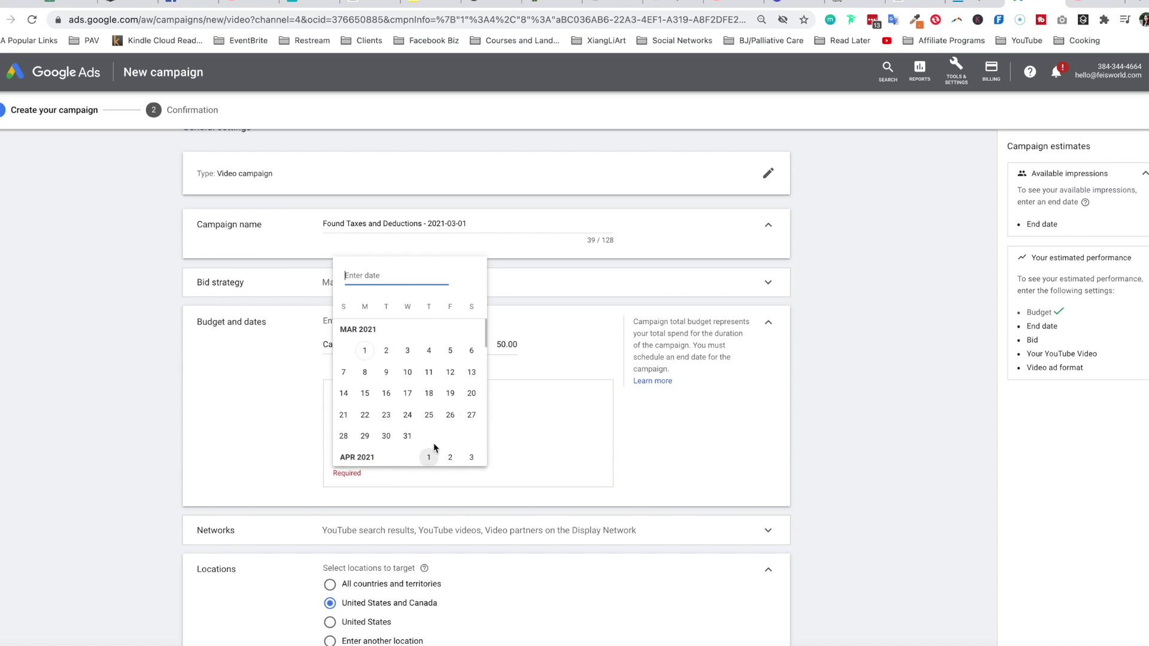
{"action": "left_click", "coordinate": [407, 372]}
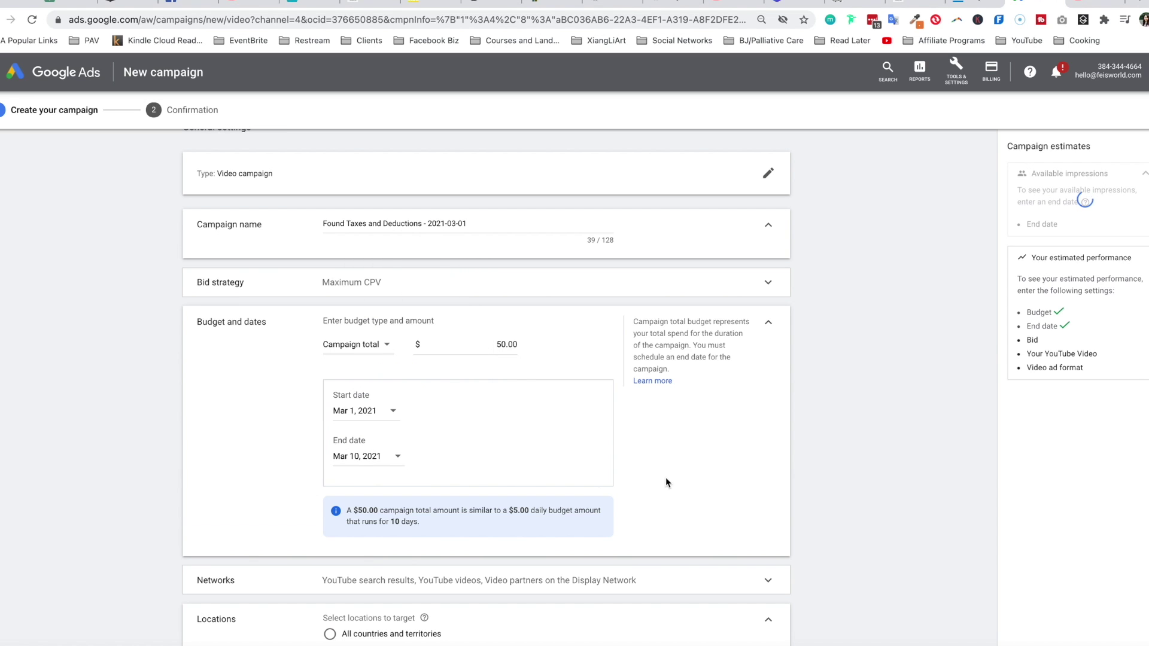
{"action": "left_click", "coordinate": [710, 482]}
- Exclude YouTube search results and video partners on the Display Network from the campaign's networks
{"action": "scroll", "coordinate": [370, 537], "scroll_direction": "down", "scroll_amount": 1}
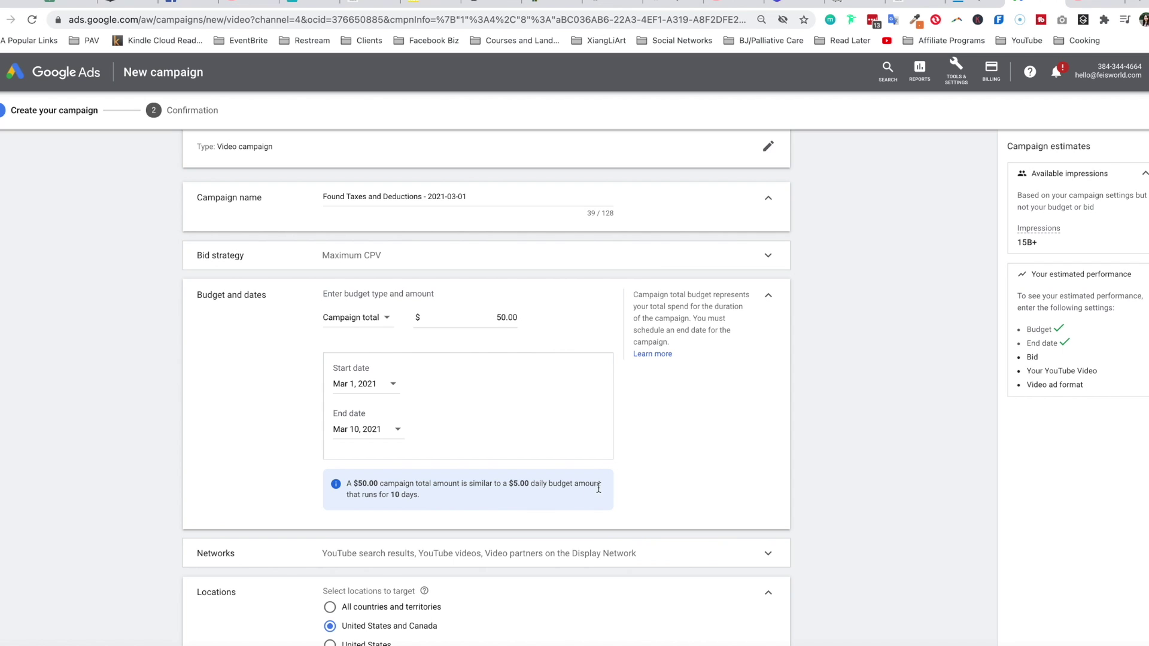
{"action": "scroll", "coordinate": [605, 492], "scroll_direction": "down", "scroll_amount": 3}
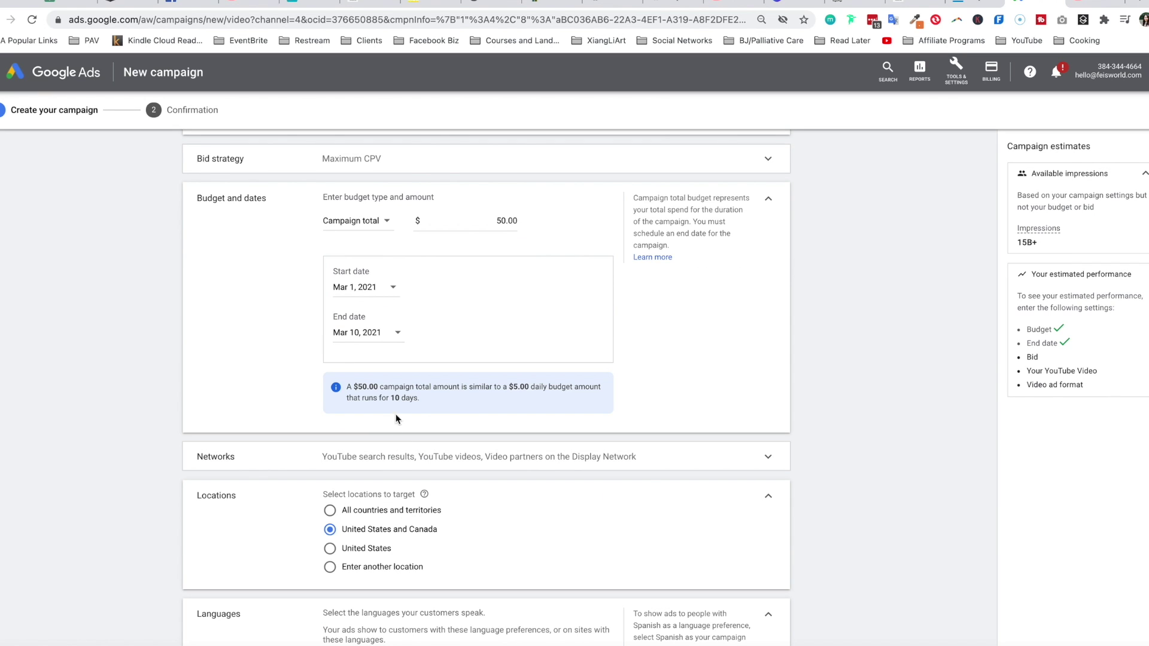
{"action": "scroll", "coordinate": [718, 552], "scroll_direction": "down", "scroll_amount": 2}
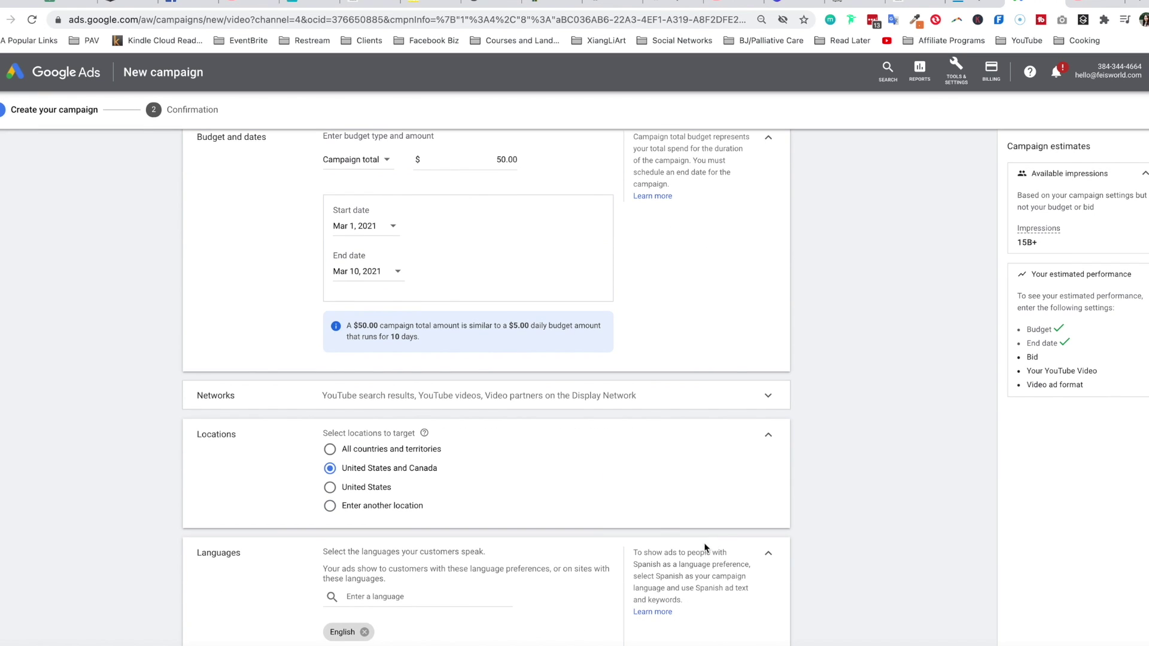
{"action": "left_click", "coordinate": [509, 389]}
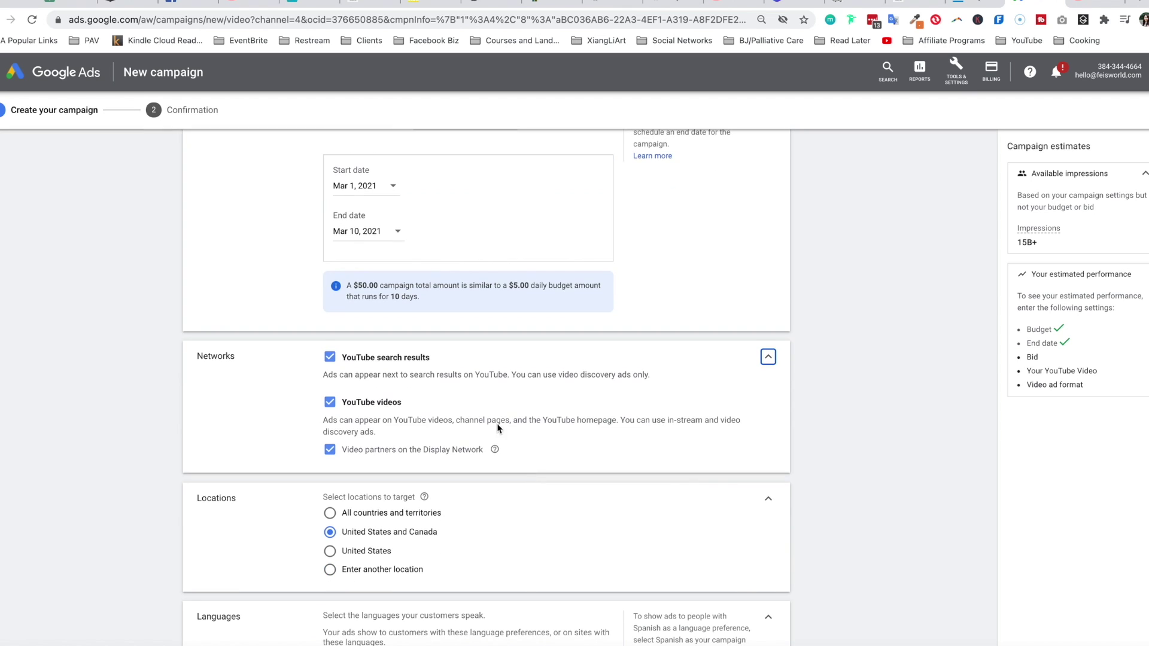
{"action": "left_click", "coordinate": [330, 357]}
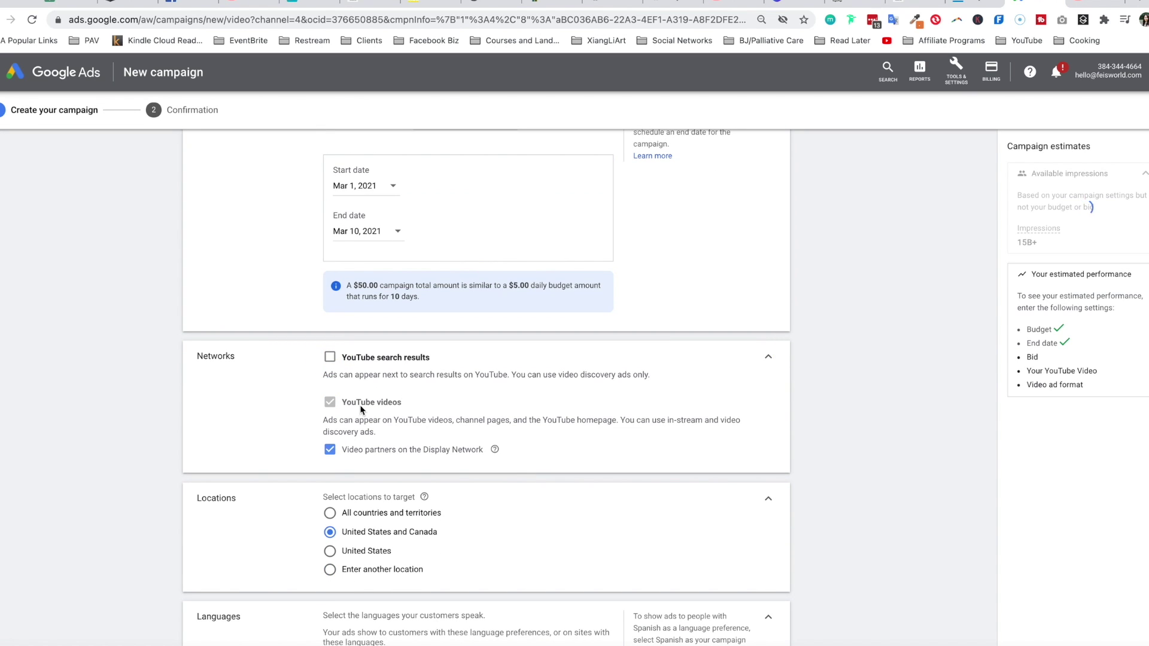
{"action": "left_click", "coordinate": [329, 450]}
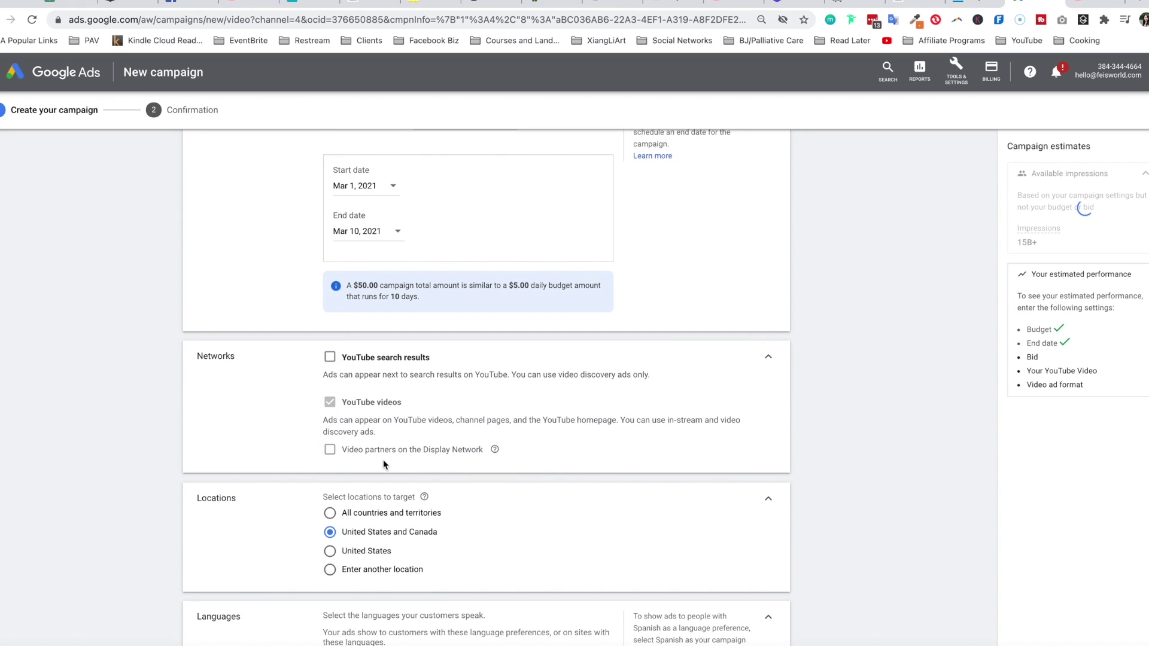
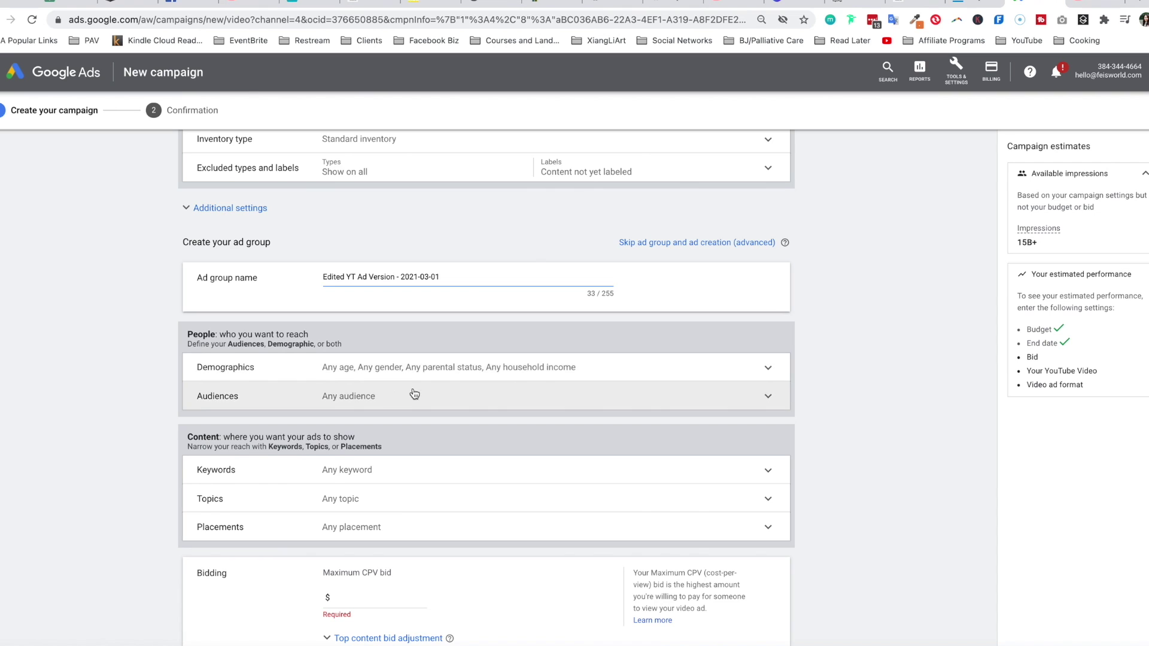
- Search the ad group's placements for "personal finance" and target the YouTube channel Nate O'Brien
{"action": "scroll", "coordinate": [413, 398], "scroll_direction": "down", "scroll_amount": 3}
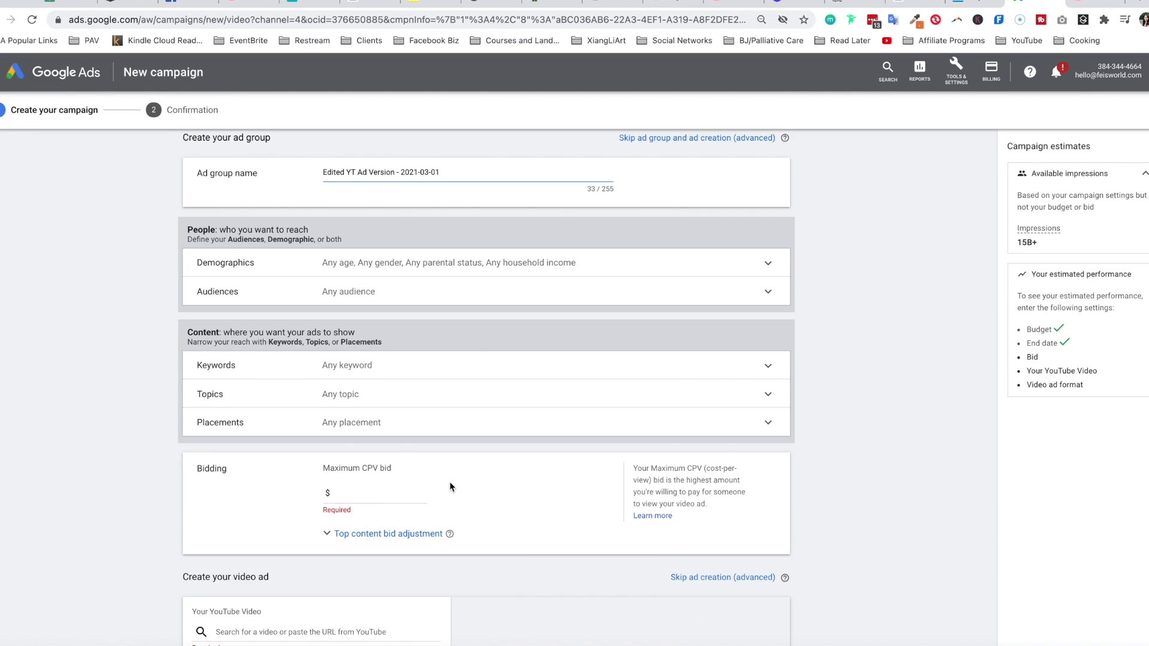
{"action": "left_click", "coordinate": [449, 430]}
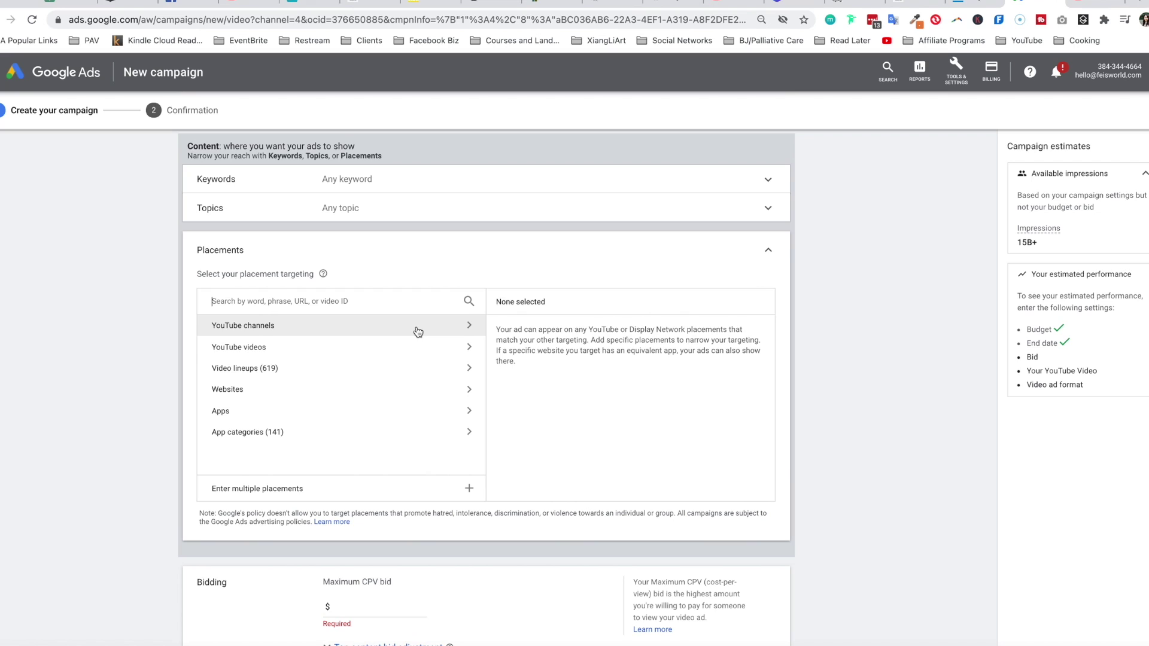
{"action": "left_click", "coordinate": [371, 302]}
{"action": "type", "text": "per"}
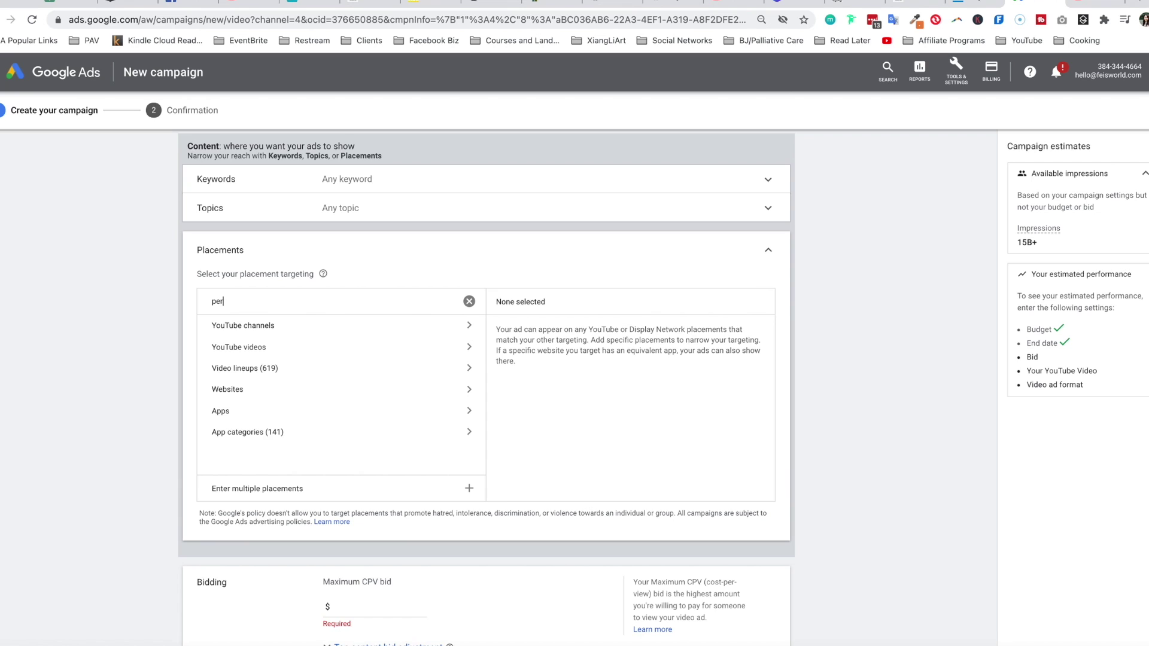
{"action": "type", "text": "sonal finance"}
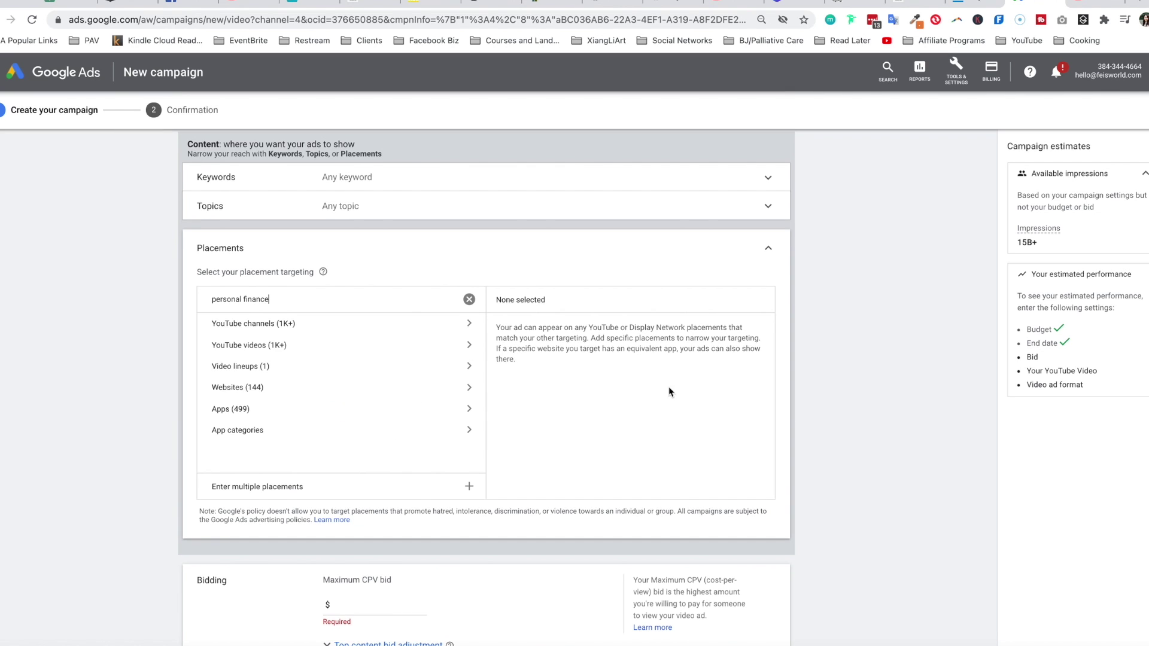
{"action": "left_click", "coordinate": [363, 328]}
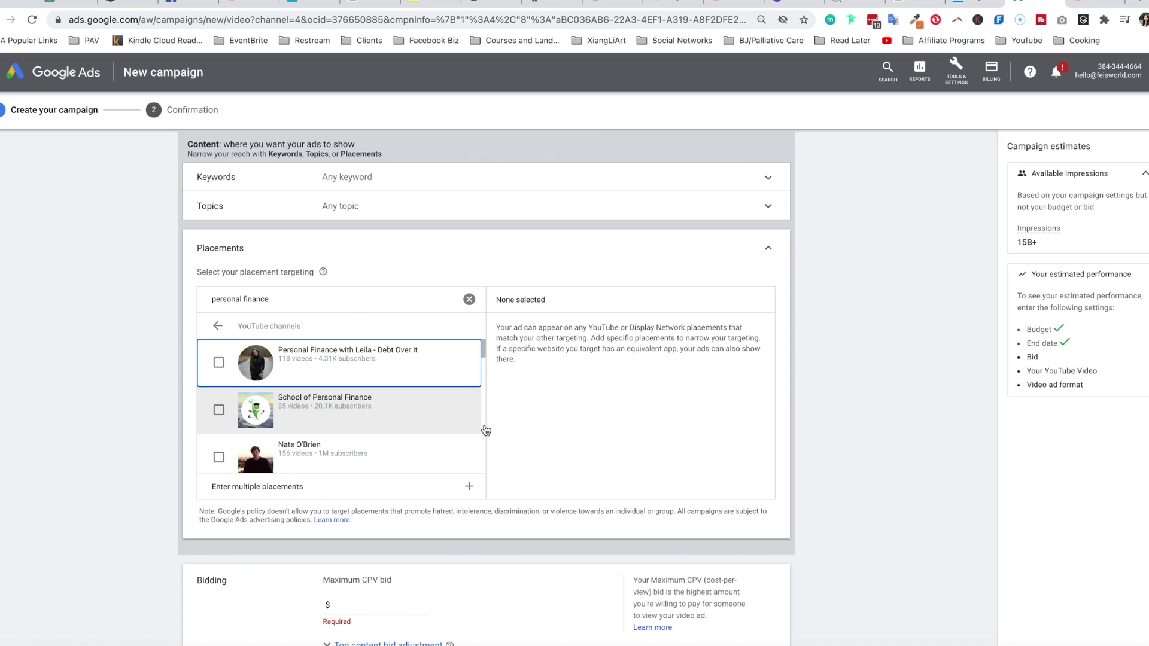
{"action": "scroll", "coordinate": [482, 428], "scroll_direction": "down", "scroll_amount": 2}
{"action": "scroll", "coordinate": [290, 300], "scroll_direction": "down", "scroll_amount": 1}
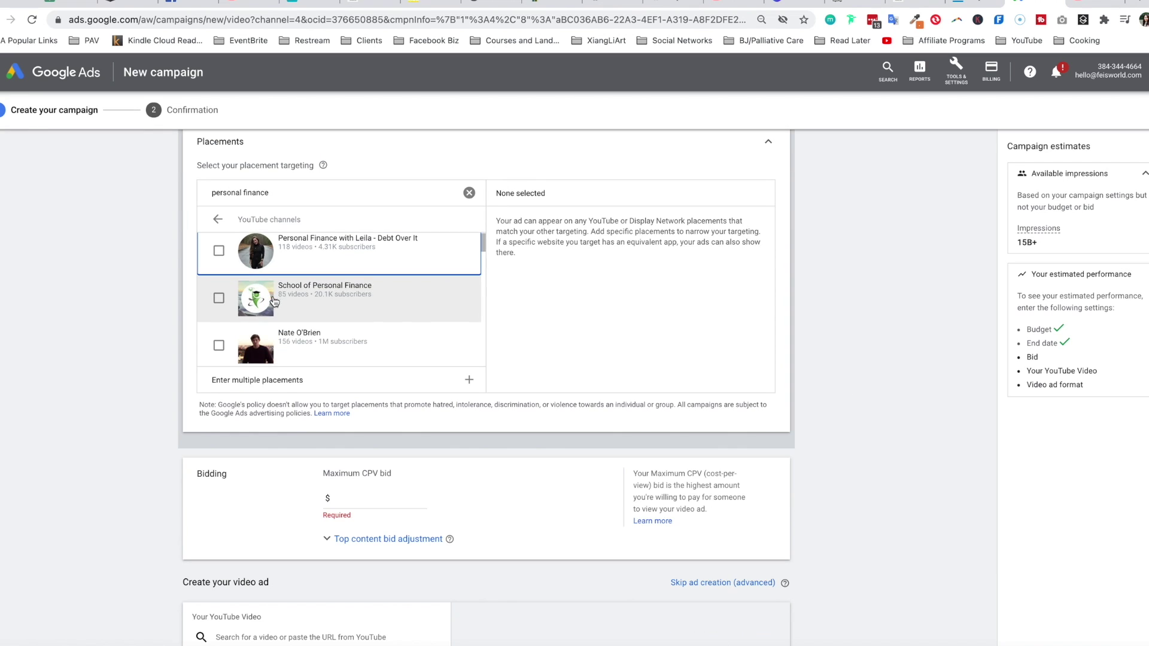
{"action": "left_click", "coordinate": [220, 347]}
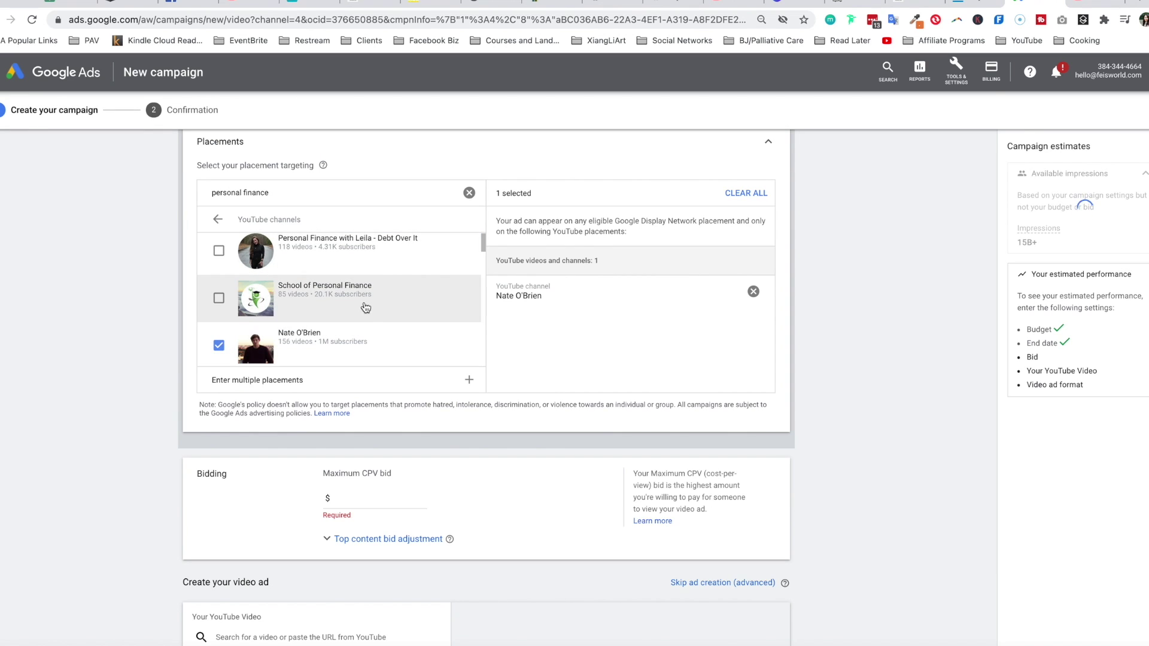
- Add the YouTube channels School of Personal Finance and Marko - WhiteBoard Finance to the ad group's targeted placements
{"action": "left_click", "coordinate": [219, 298]}
{"action": "scroll", "coordinate": [416, 334], "scroll_direction": "down", "scroll_amount": 1}
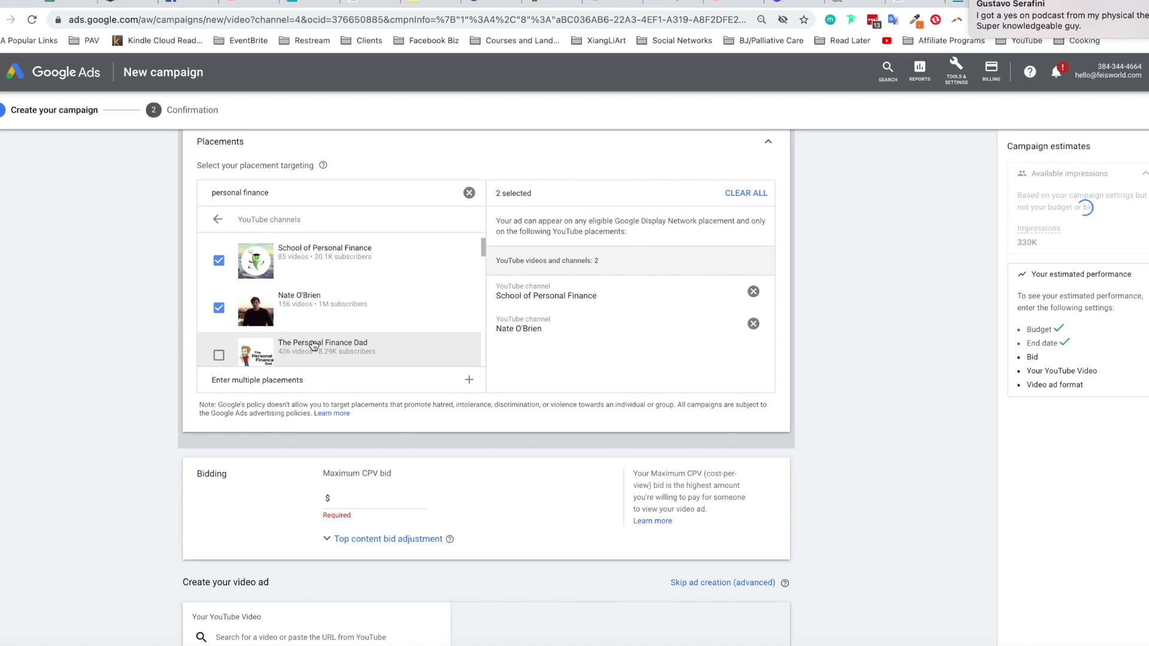
{"action": "scroll", "coordinate": [315, 352], "scroll_direction": "down", "scroll_amount": 1}
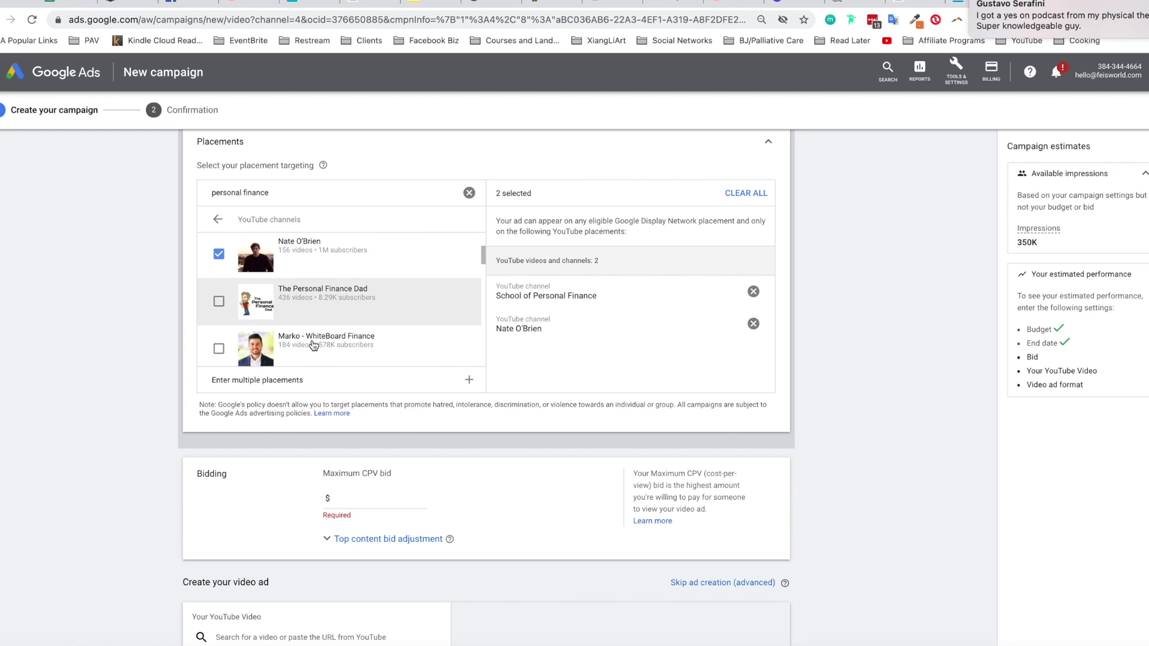
{"action": "scroll", "coordinate": [223, 346], "scroll_direction": "down", "scroll_amount": 1}
{"action": "left_click", "coordinate": [219, 333]}
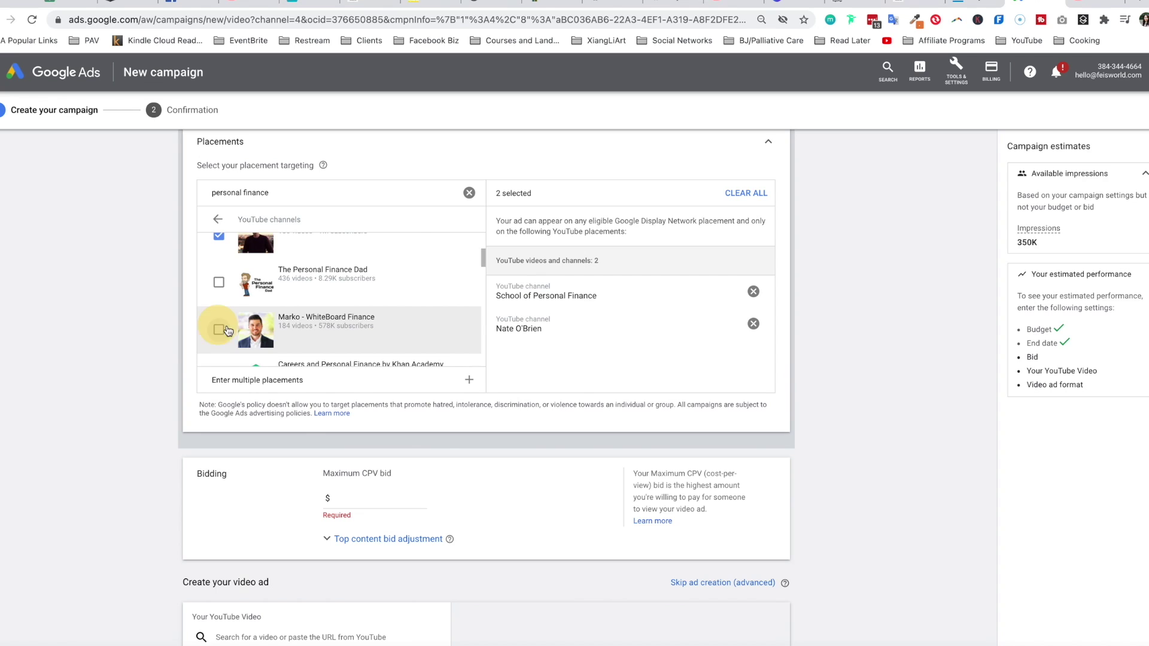
{"action": "scroll", "coordinate": [335, 329], "scroll_direction": "down", "scroll_amount": 1}
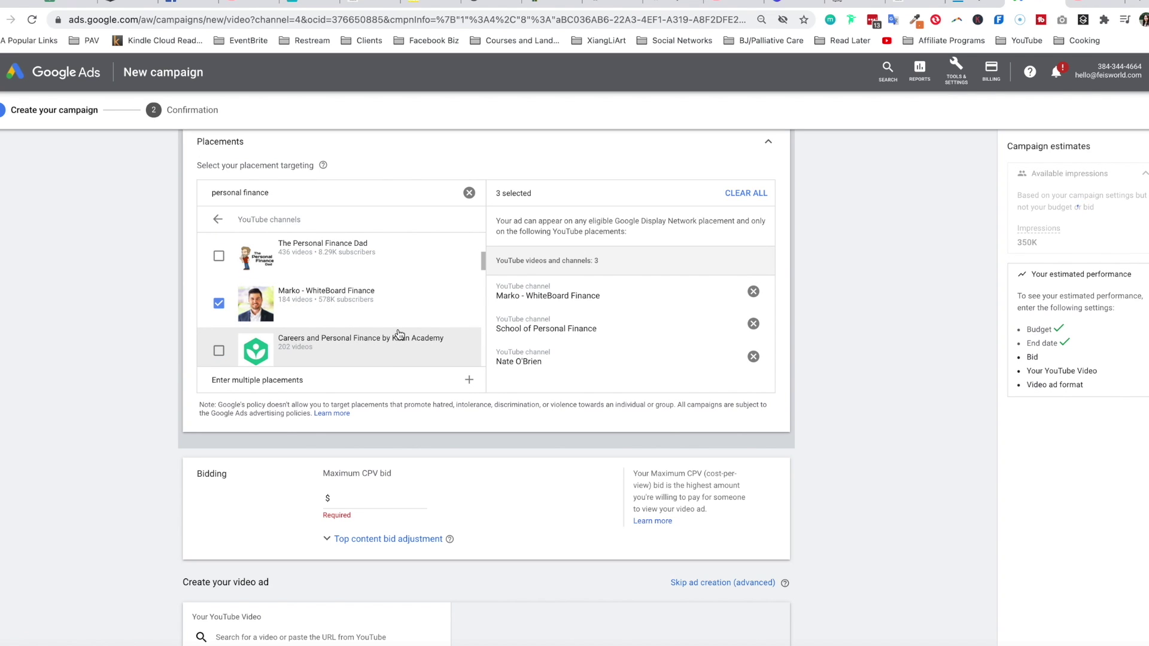
- Add the YouTube channels Andrei Jikh and Ryan Scribner from the "personal finance" results to the targeted placements
{"action": "scroll", "coordinate": [399, 334], "scroll_direction": "down", "scroll_amount": 4}
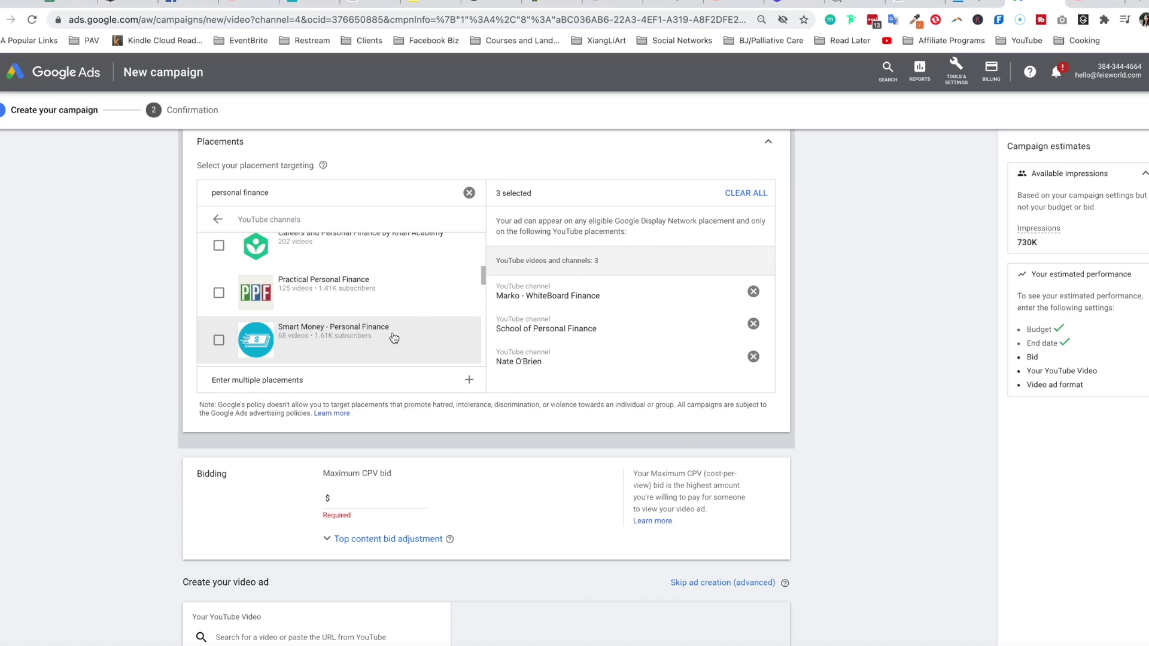
{"action": "scroll", "coordinate": [394, 338], "scroll_direction": "down", "scroll_amount": 3}
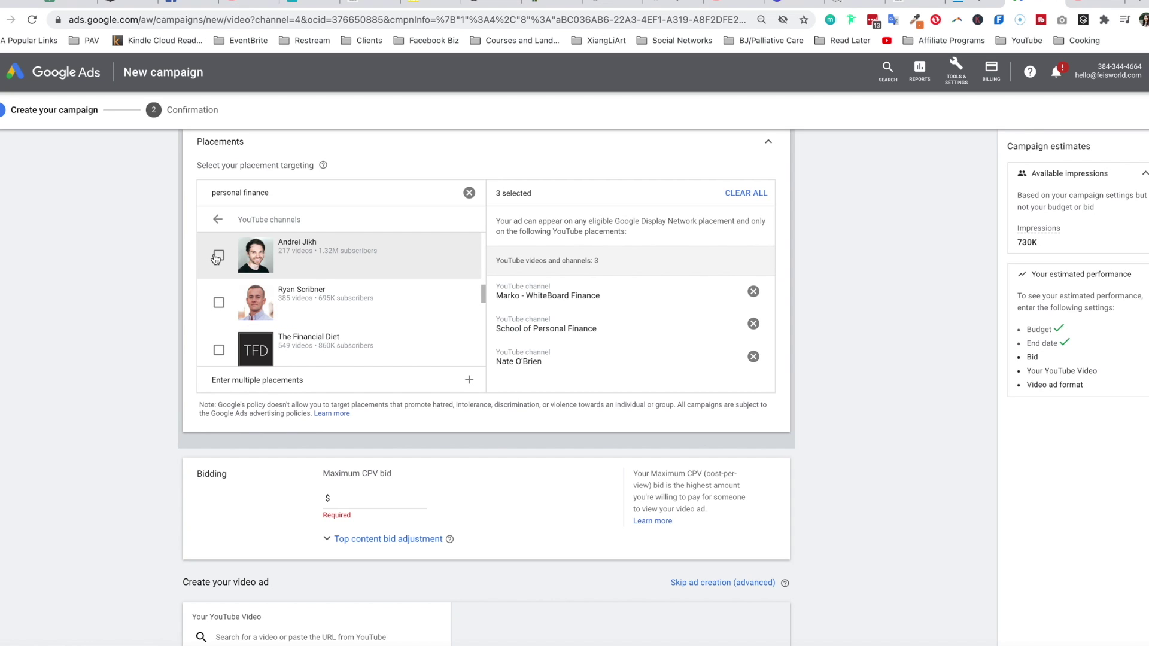
{"action": "left_click", "coordinate": [218, 257]}
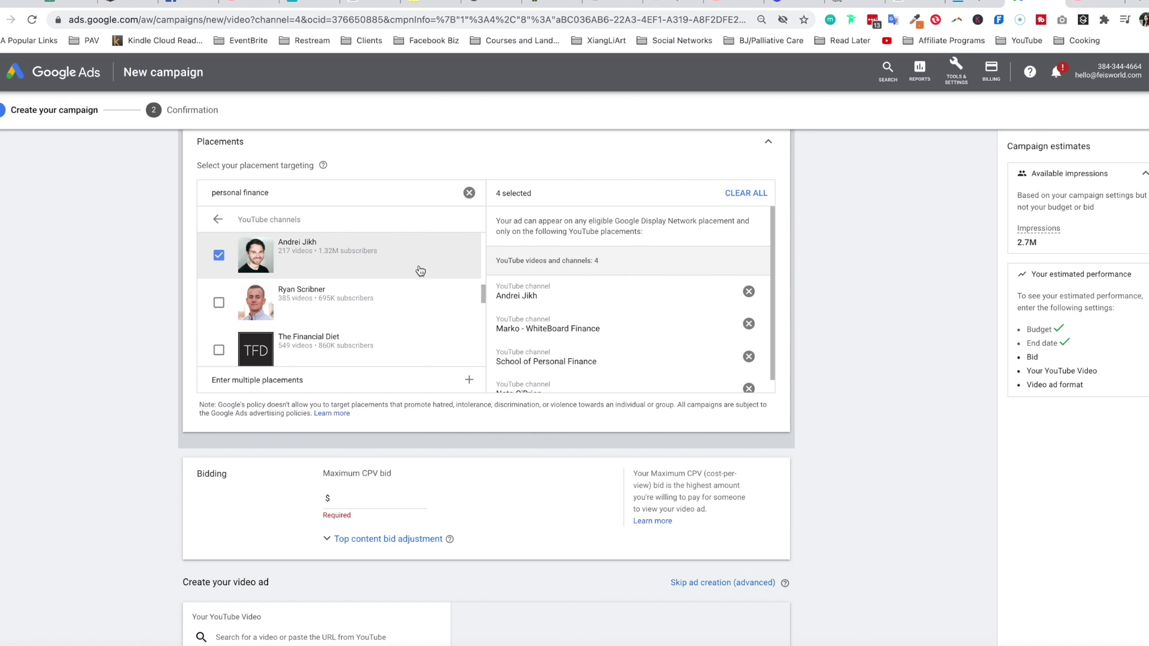
{"action": "scroll", "coordinate": [419, 271], "scroll_direction": "down", "scroll_amount": 1}
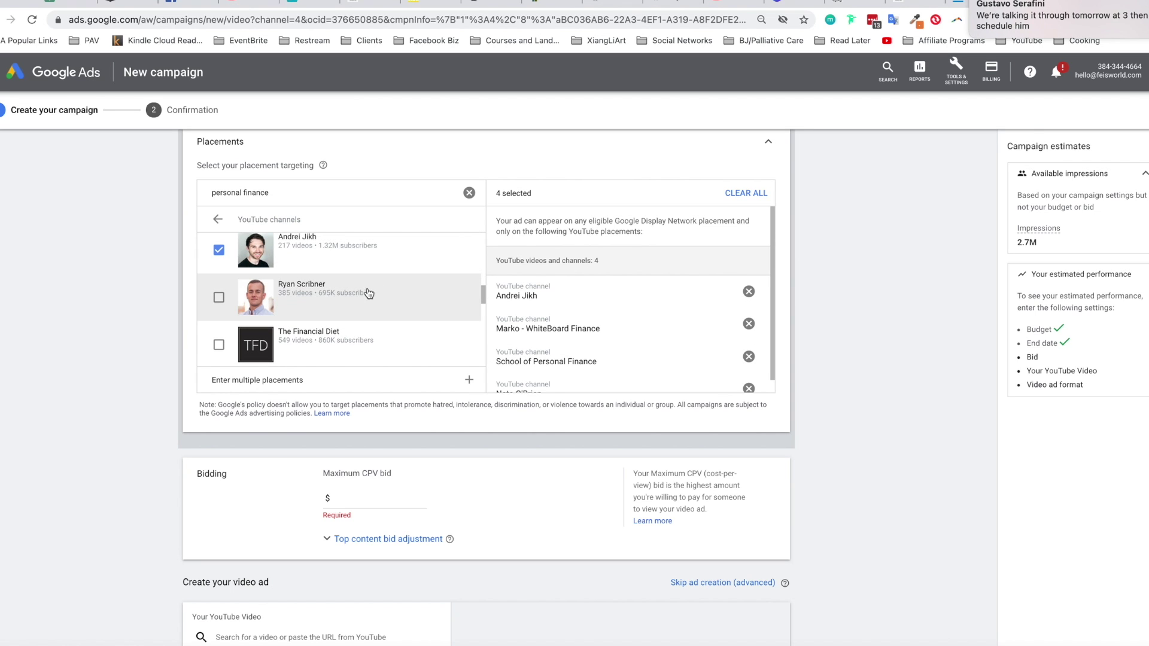
{"action": "scroll", "coordinate": [257, 294], "scroll_direction": "down", "scroll_amount": 2}
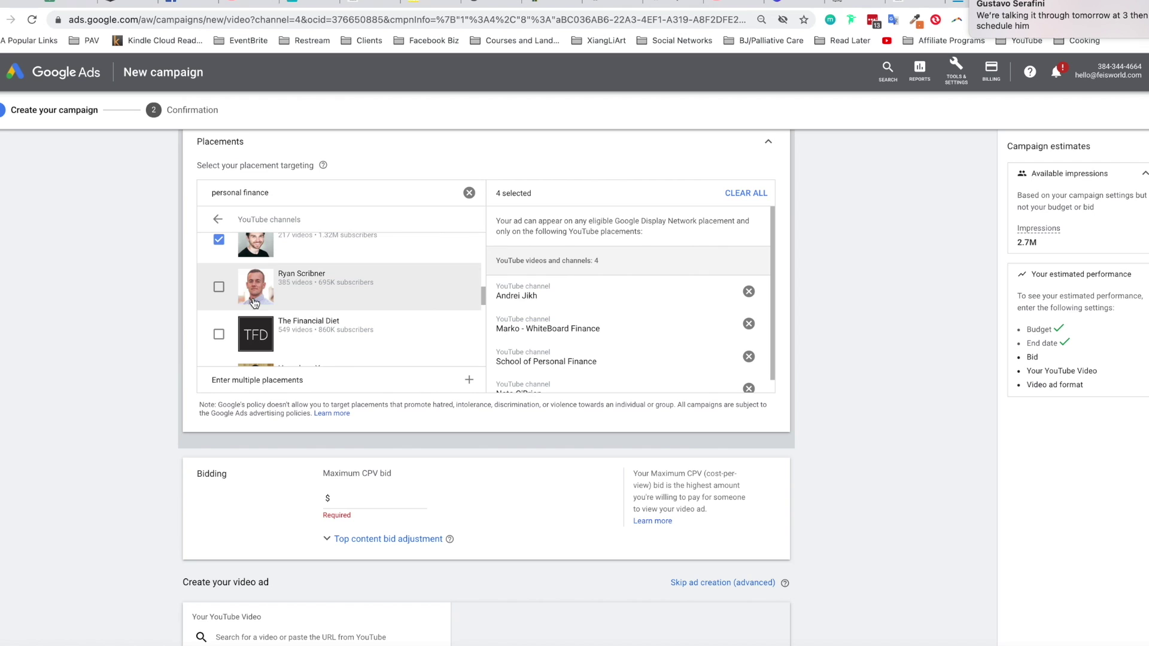
{"action": "left_click", "coordinate": [219, 288]}
- Add the YouTube channels Vincent Chan, Garrett Gunderson and Investing With Rose to the targeted placements
{"action": "scroll", "coordinate": [311, 335], "scroll_direction": "down", "scroll_amount": 5}
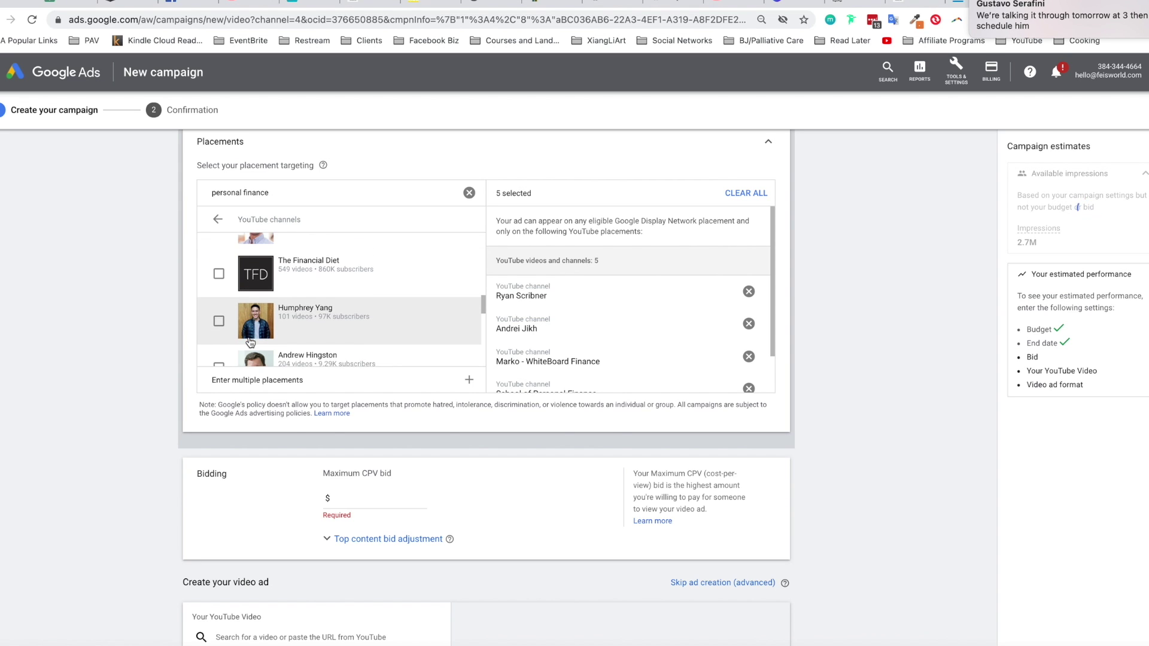
{"action": "scroll", "coordinate": [335, 335], "scroll_direction": "down", "scroll_amount": 3}
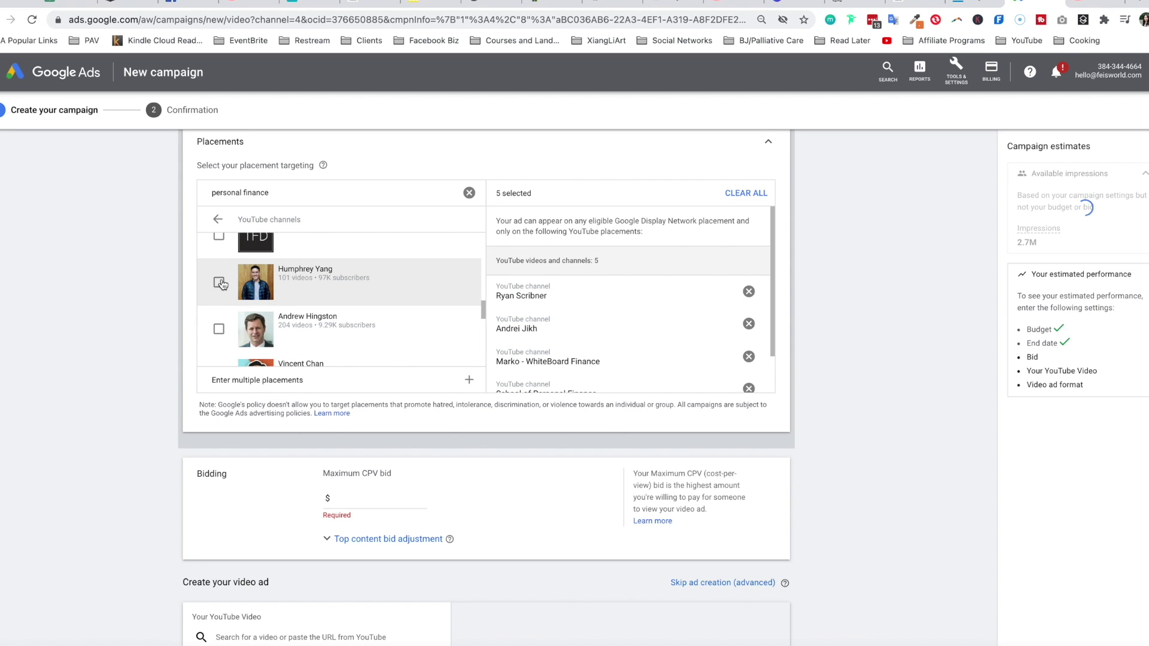
{"action": "scroll", "coordinate": [222, 287], "scroll_direction": "down", "scroll_amount": 3}
{"action": "scroll", "coordinate": [222, 294], "scroll_direction": "down", "scroll_amount": 1}
{"action": "left_click", "coordinate": [219, 307]}
{"action": "left_click", "coordinate": [219, 323]}
{"action": "scroll", "coordinate": [219, 323], "scroll_direction": "down", "scroll_amount": 2}
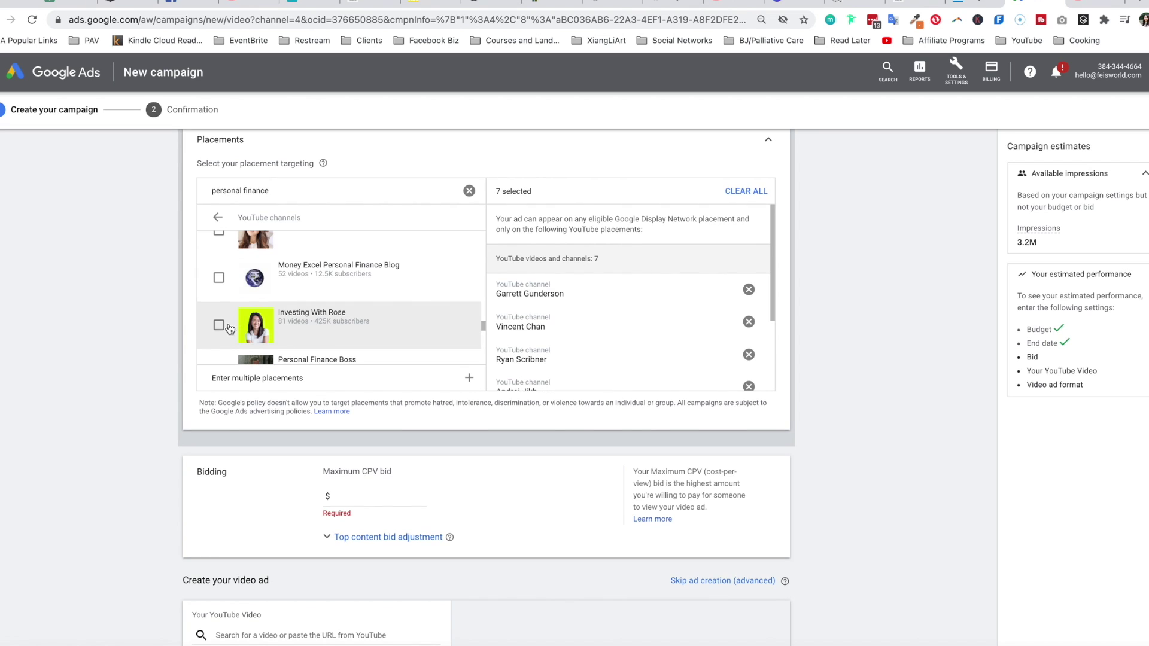
{"action": "left_click", "coordinate": [219, 325]}
{"action": "scroll", "coordinate": [329, 329], "scroll_direction": "down", "scroll_amount": 3}
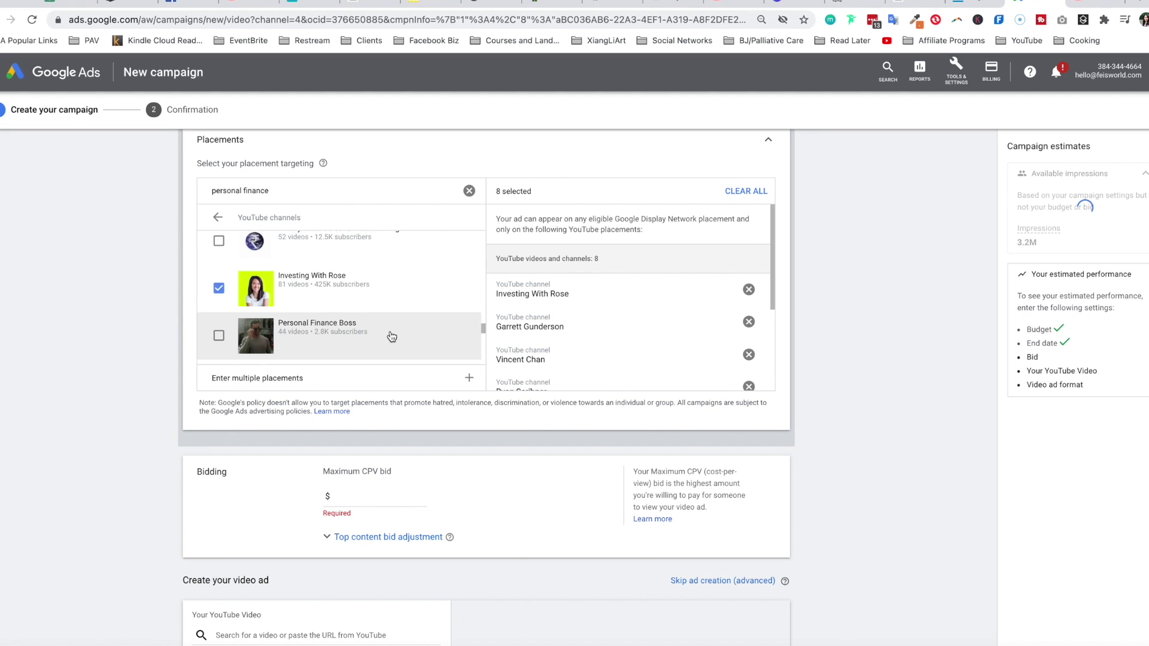
{"action": "scroll", "coordinate": [359, 311], "scroll_direction": "down", "scroll_amount": 1}
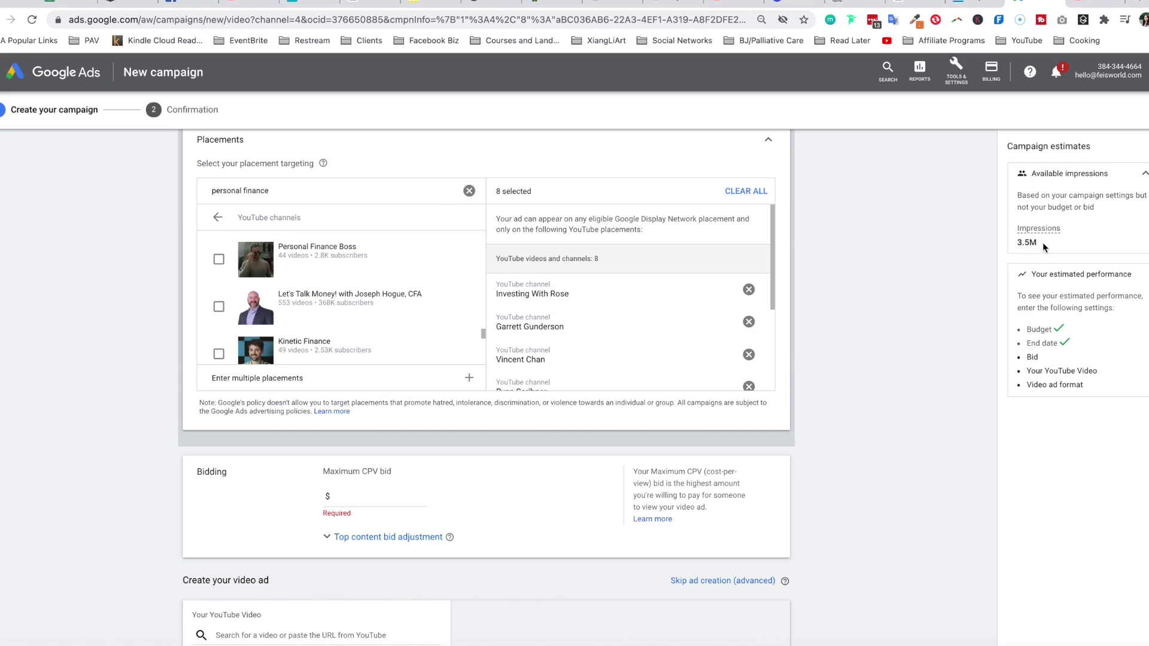
- Set the ad group's maximum CPV bid to $0.20 and its top content bid adjustment to 10%
{"action": "left_click", "coordinate": [922, 363]}
{"action": "type", "text": "0.20"}
{"action": "left_click", "coordinate": [857, 496]}
{"action": "left_click", "coordinate": [333, 539]}
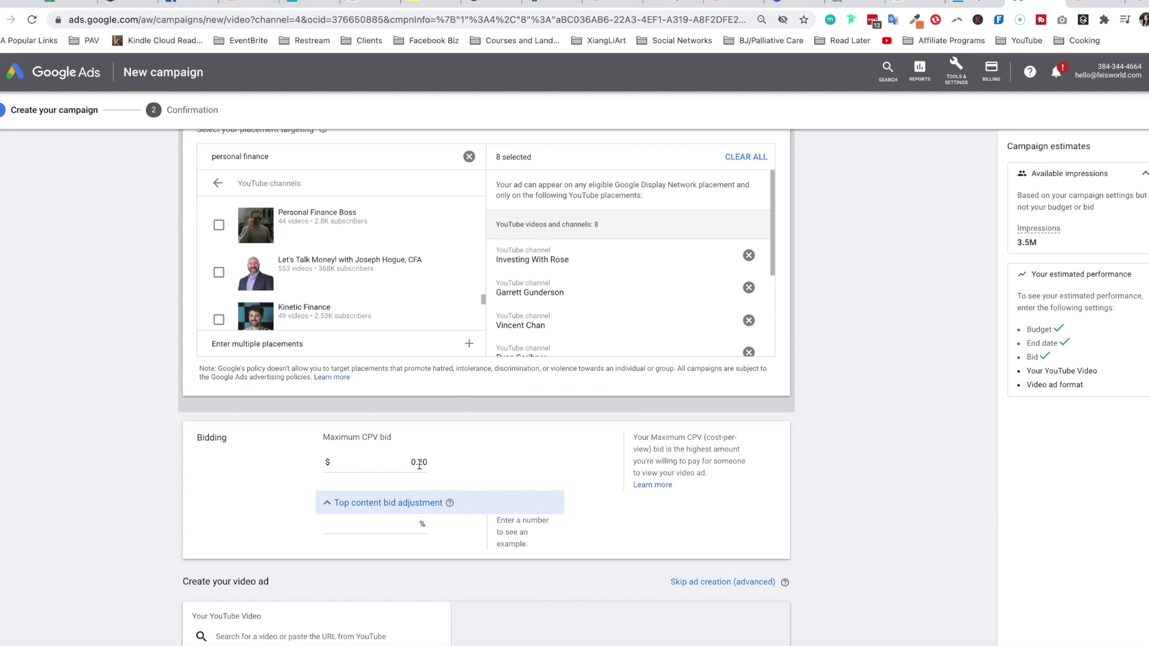
{"action": "left_click", "coordinate": [386, 527]}
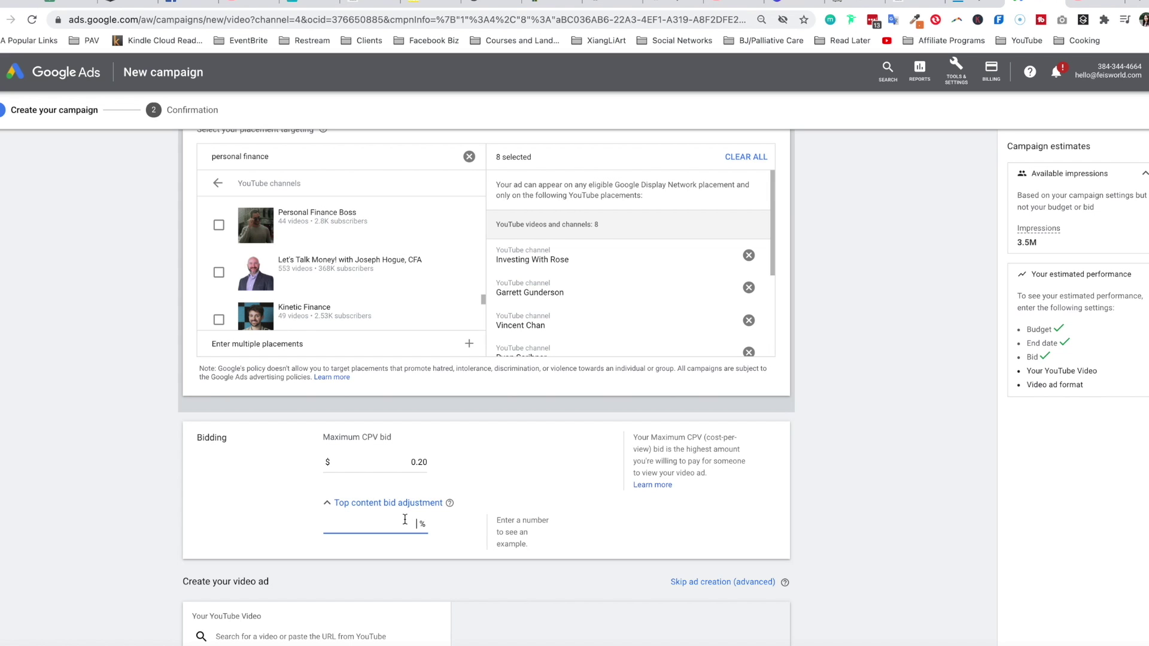
{"action": "type", "text": "10"}
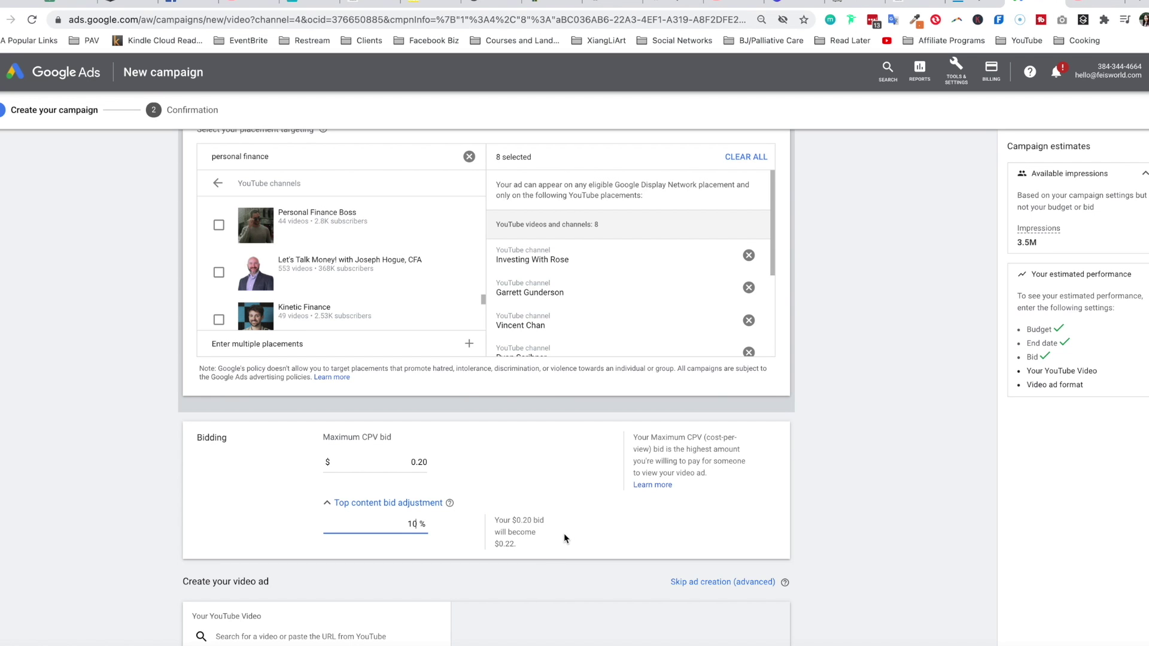
- Go to the video ad's YouTube video field, and switch to the channel content page in YouTube Studio
{"action": "scroll", "coordinate": [566, 556], "scroll_direction": "down", "scroll_amount": 1}
{"action": "scroll", "coordinate": [599, 578], "scroll_direction": "down", "scroll_amount": 2}
{"action": "left_click", "coordinate": [342, 527]}
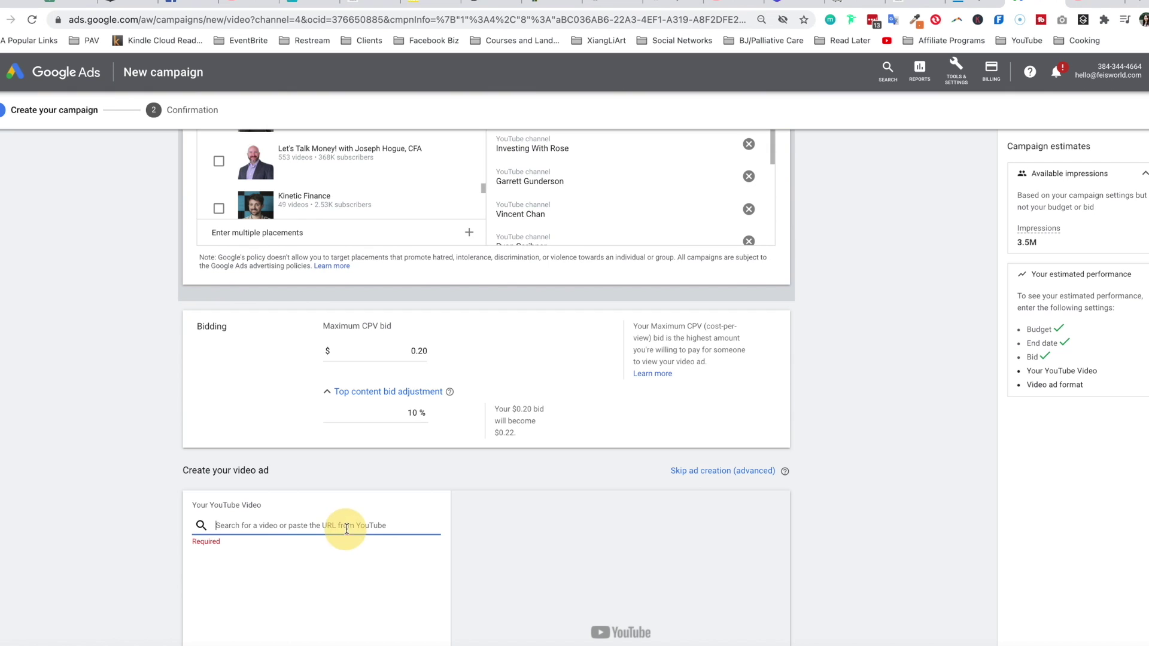
{"action": "scroll", "coordinate": [521, 341], "scroll_direction": "down", "scroll_amount": 1}
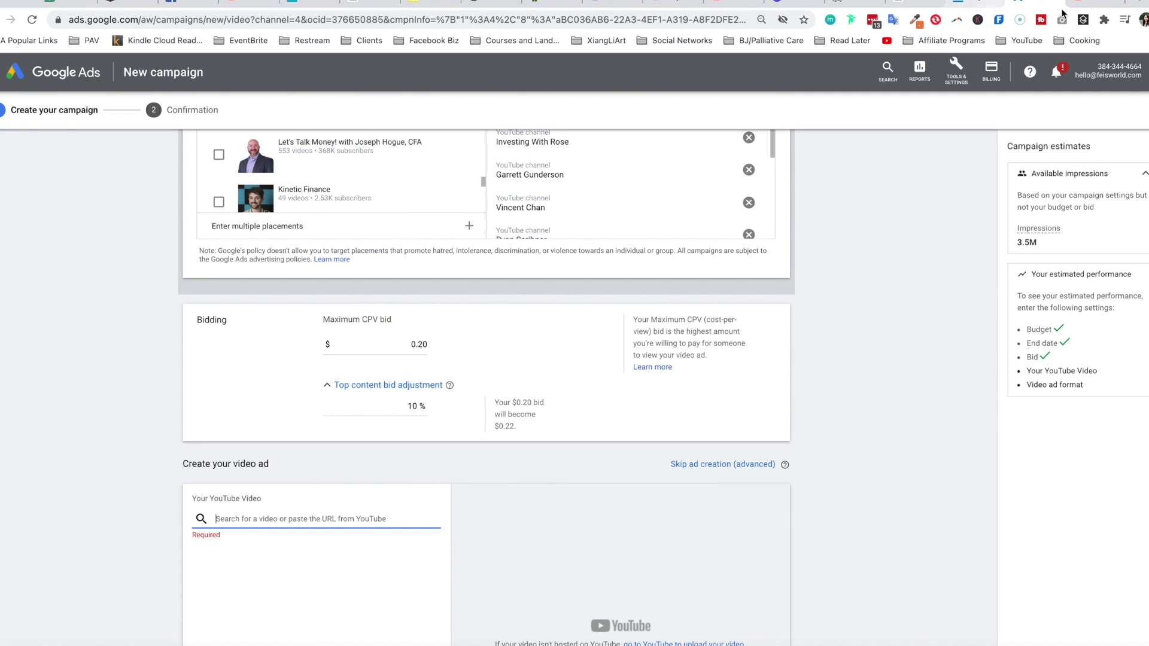
{"action": "left_click", "coordinate": [1095, 3]}
{"action": "scroll", "coordinate": [718, 299], "scroll_direction": "up", "scroll_amount": 5}
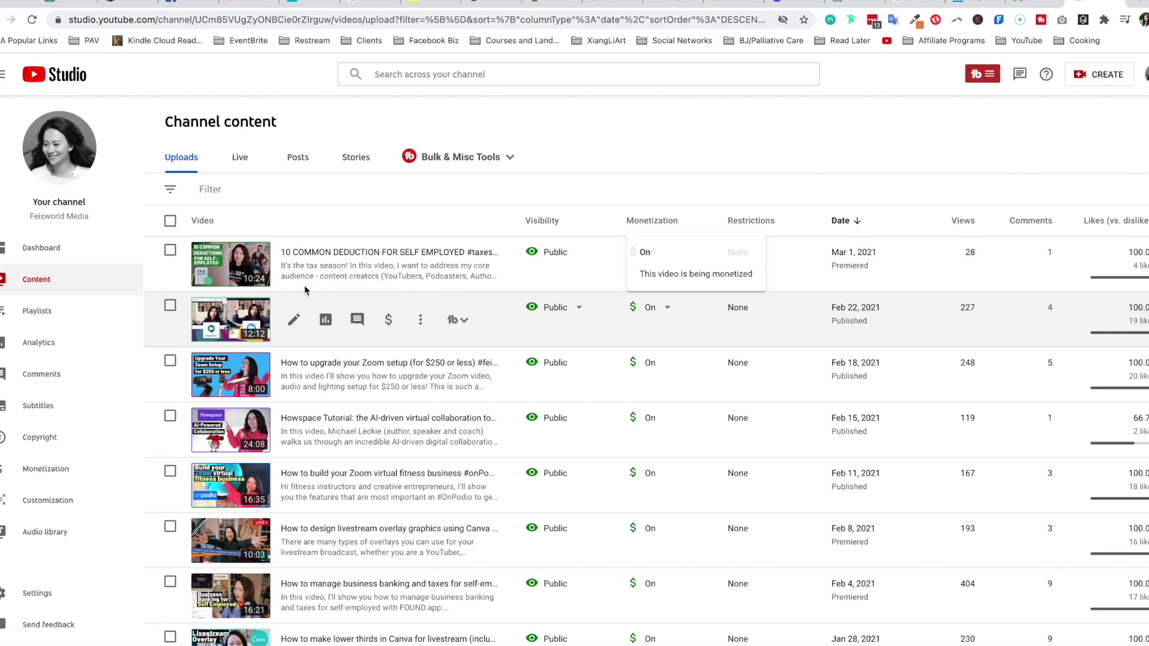
- Upload the video file "YT ad version - 4K.mov" from the deliverable folder to the YouTube channel
{"action": "left_click", "coordinate": [989, 80]}
{"action": "left_click", "coordinate": [984, 78]}
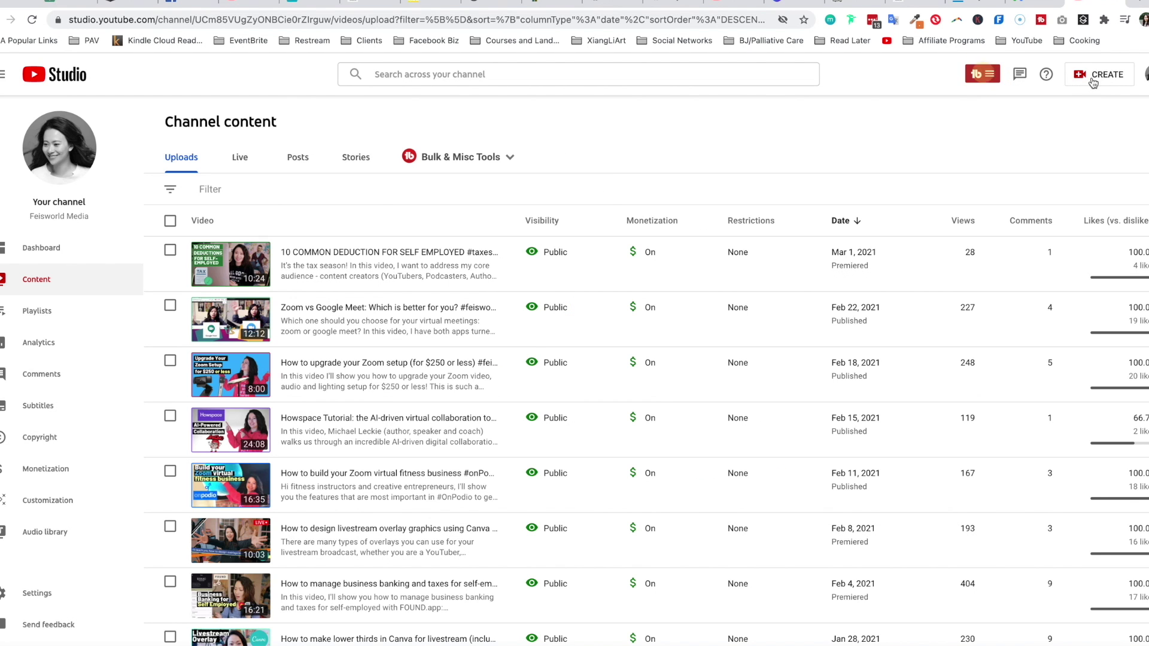
{"action": "left_click", "coordinate": [1099, 74]}
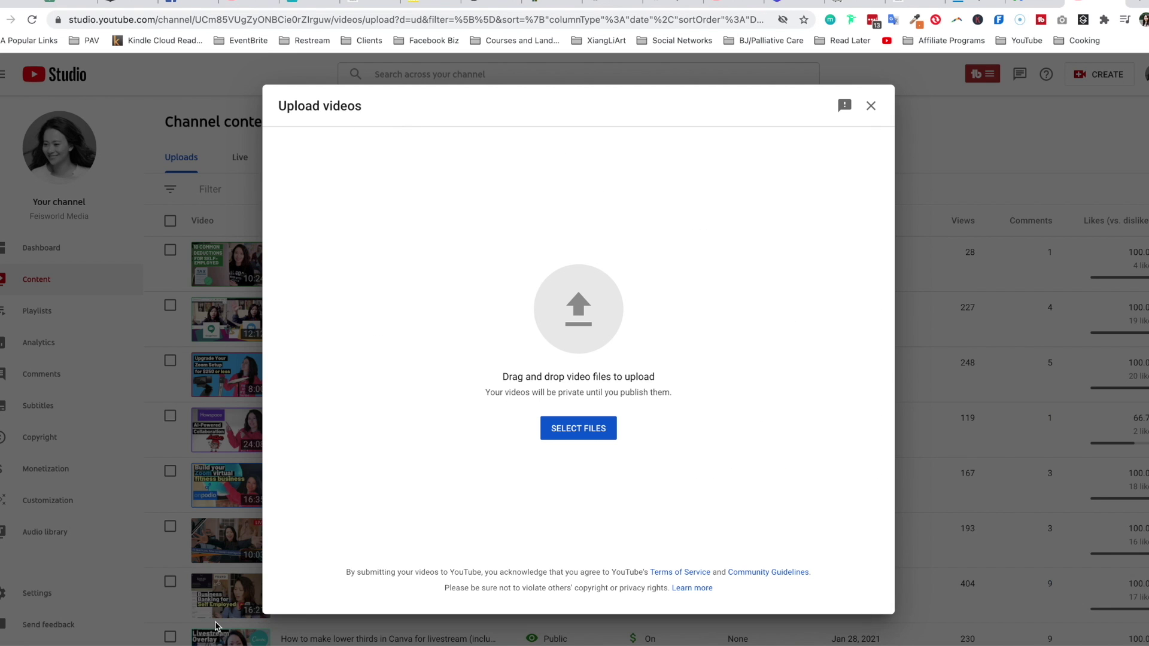
{"action": "key", "text": "super+Tab"}
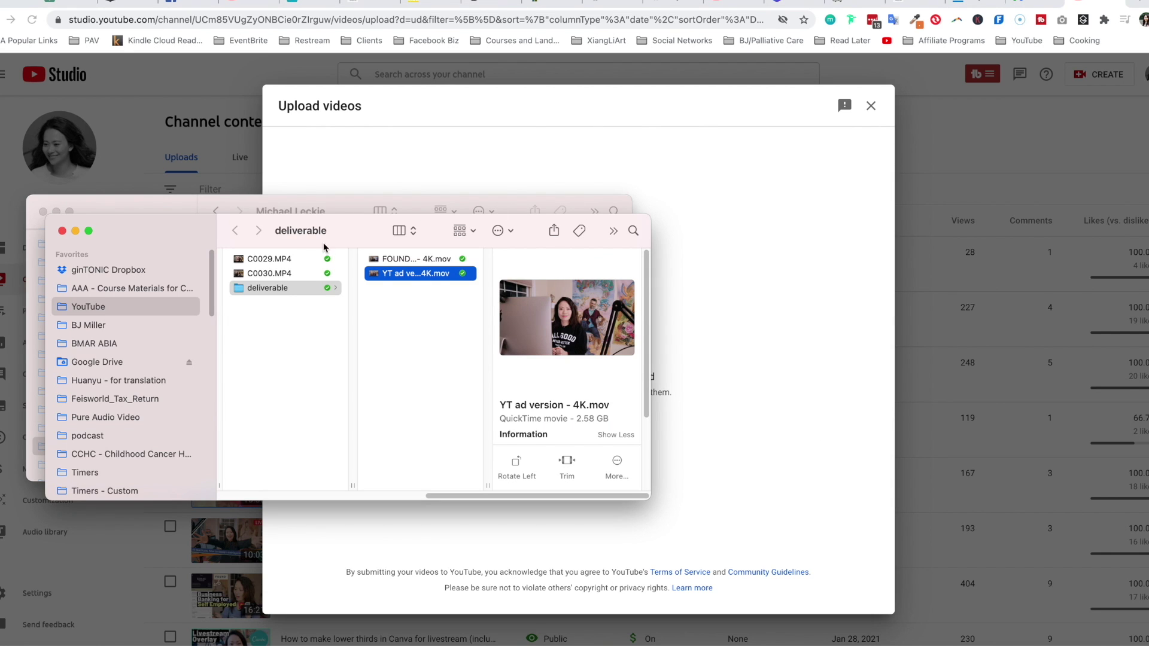
{"action": "left_click_drag", "start_coordinate": [386, 279], "coordinate": [706, 335]}
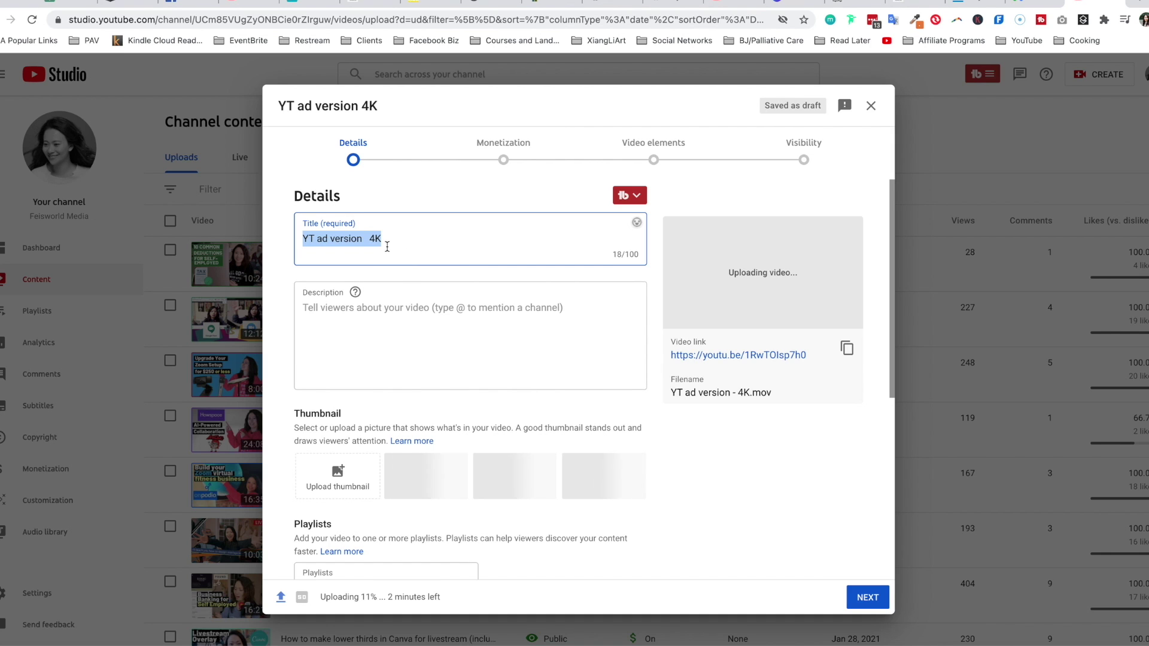
- Title the uploaded video "10 Common Deductions for Self Employed" and look through its remaining details
{"action": "type", "text": "10 Comm"}
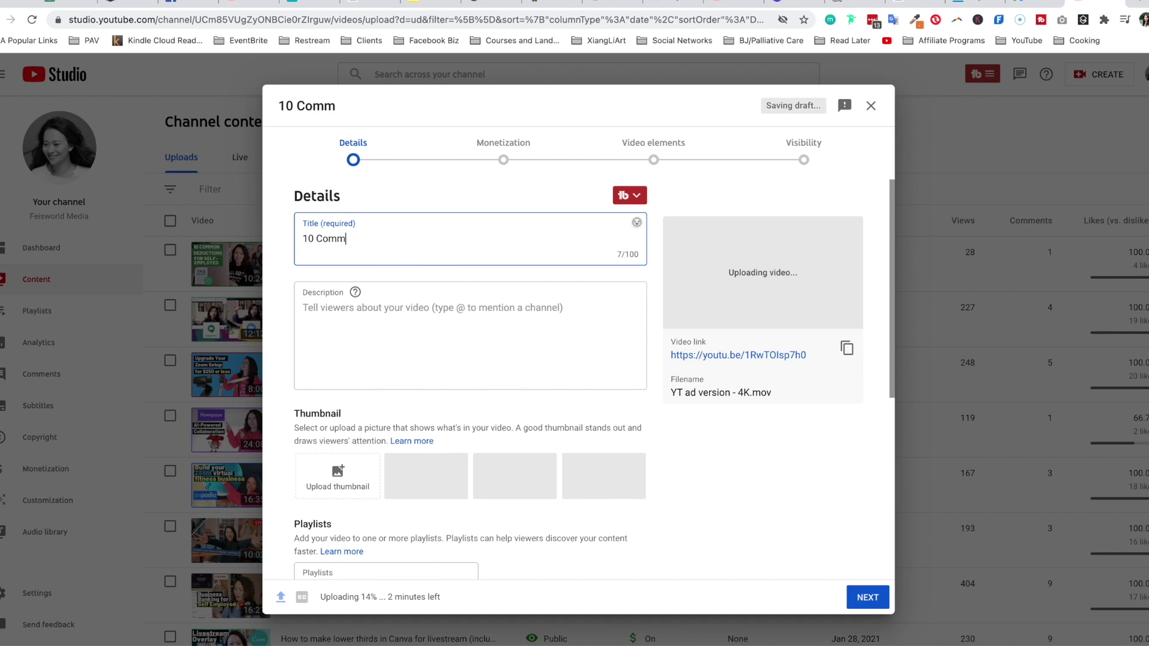
{"action": "type", "text": "on Deductions for Self Emp"}
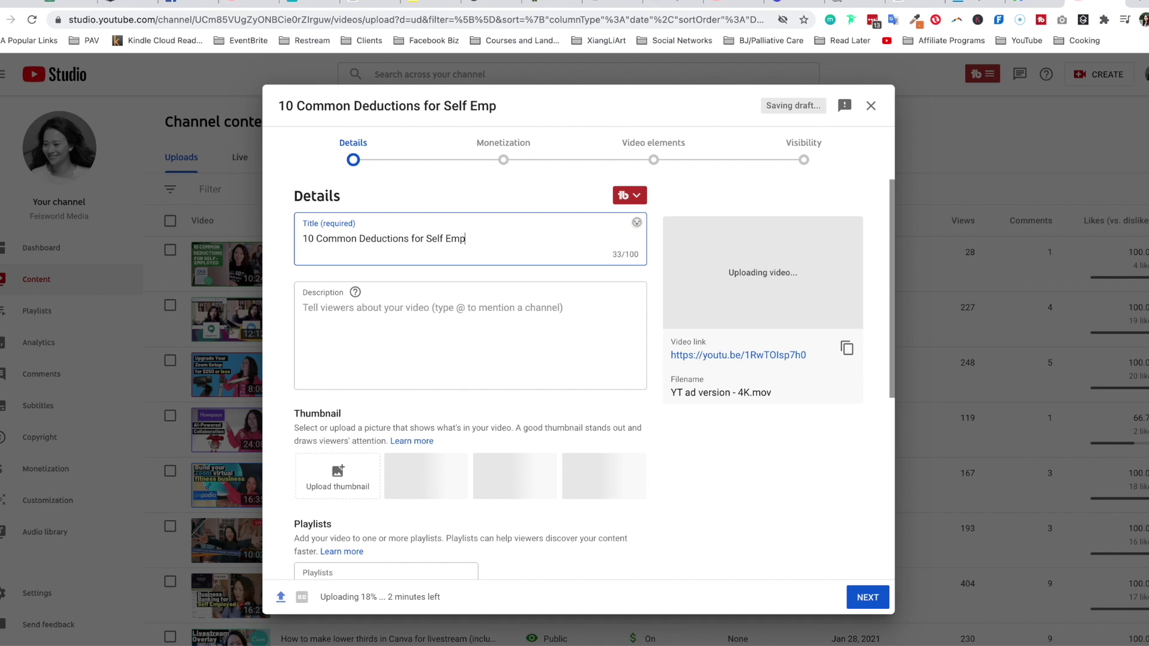
{"action": "type", "text": "loyed"}
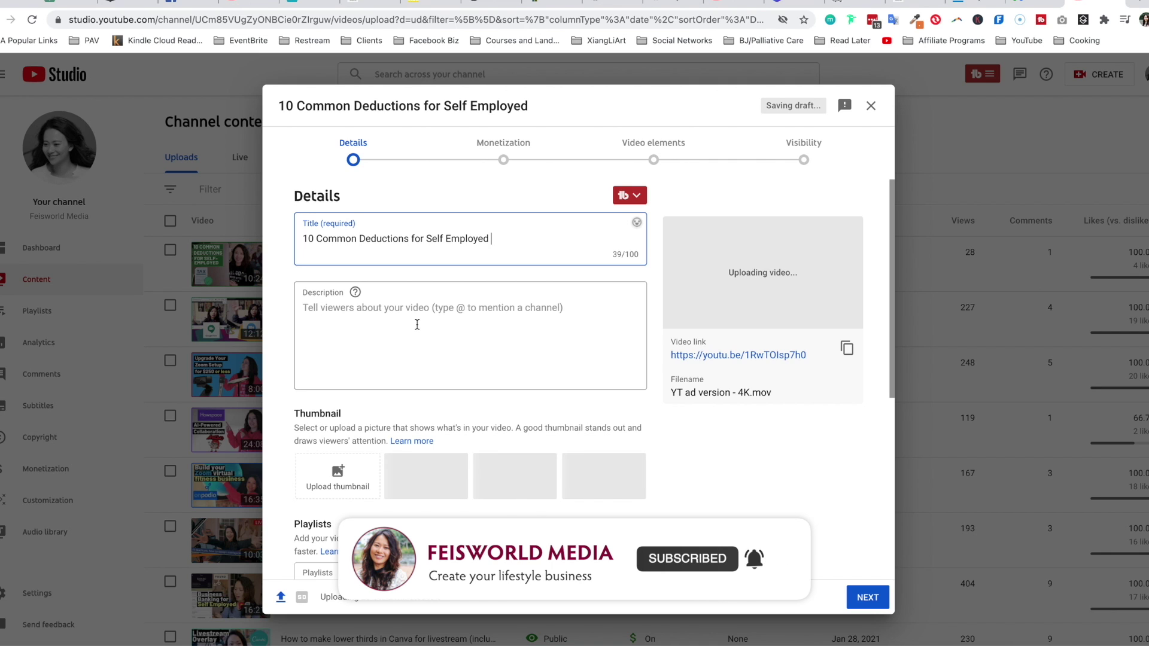
{"action": "left_click", "coordinate": [417, 325]}
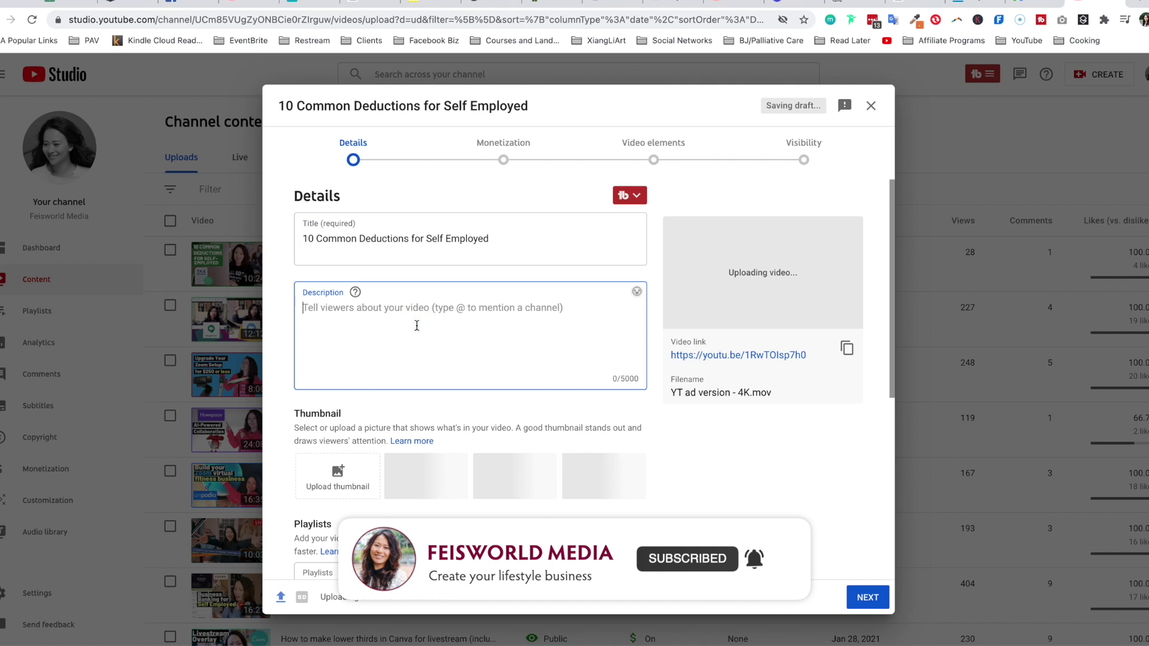
{"action": "scroll", "coordinate": [637, 425], "scroll_direction": "down", "scroll_amount": 1}
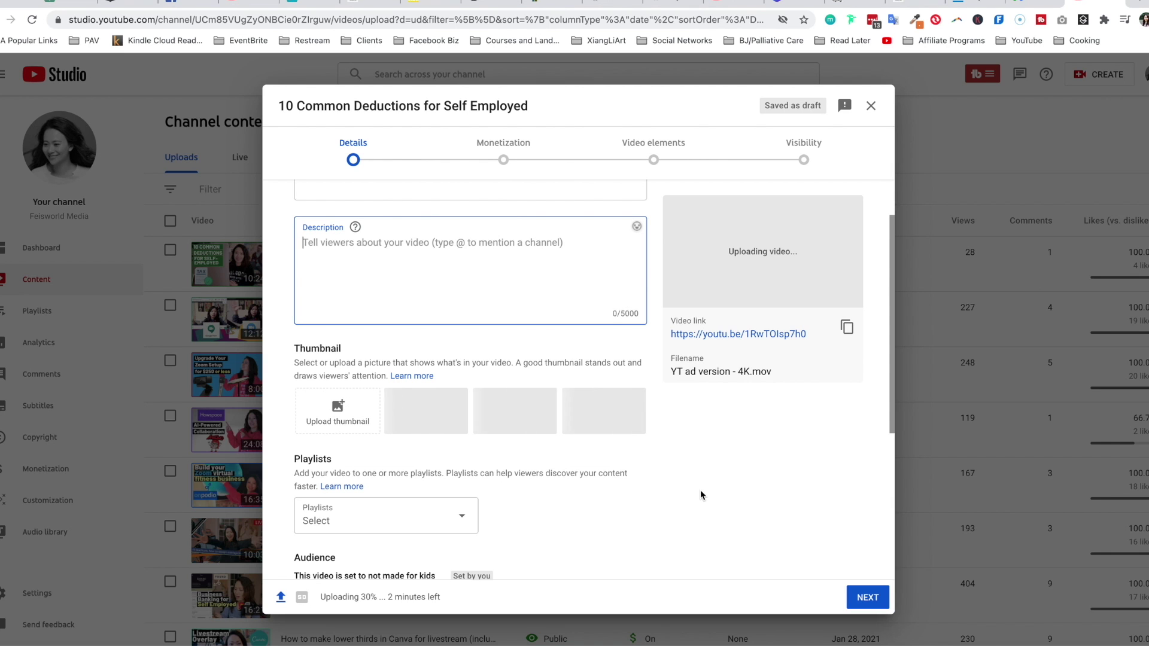
{"action": "scroll", "coordinate": [698, 486], "scroll_direction": "up", "scroll_amount": 1}
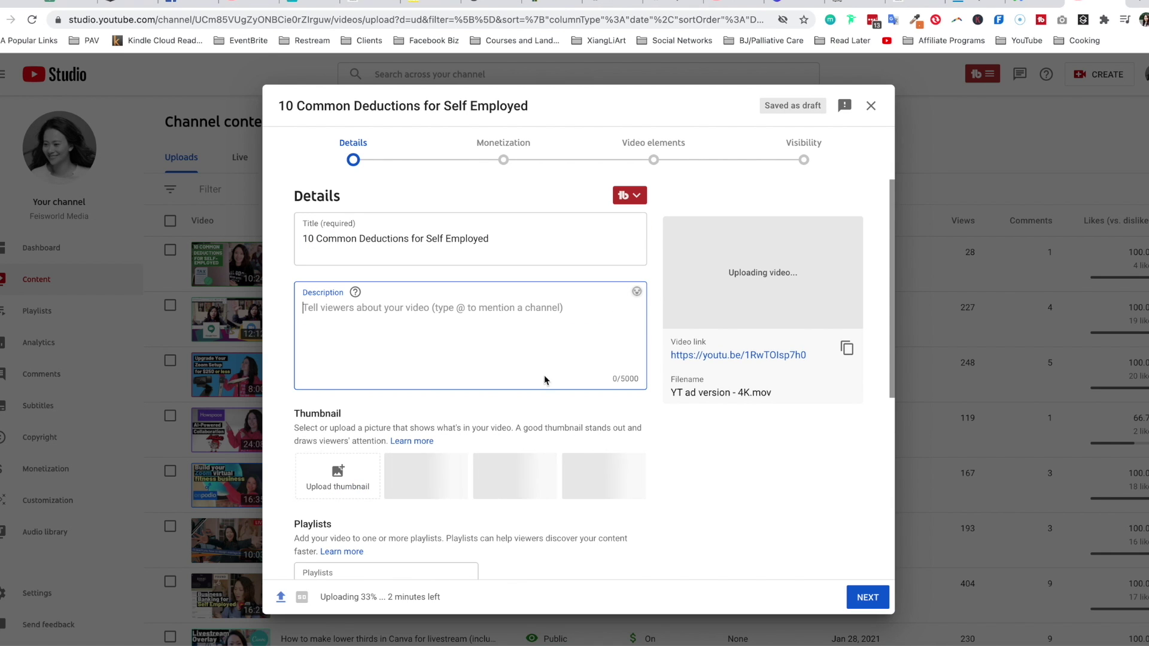
{"action": "scroll", "coordinate": [464, 388], "scroll_direction": "down", "scroll_amount": 2}
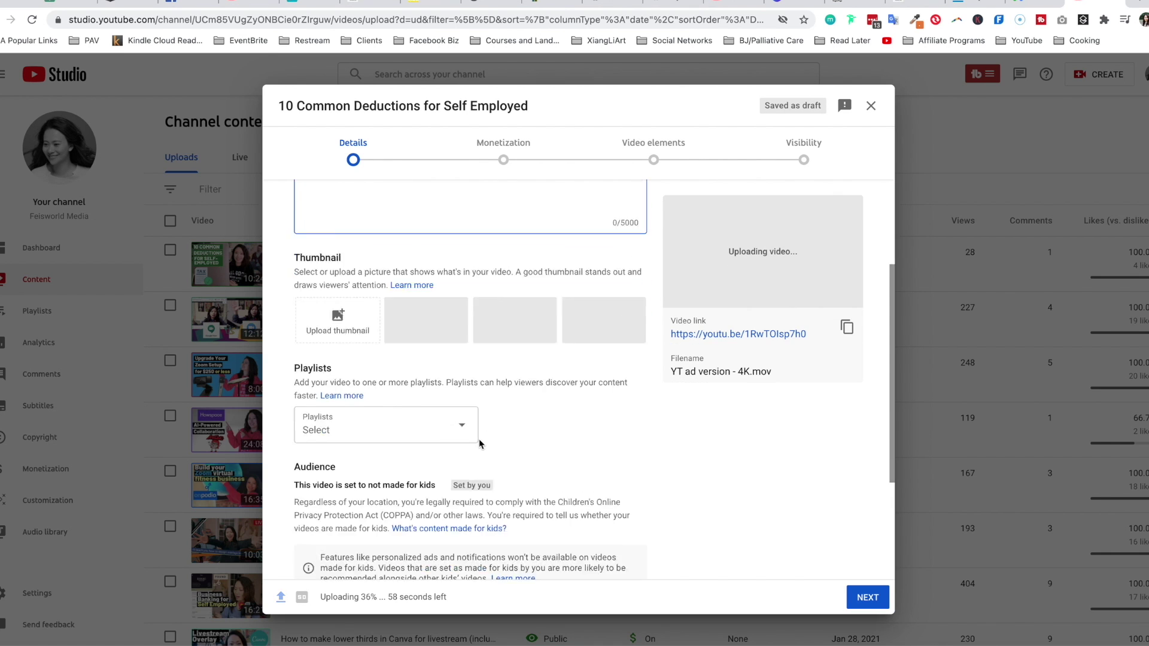
{"action": "scroll", "coordinate": [359, 347], "scroll_direction": "down", "scroll_amount": 3}
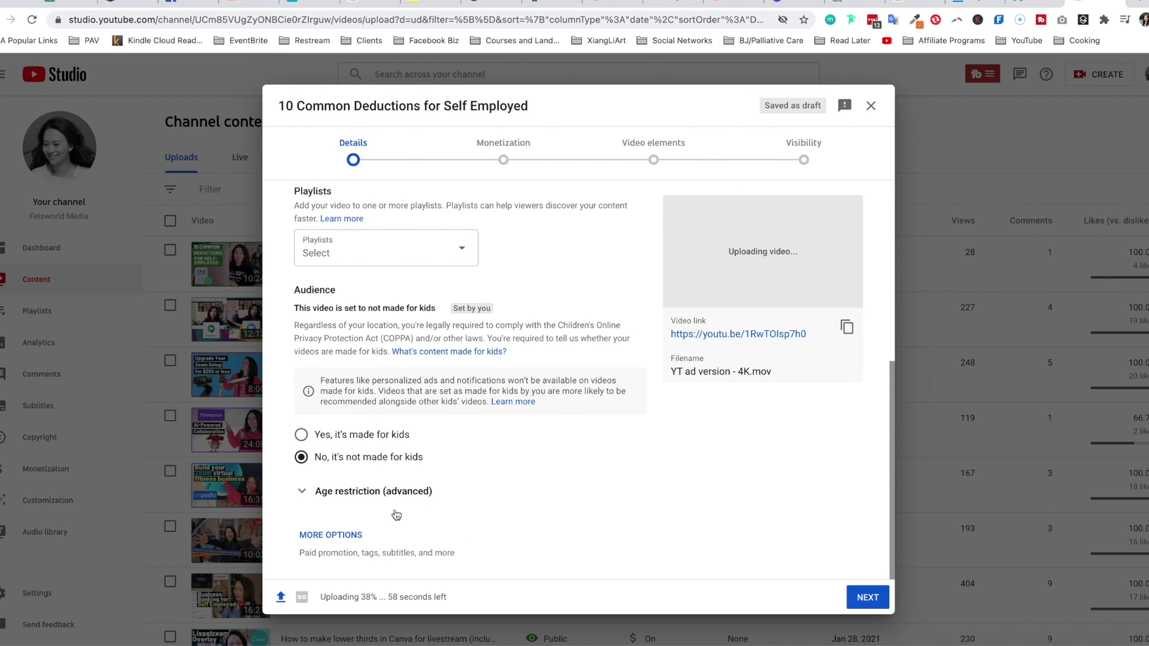
- Turn monetization off for the uploaded video
{"action": "left_click", "coordinate": [867, 599]}
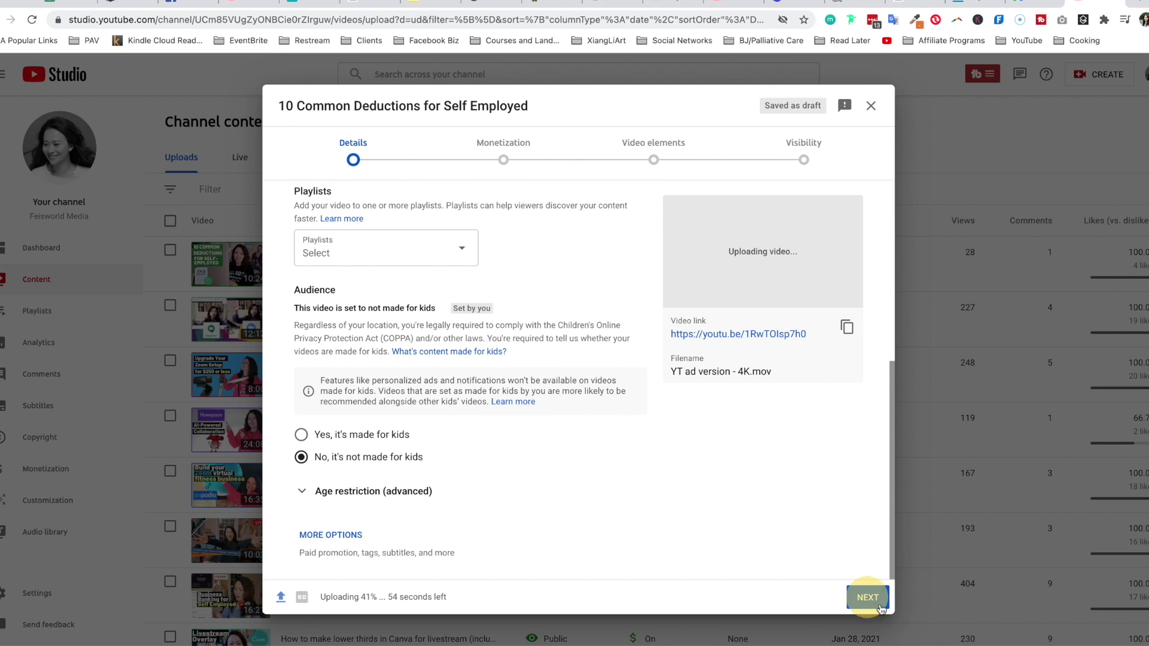
{"action": "left_click", "coordinate": [512, 266]}
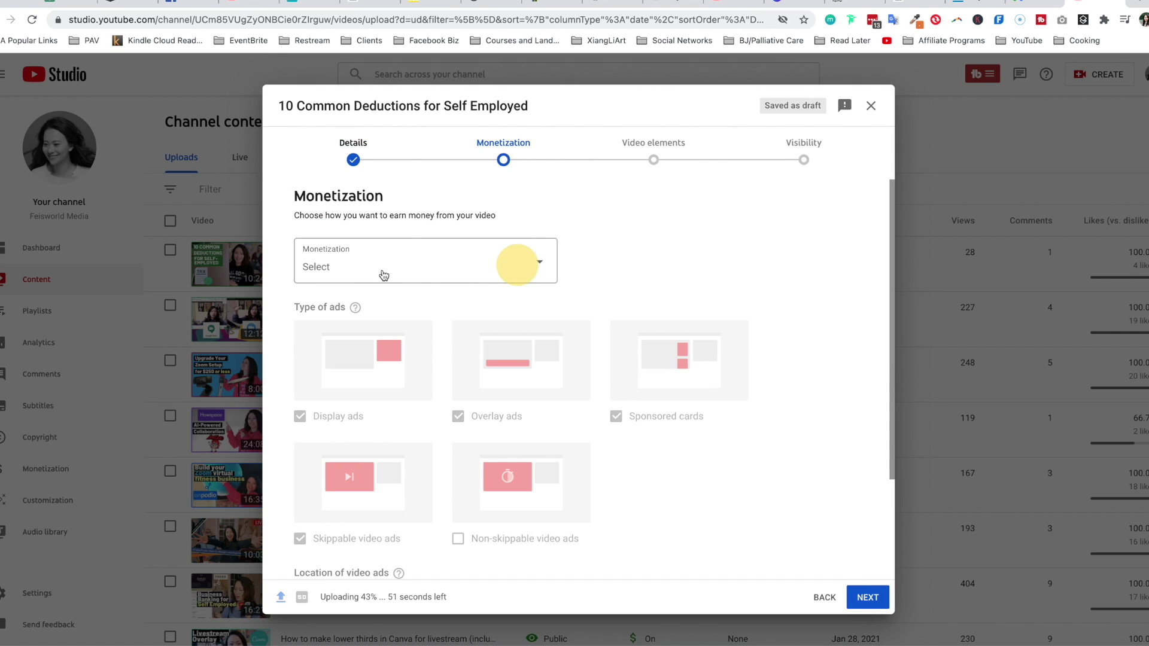
{"action": "left_click", "coordinate": [316, 287]}
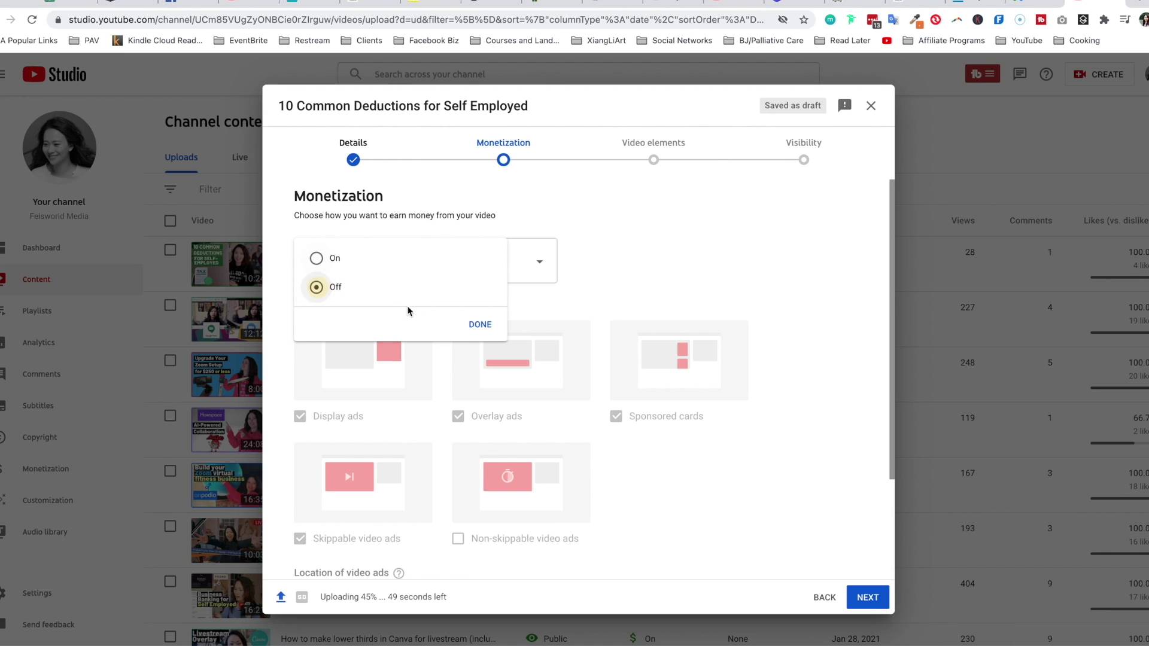
{"action": "left_click", "coordinate": [480, 325]}
{"action": "scroll", "coordinate": [665, 490], "scroll_direction": "down", "scroll_amount": 5}
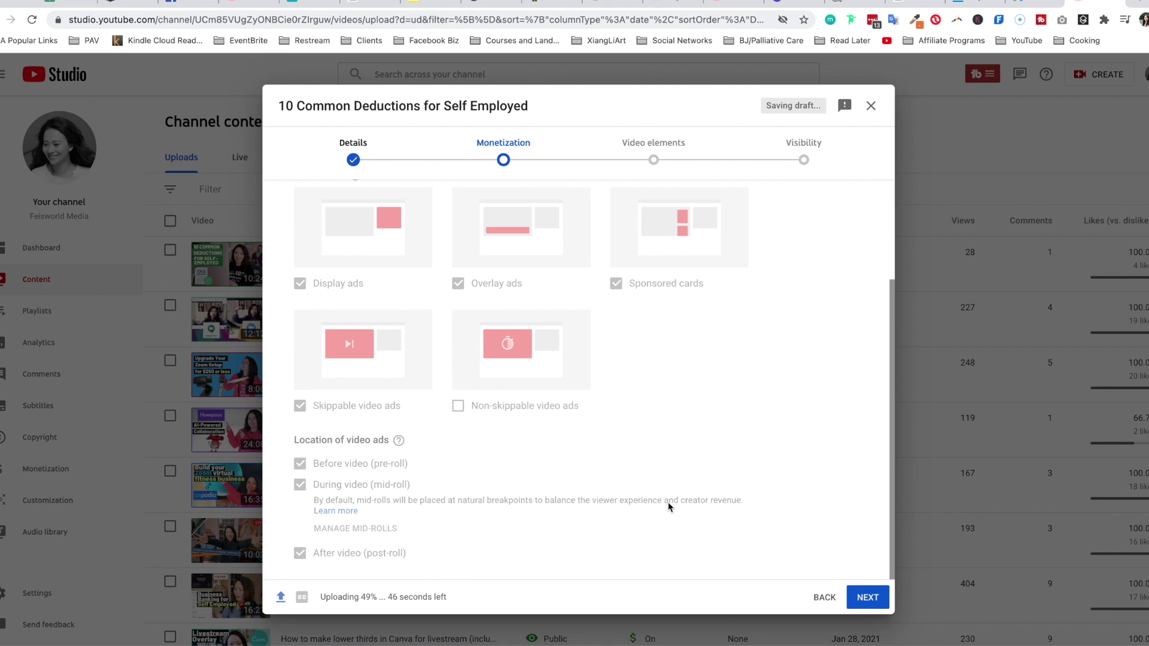
- Skip the video elements, save the uploaded video with Unlisted visibility, and close the upload notice
{"action": "left_click", "coordinate": [863, 608]}
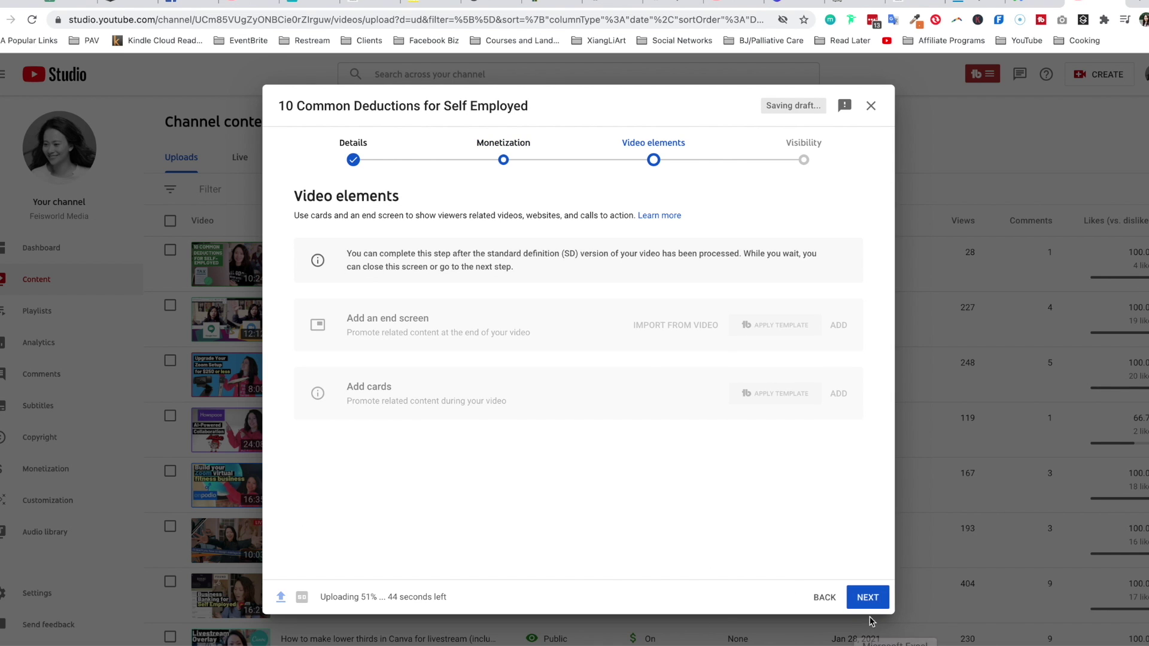
{"action": "left_click", "coordinate": [867, 601]}
{"action": "scroll", "coordinate": [427, 406], "scroll_direction": "down", "scroll_amount": 2}
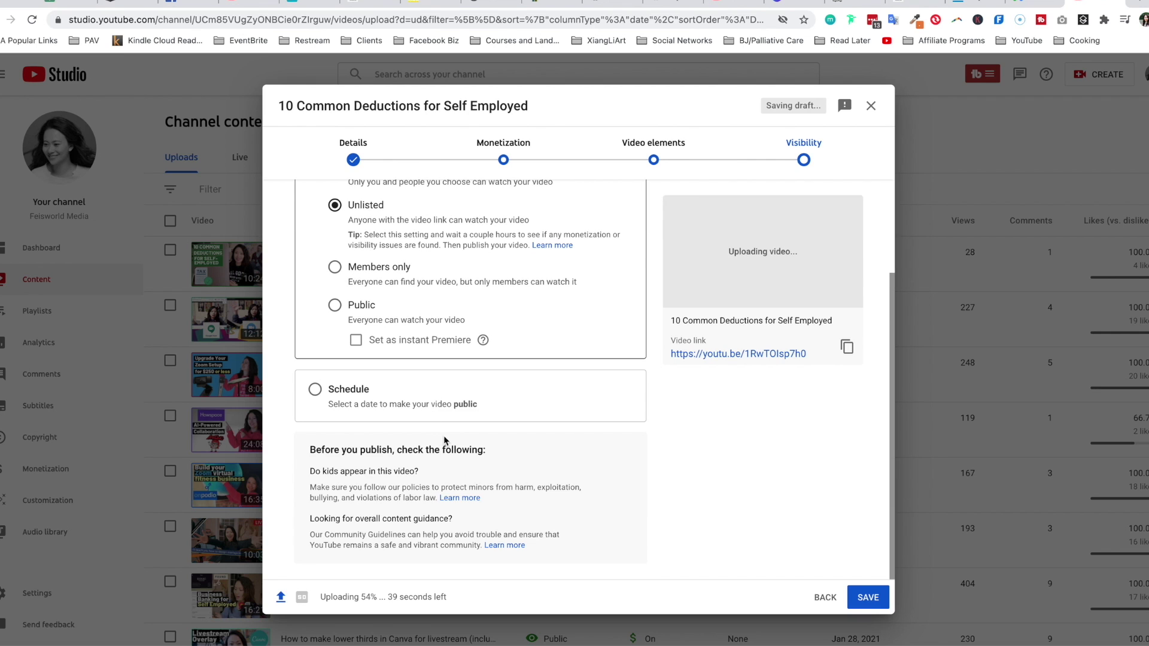
{"action": "left_click", "coordinate": [867, 597]}
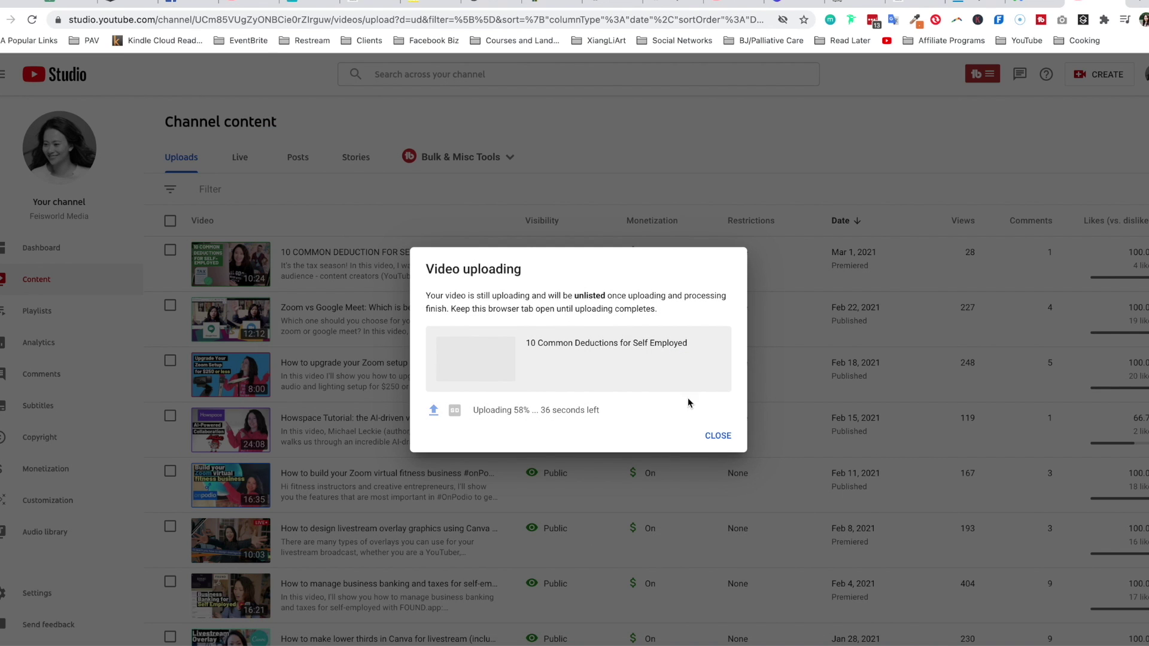
{"action": "left_click", "coordinate": [722, 437]}
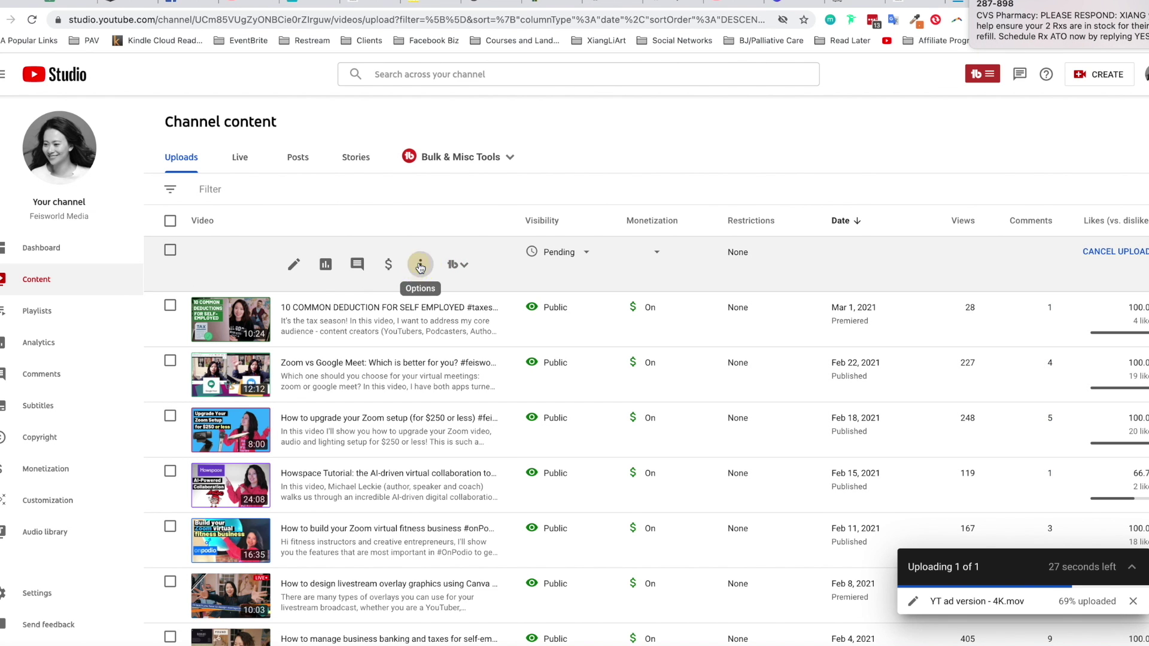
- Use the uploaded video's shareable link as the YouTube video in the Google Ads campaign and choose the skippable in-stream ad format
{"action": "left_click", "coordinate": [421, 264]}
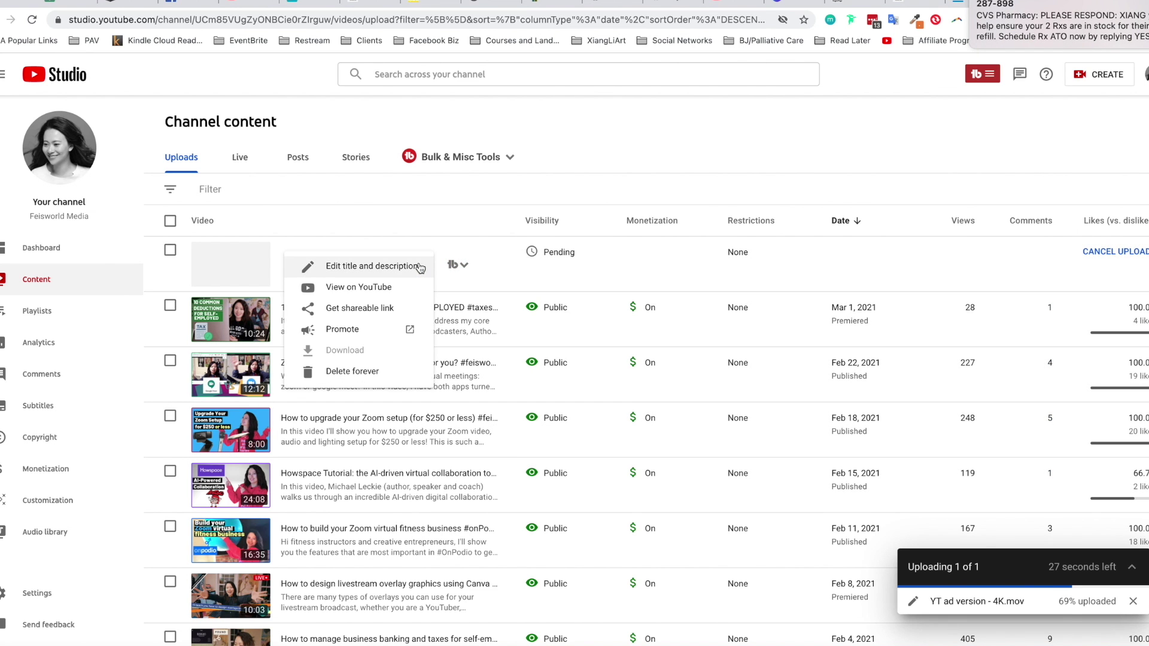
{"action": "left_click", "coordinate": [401, 312]}
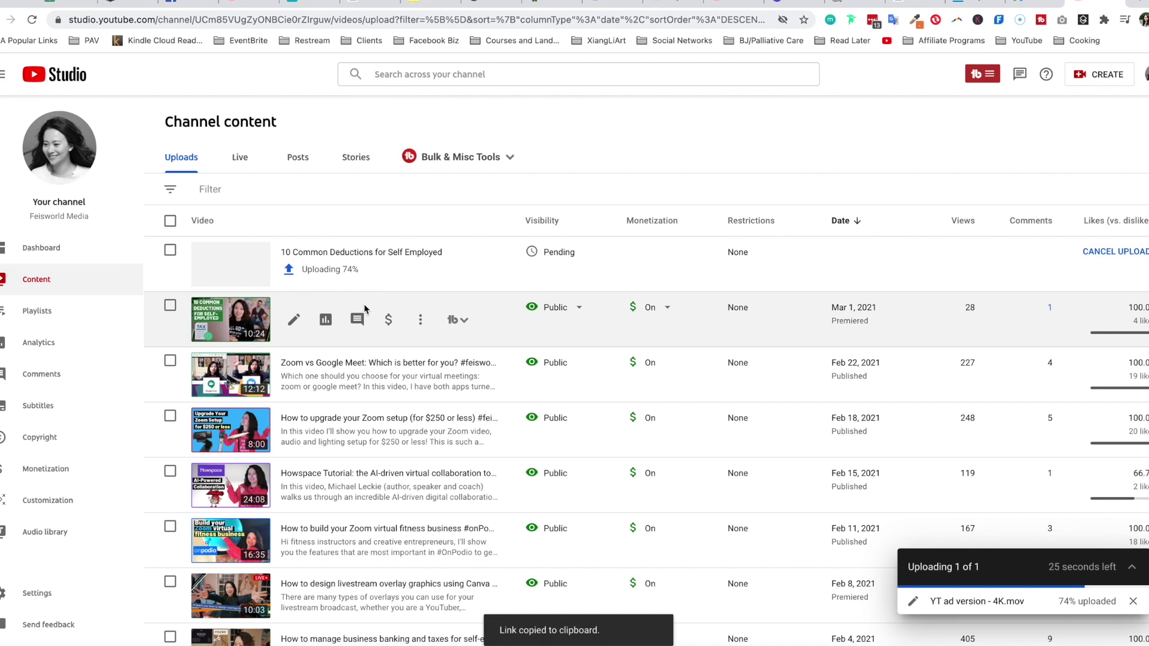
{"action": "left_click", "coordinate": [1044, 11]}
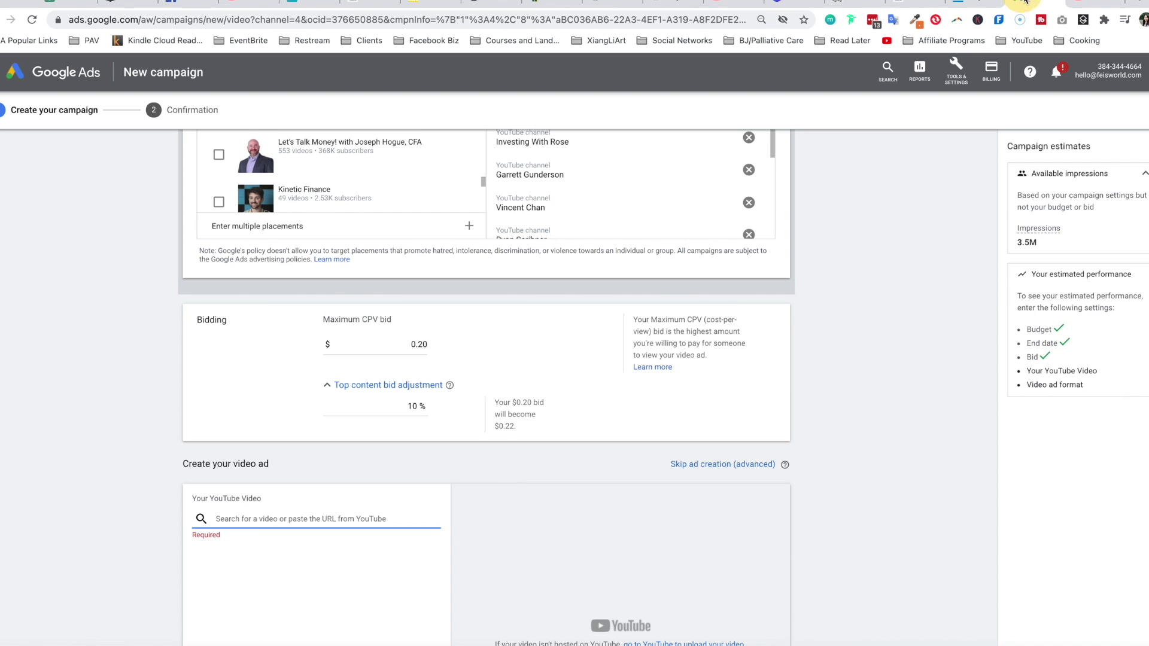
{"action": "key", "text": "ctrl+v"}
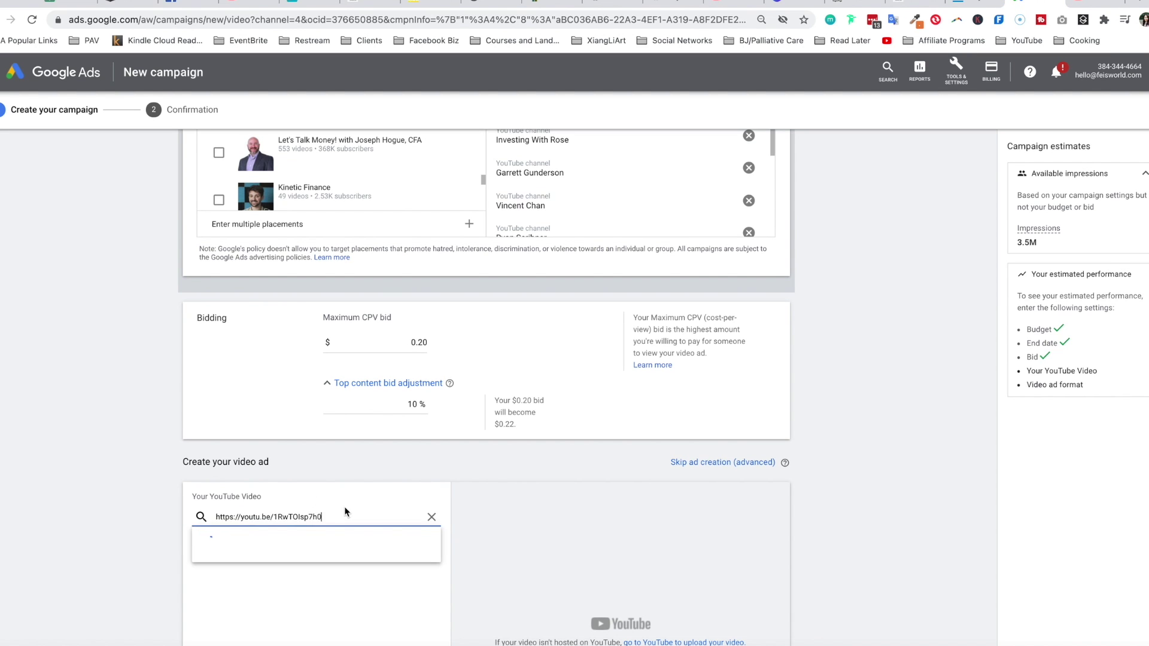
{"action": "left_click", "coordinate": [346, 541]}
{"action": "scroll", "coordinate": [413, 359], "scroll_direction": "down", "scroll_amount": 5}
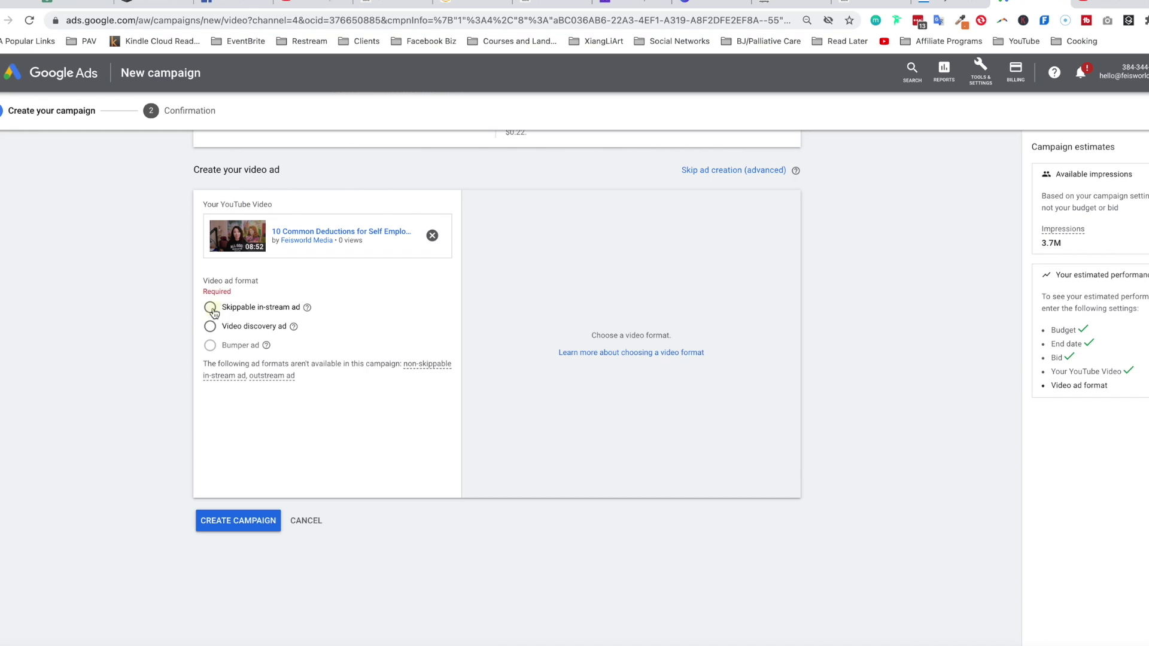
{"action": "left_click", "coordinate": [210, 307]}
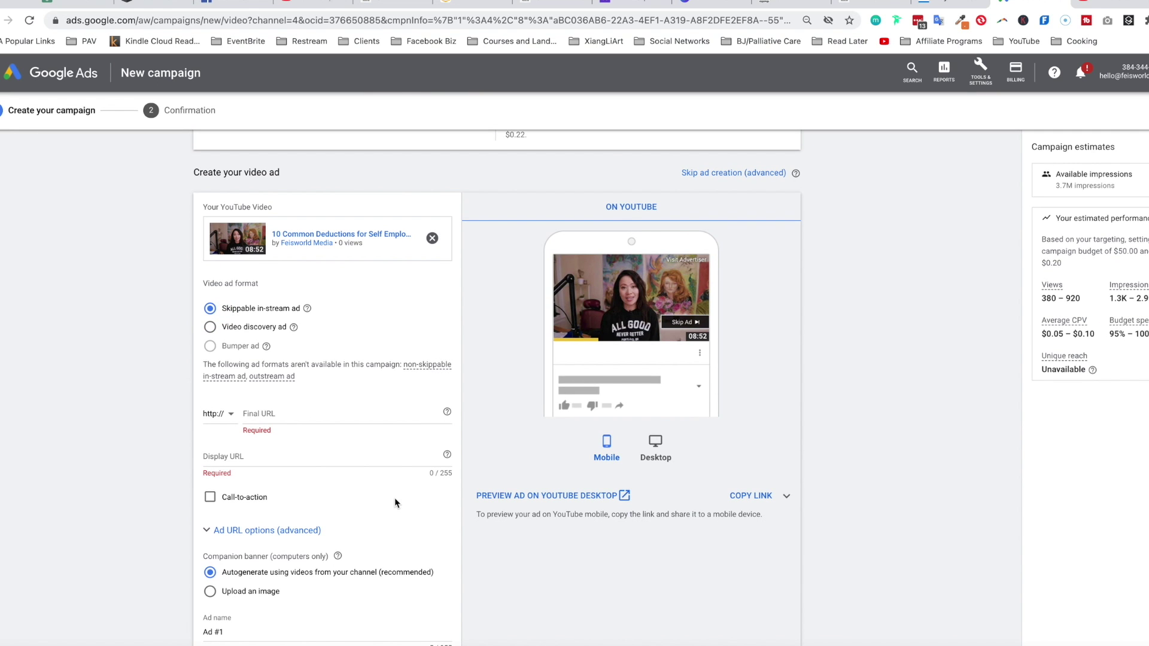
- Copy the public "10 COMMON DEDUCTION FOR SELF EMPLOYED" video's link in YouTube Studio and enter it as the Google Ads ad's final and display URLs
{"action": "left_click", "coordinate": [269, 412]}
{"action": "scroll", "coordinate": [421, 424], "scroll_direction": "down", "scroll_amount": 1}
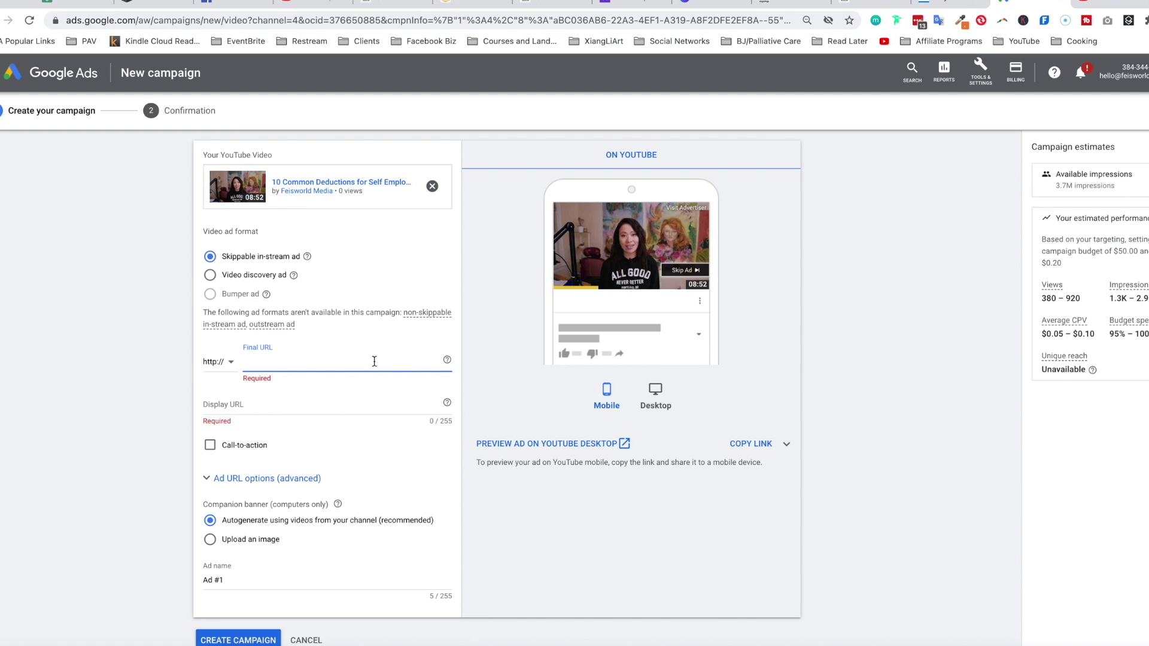
{"action": "left_click", "coordinate": [1101, 5]}
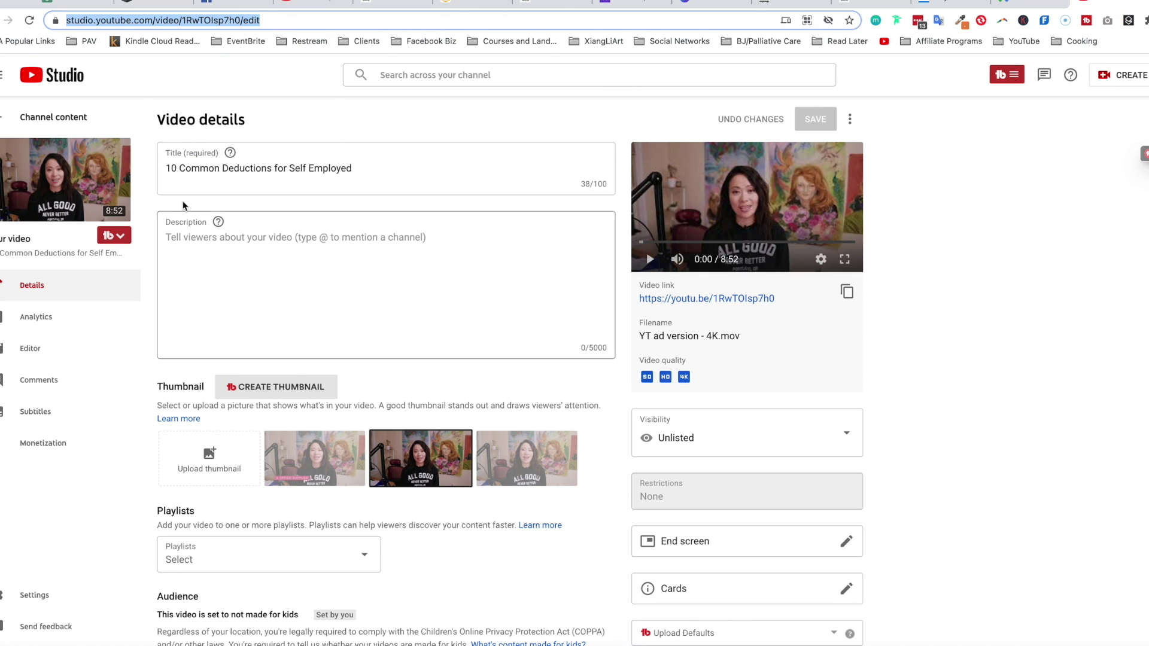
{"action": "left_click", "coordinate": [22, 120]}
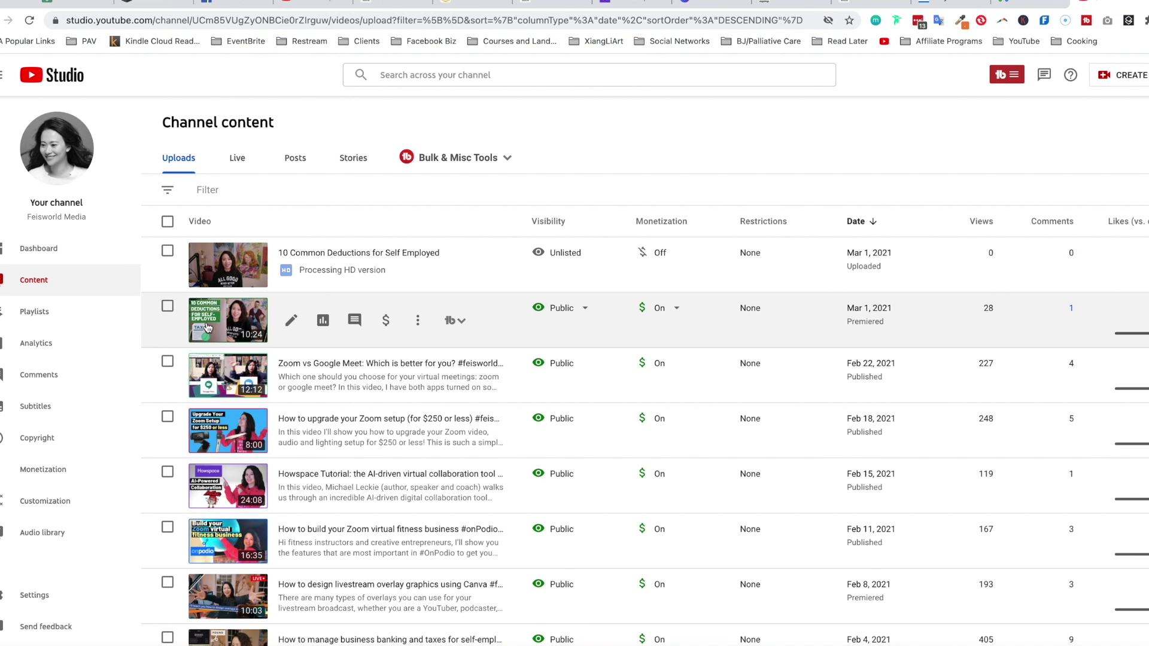
{"action": "left_click", "coordinate": [418, 321]}
{"action": "left_click", "coordinate": [395, 364]}
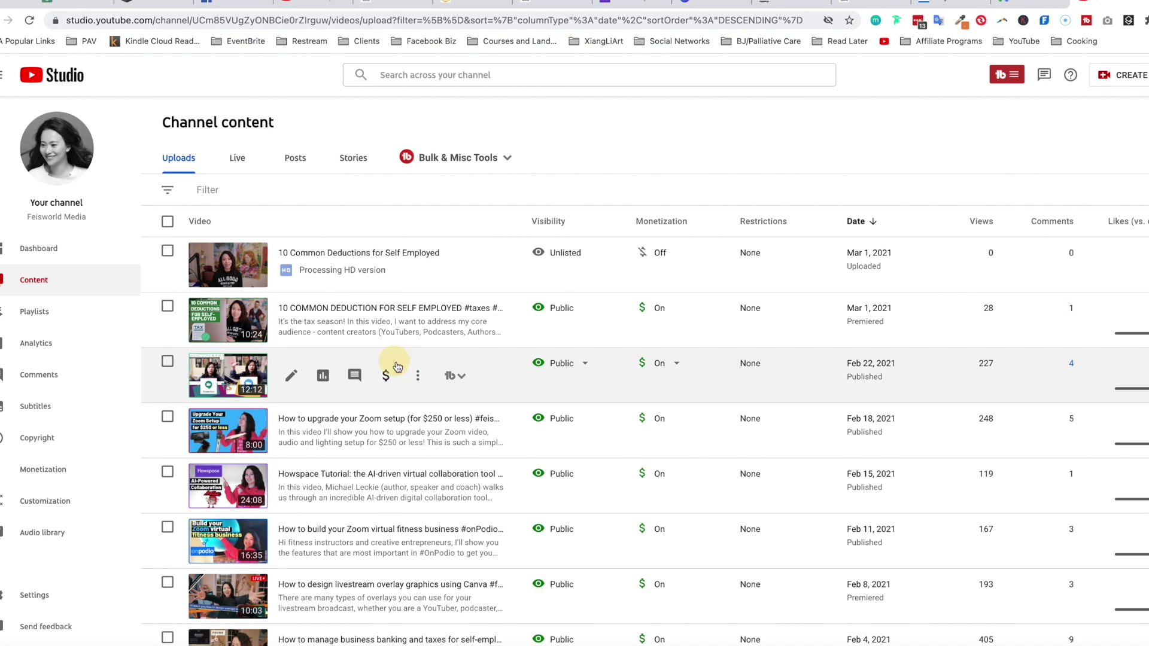
{"action": "left_click", "coordinate": [1032, 2]}
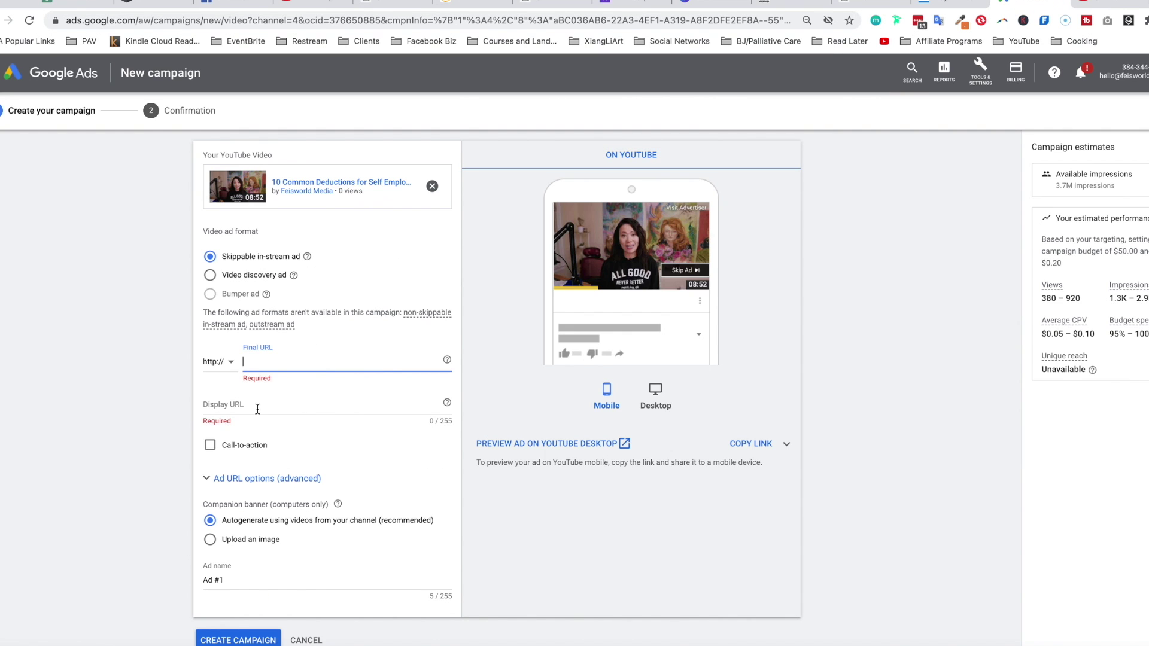
{"action": "key", "text": "ctrl+v"}
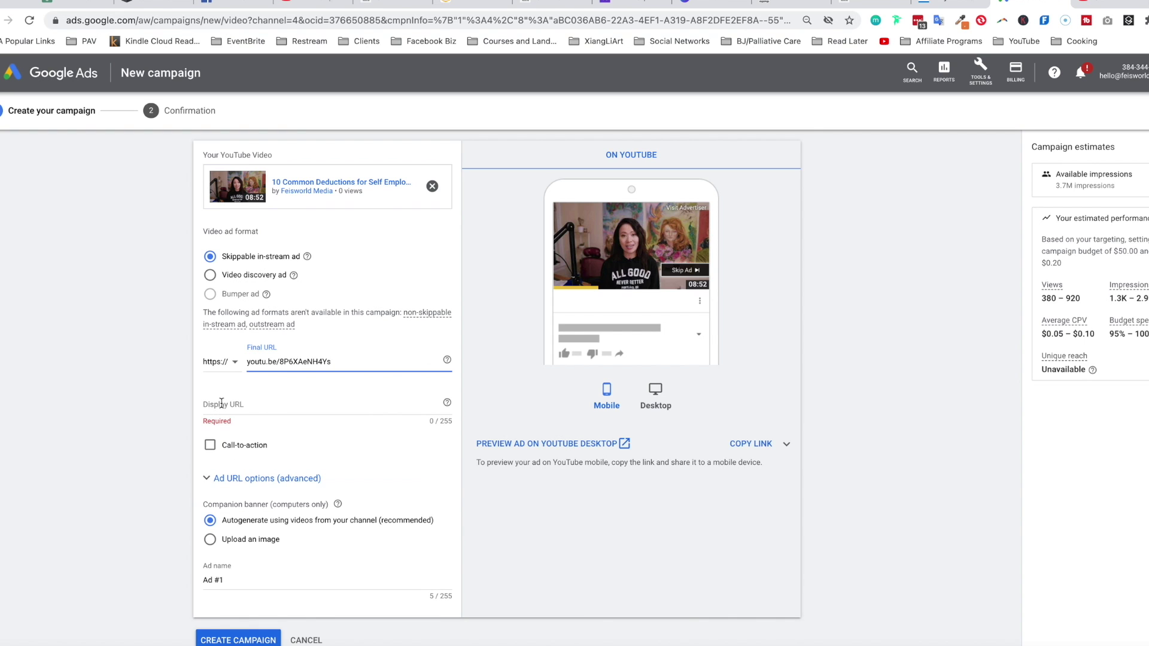
{"action": "left_click", "coordinate": [228, 404]}
{"action": "key", "text": "ctrl+v"}
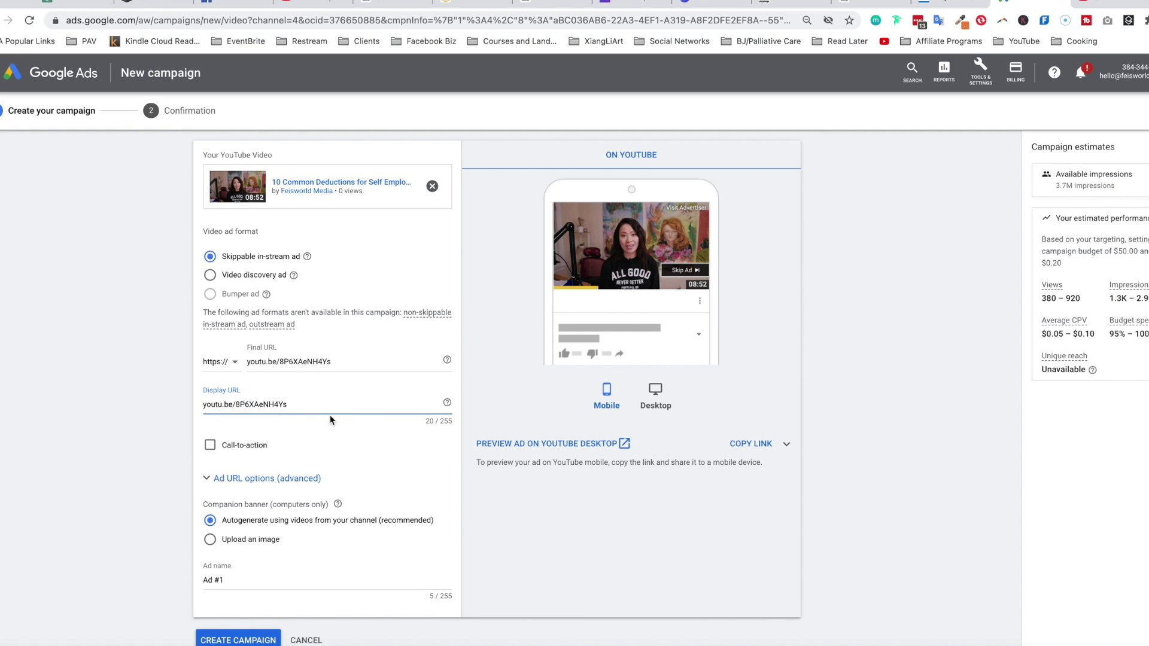
- Enable the ad's call-to-action and set its text to "Learn more"
{"action": "left_click", "coordinate": [210, 446]}
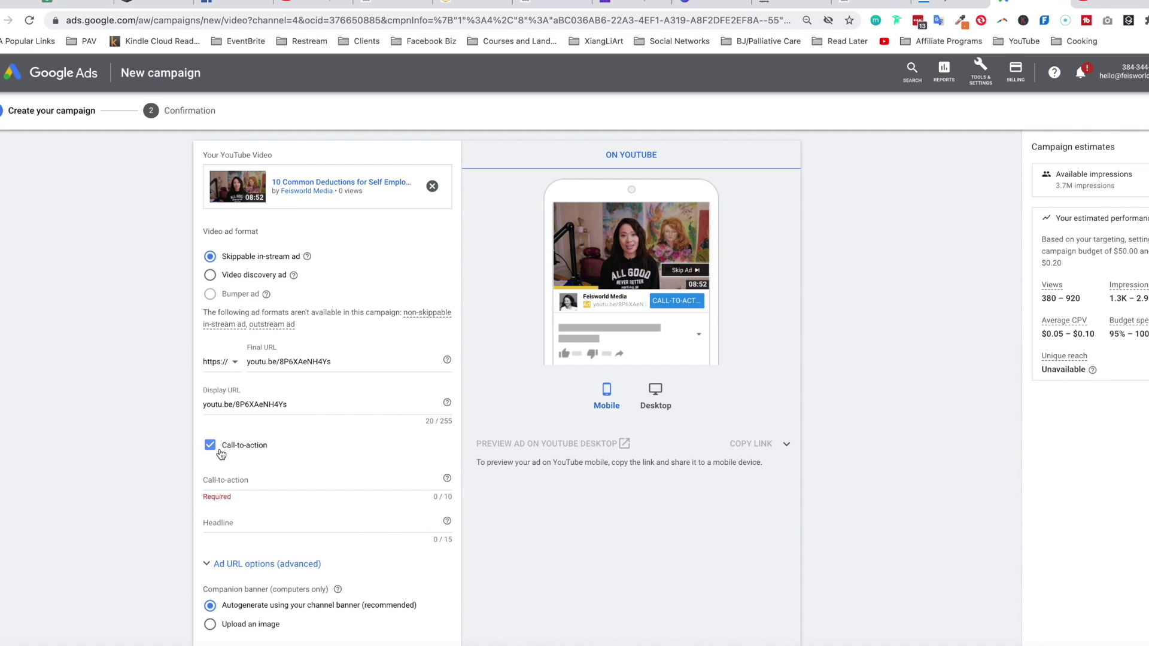
{"action": "left_click", "coordinate": [272, 477]}
{"action": "type", "text": "Learn more"}
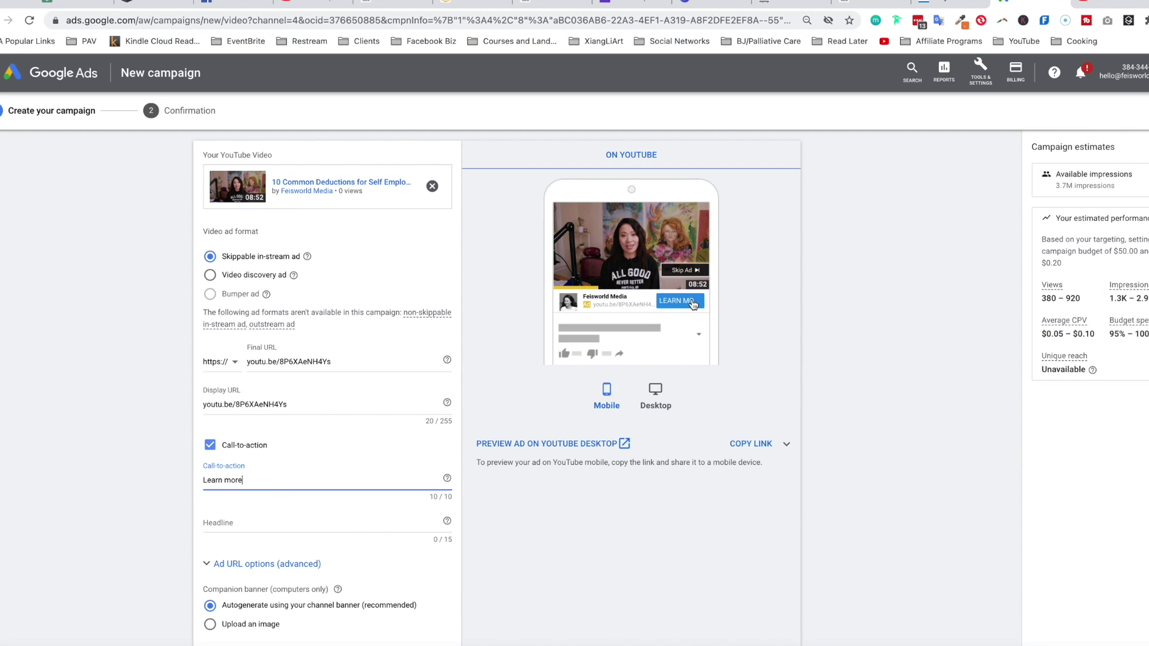
- Try "Keep watching" as the call-to-action text, and set it back to "Learn more"
{"action": "scroll", "coordinate": [300, 501], "scroll_direction": "down", "scroll_amount": 1}
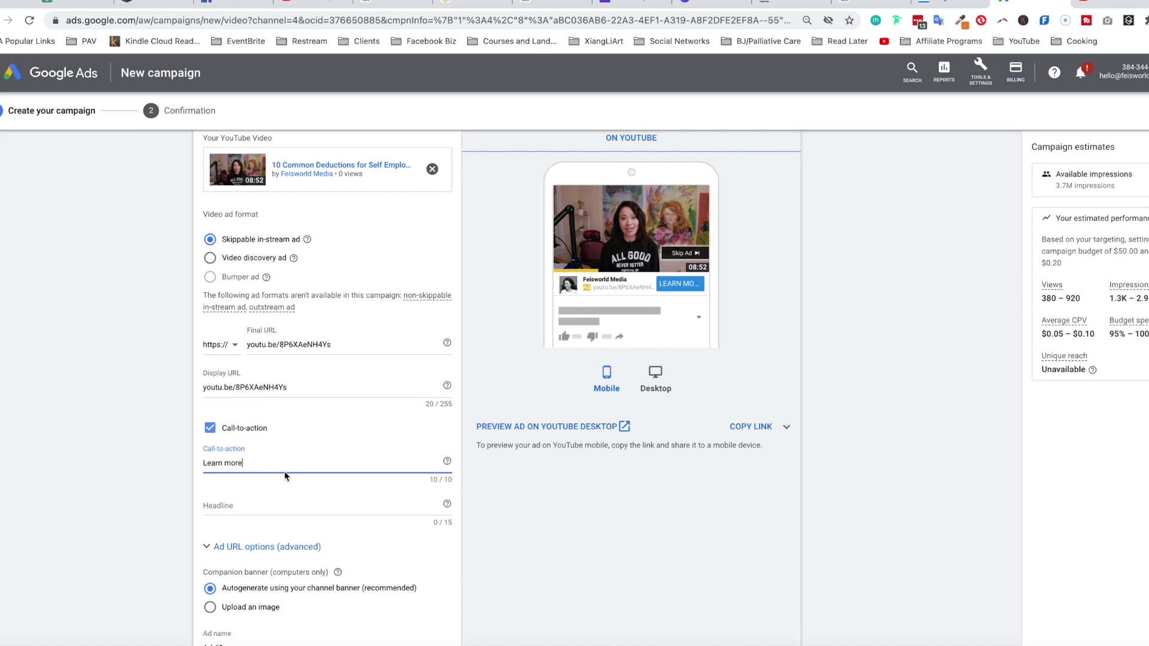
{"action": "type", "text": "Lee["}
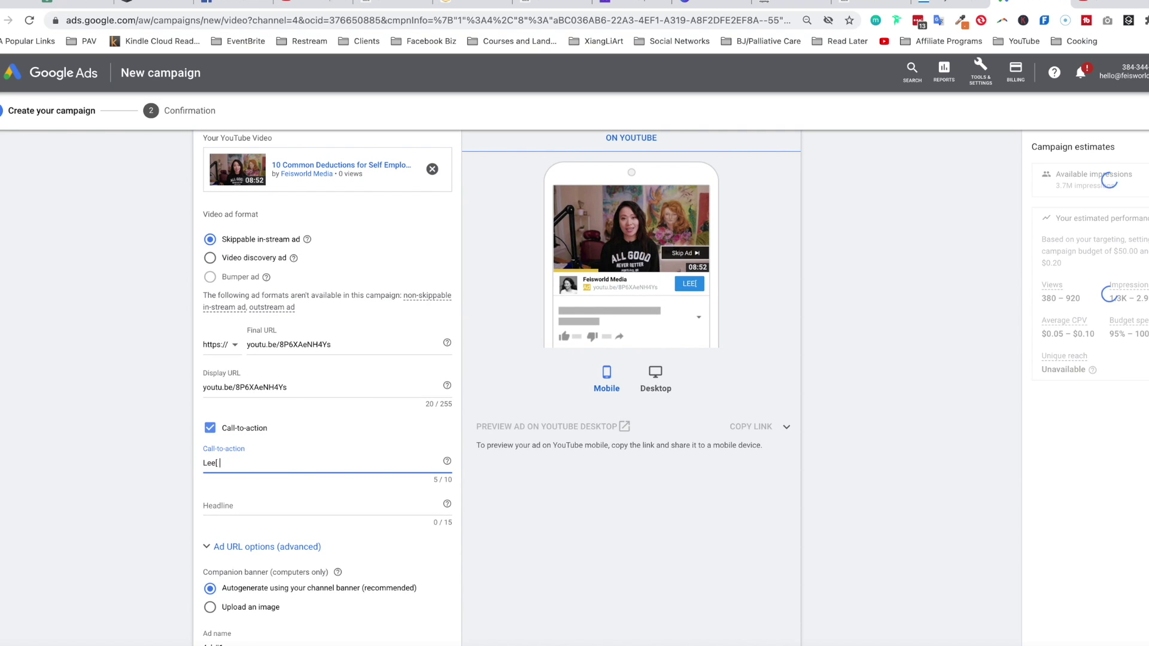
{"action": "key", "text": "BackSpace"}
{"action": "key", "text": "BackSpace"}
{"action": "key", "text": "BackSpace"}
{"action": "type", "text": "Keep watching"}
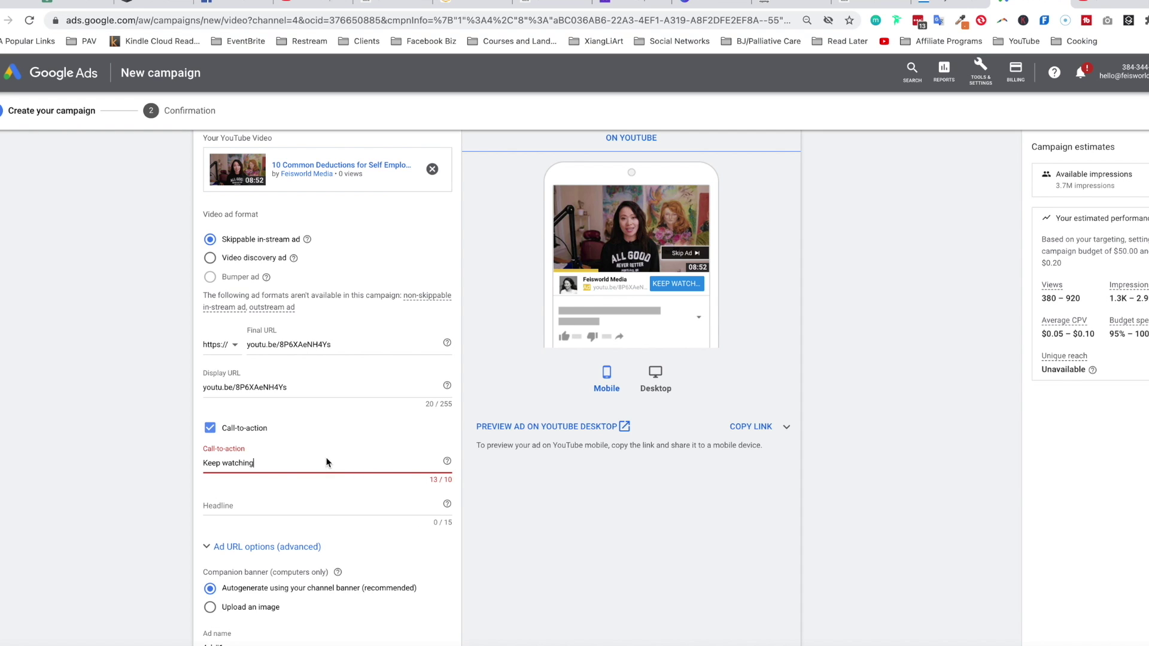
{"action": "left_click_drag", "start_coordinate": [326, 462], "coordinate": [205, 462]}
{"action": "type", "text": "K"}
{"action": "key", "text": "BackSpace"}
{"action": "type", "text": "Learn more"}
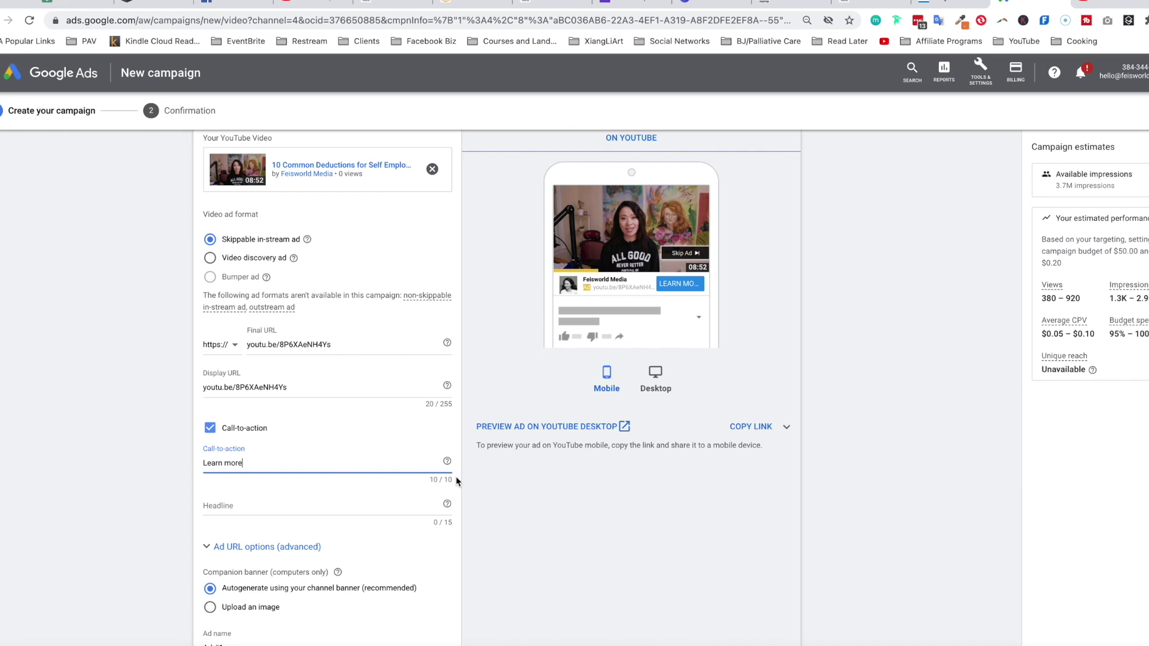
- Set the ad's headline to "Feisworld Media"
{"action": "left_click", "coordinate": [266, 506]}
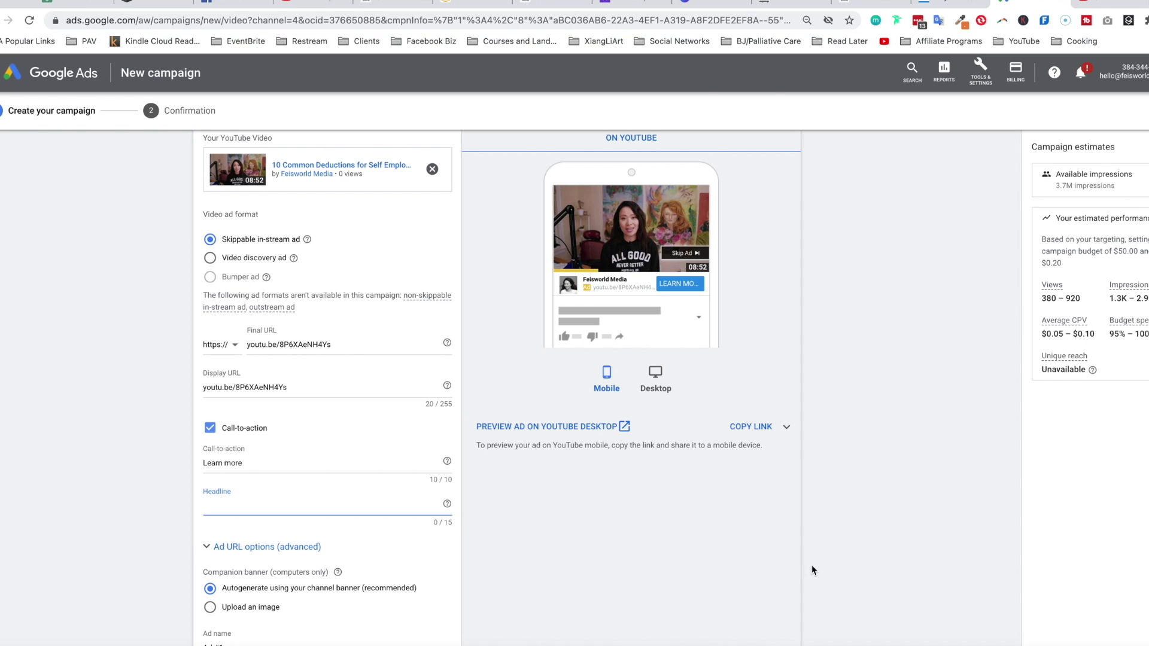
{"action": "scroll", "coordinate": [812, 565], "scroll_direction": "down", "scroll_amount": 3}
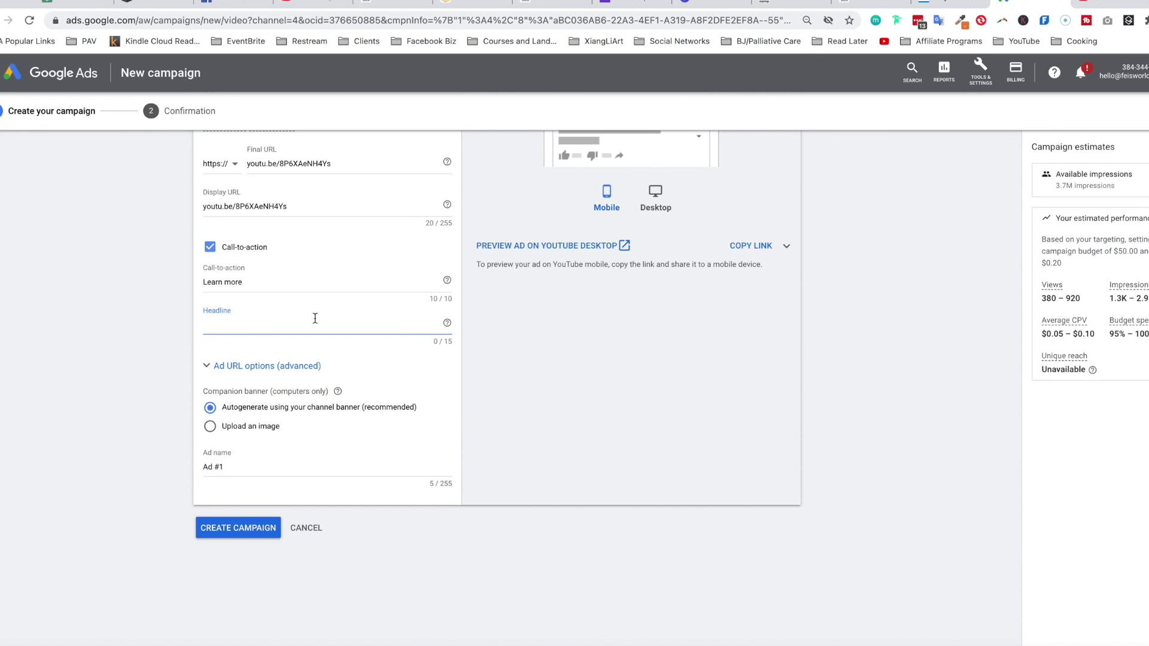
{"action": "scroll", "coordinate": [315, 318], "scroll_direction": "up", "scroll_amount": 3}
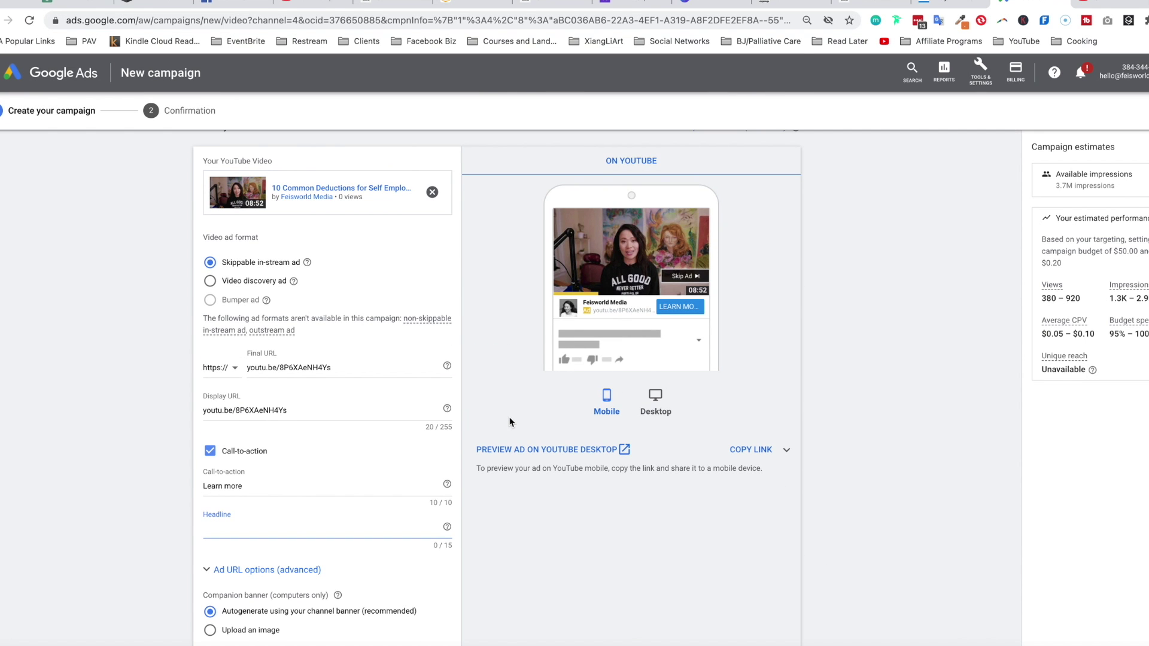
{"action": "type", "text": "Learn mor"}
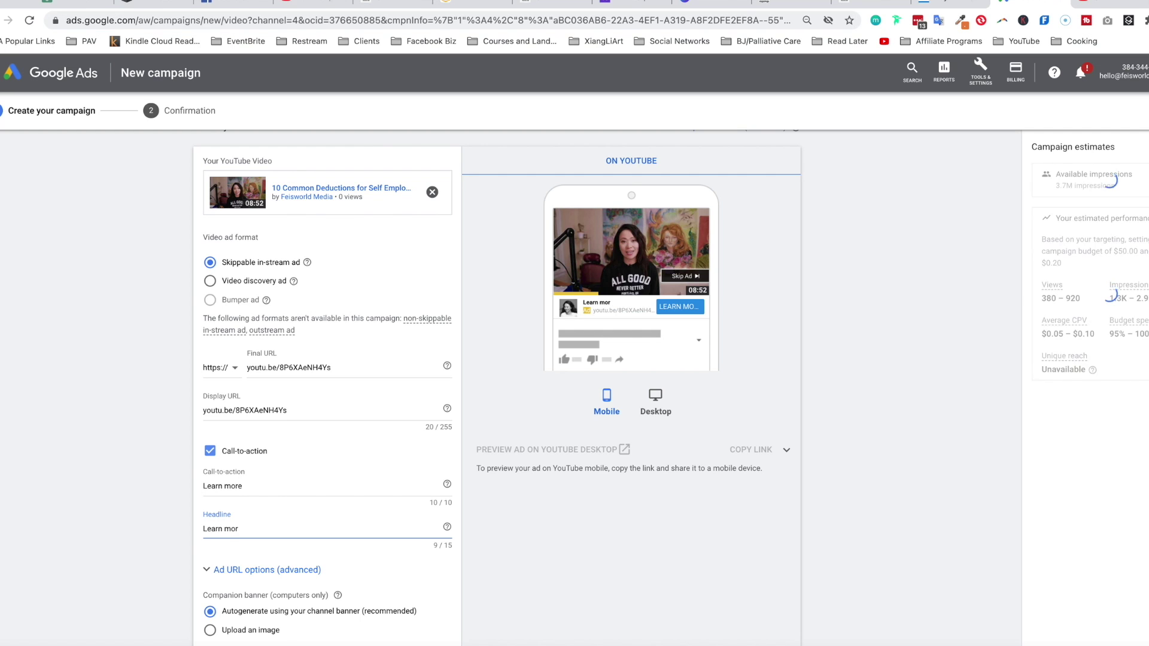
{"action": "key", "text": "BackSpace"}
{"action": "key", "text": "BackSpace"}
{"action": "key", "text": "BackSpace"}
{"action": "key", "text": "BackSpace"}
{"action": "key", "text": "BackSpace"}
{"action": "type", "text": "Feisworld Media"}
- Look over the companion banner and ad name settings, and create the campaign
{"action": "scroll", "coordinate": [448, 545], "scroll_direction": "down", "scroll_amount": 2}
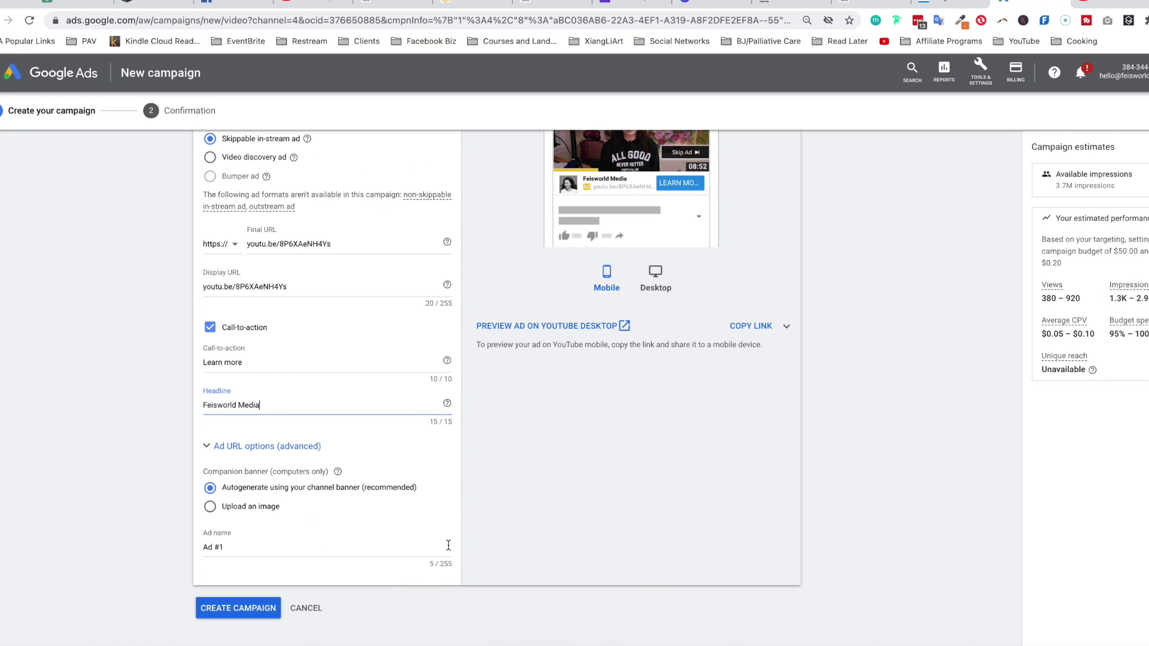
{"action": "scroll", "coordinate": [441, 505], "scroll_direction": "down", "scroll_amount": 1}
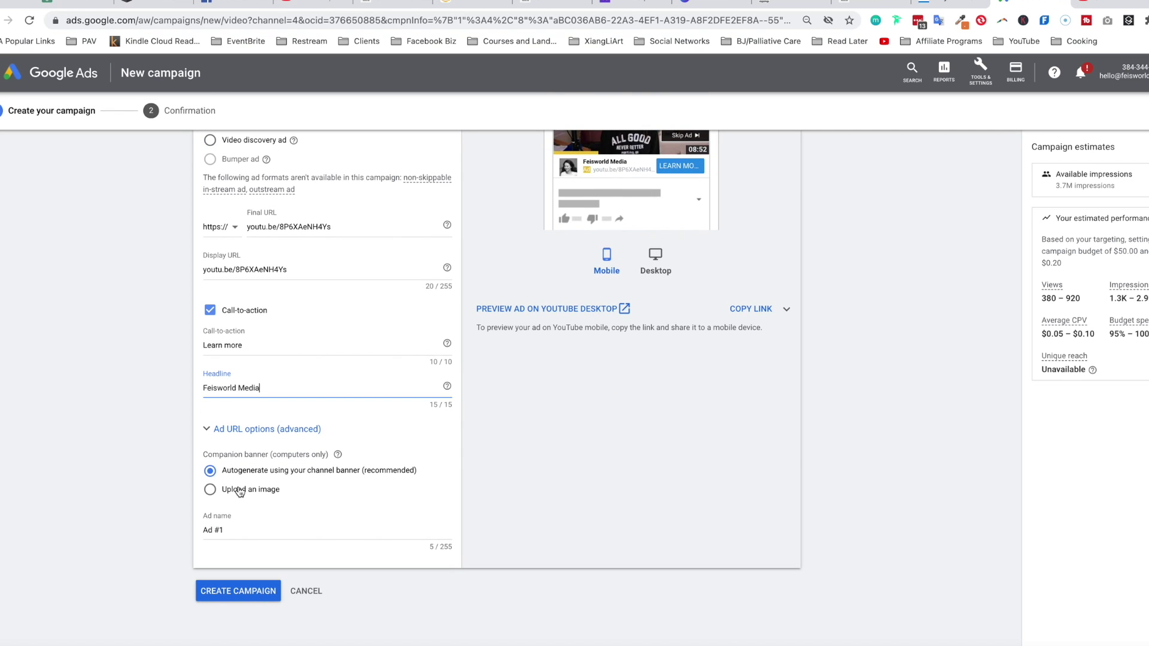
{"action": "scroll", "coordinate": [540, 495], "scroll_direction": "down", "scroll_amount": 1}
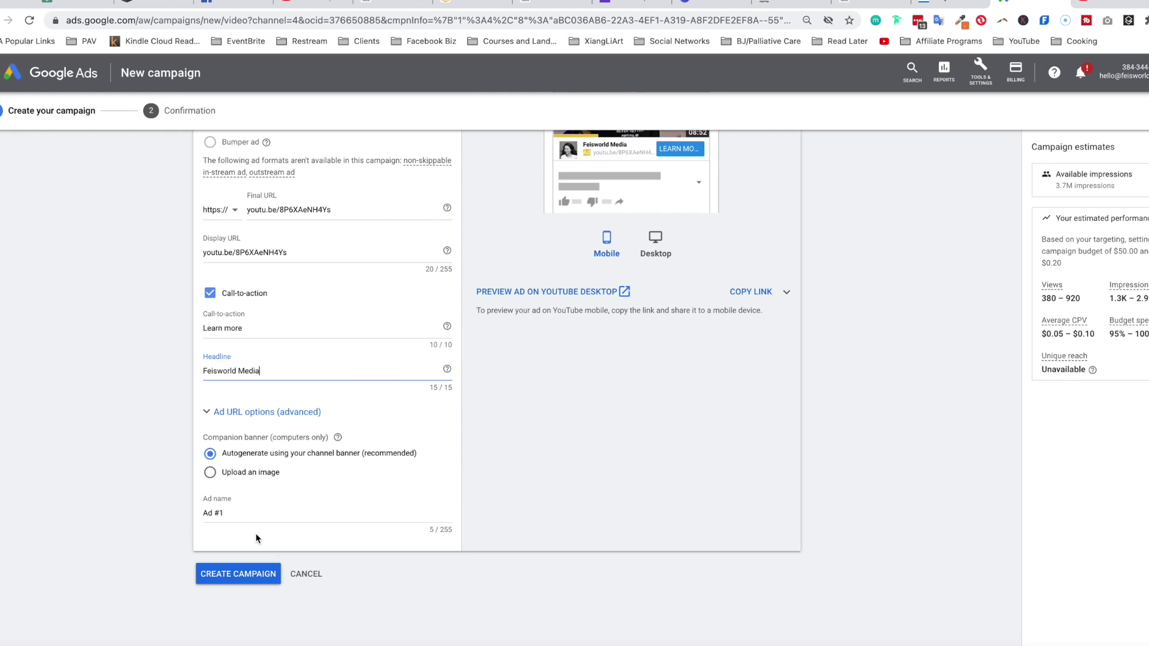
{"action": "left_click", "coordinate": [237, 576]}
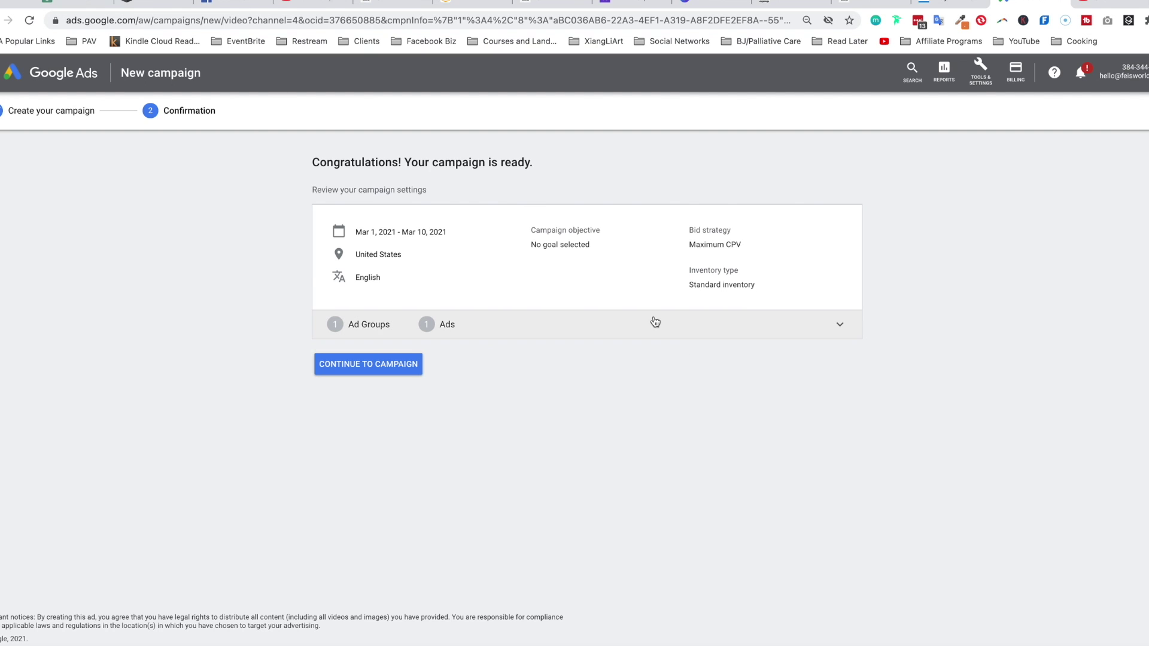
- Review the new campaign's ad group information, and continue to the ads in its "Edited YT Ad Version - 2021-03-01" ad group
{"action": "left_click", "coordinate": [824, 322]}
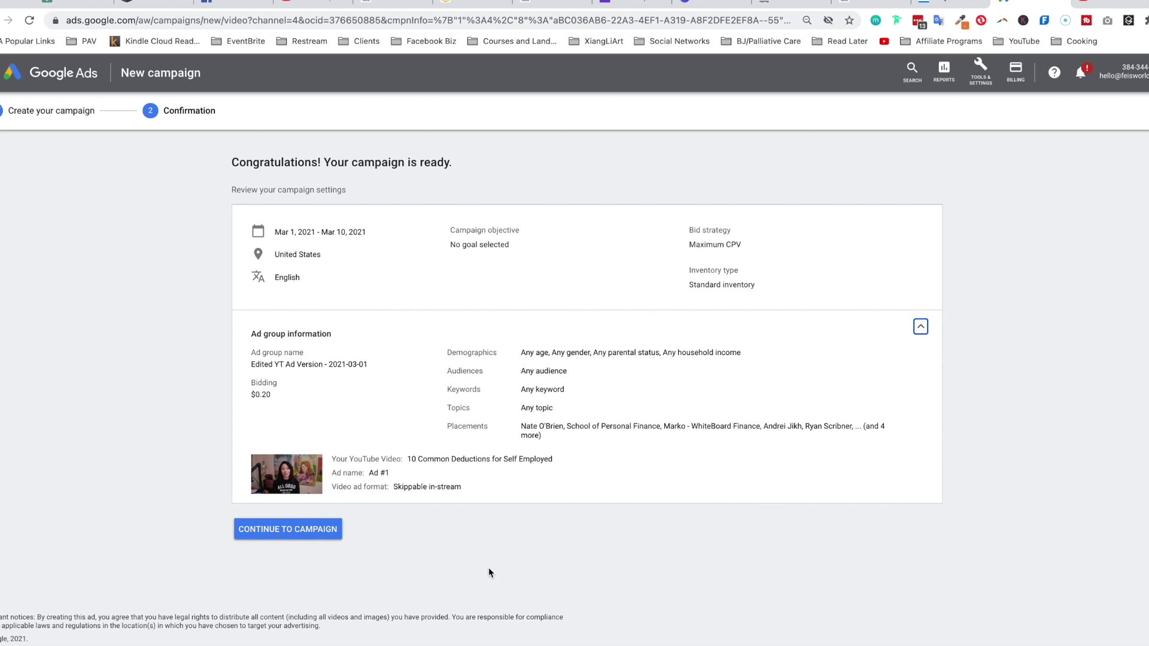
{"action": "left_click", "coordinate": [277, 534]}
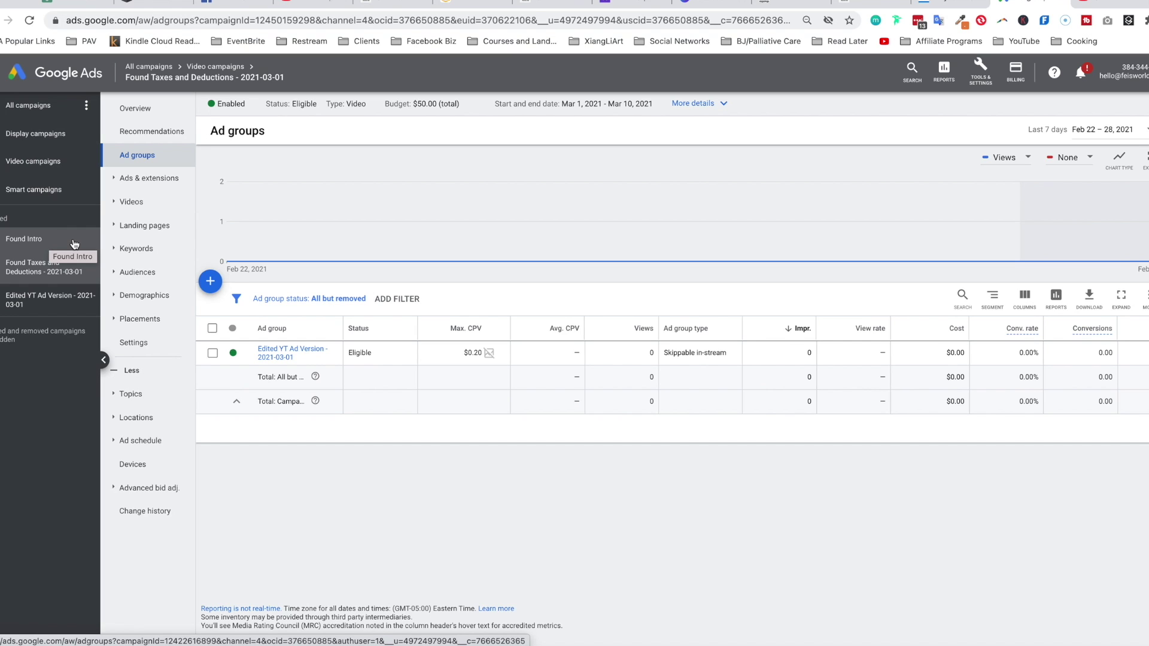
{"action": "left_click", "coordinate": [51, 300]}
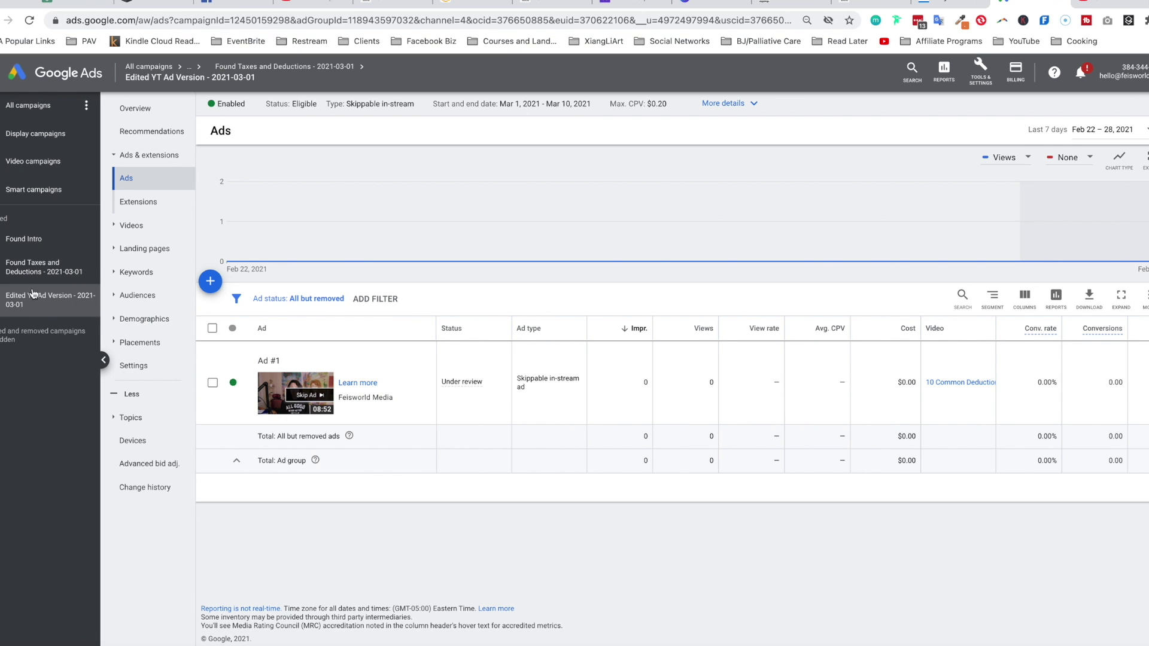
- Open the overview of the "Video Custom - 2021-02-24" ad group in the Found Intro campaign and examine its performance by placement, audience, device and demographics
{"action": "left_click", "coordinate": [30, 239]}
{"action": "left_click", "coordinate": [48, 262]}
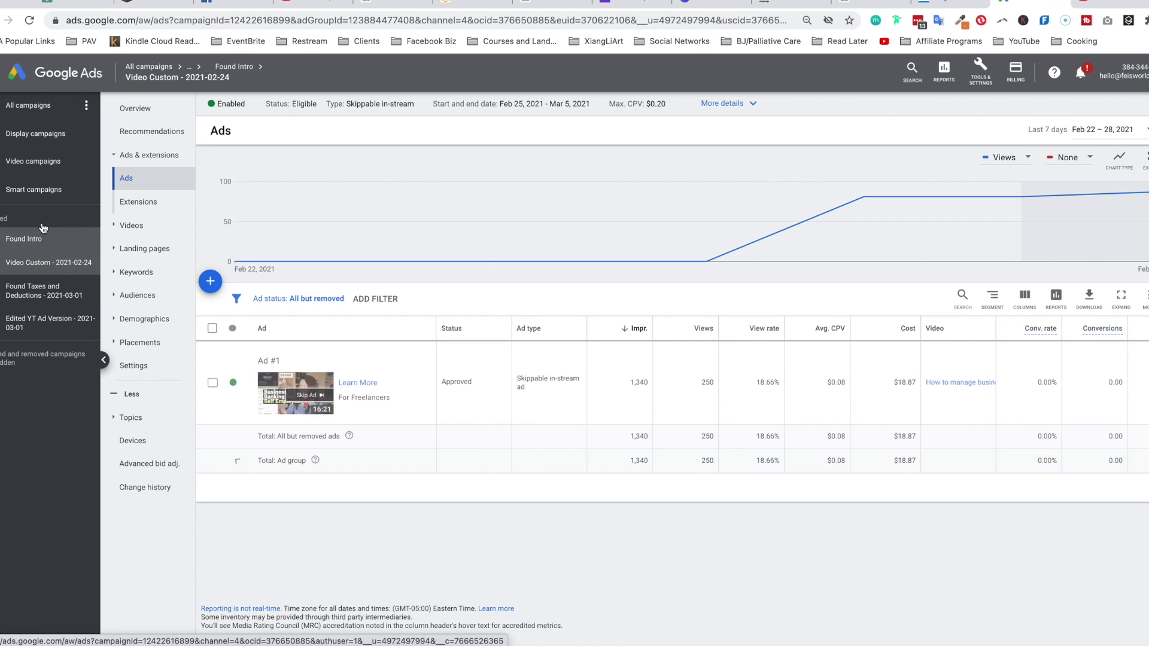
{"action": "left_click", "coordinate": [135, 109]}
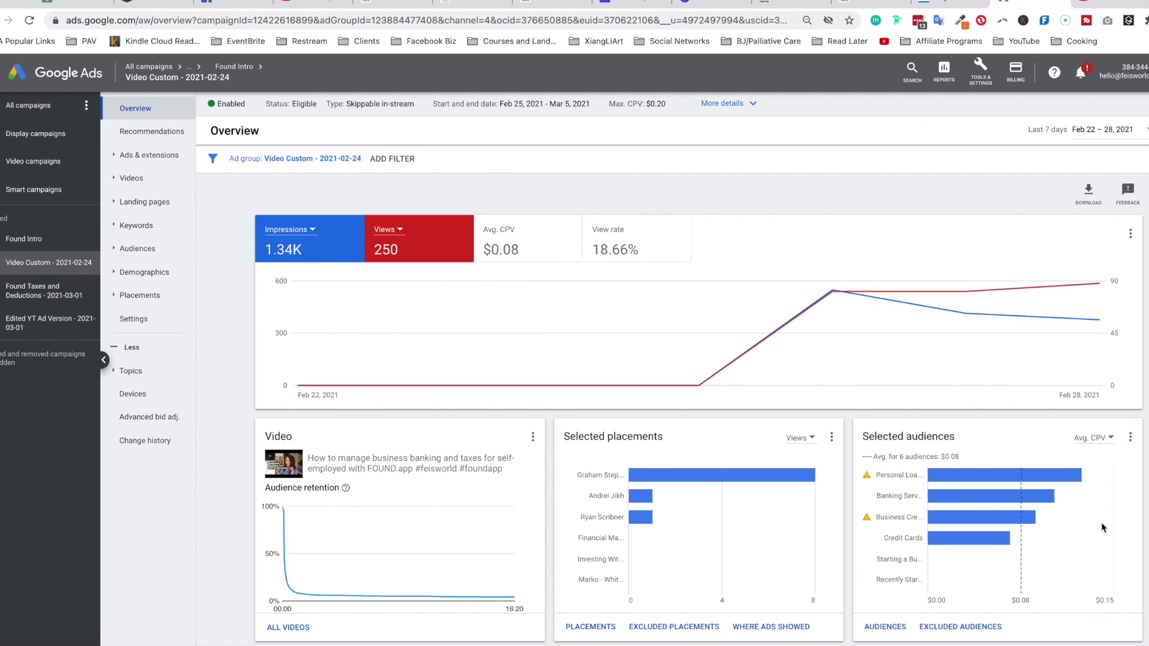
{"action": "scroll", "coordinate": [1135, 512], "scroll_direction": "down", "scroll_amount": 1}
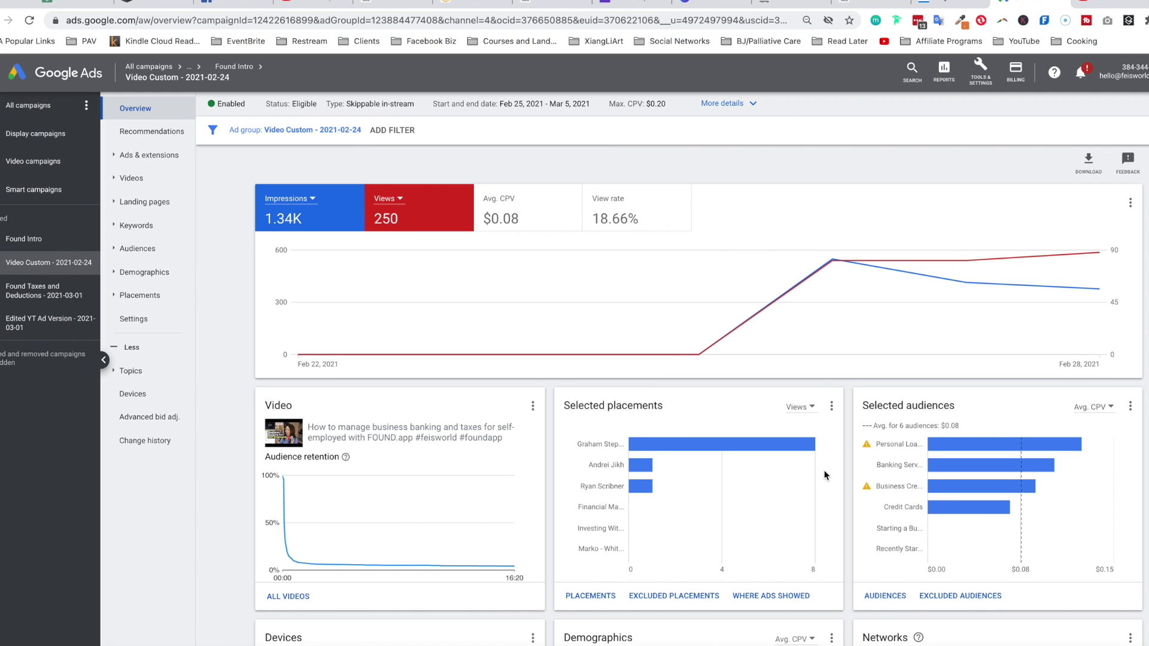
{"action": "scroll", "coordinate": [825, 469], "scroll_direction": "down", "scroll_amount": 1}
{"action": "scroll", "coordinate": [1099, 535], "scroll_direction": "down", "scroll_amount": 3}
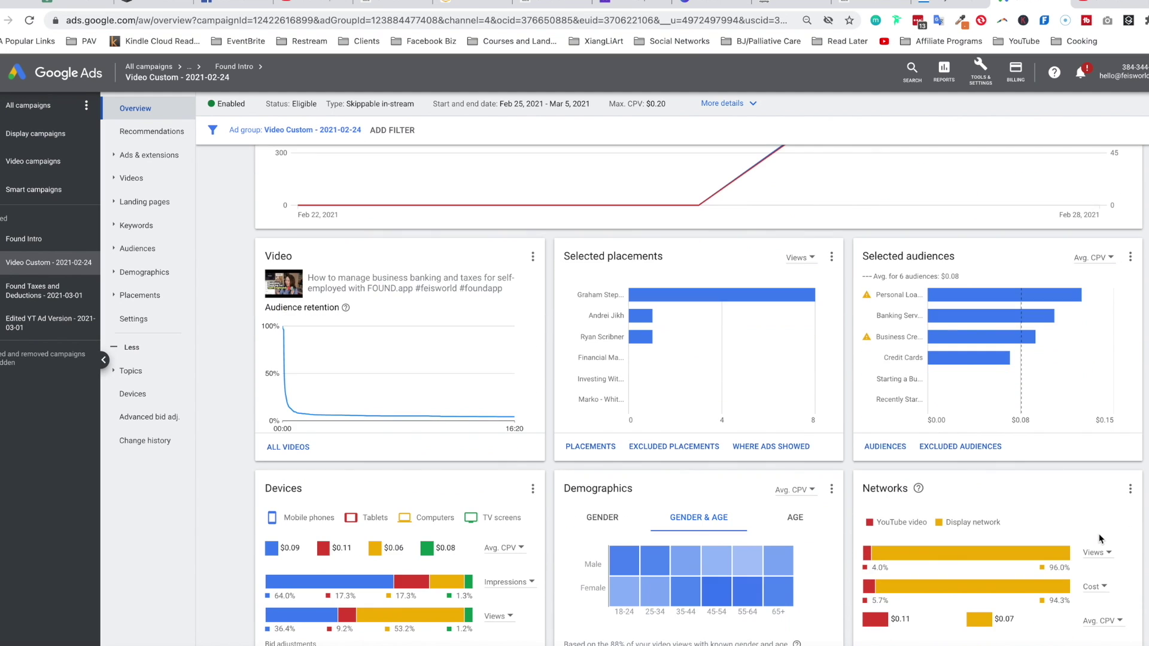